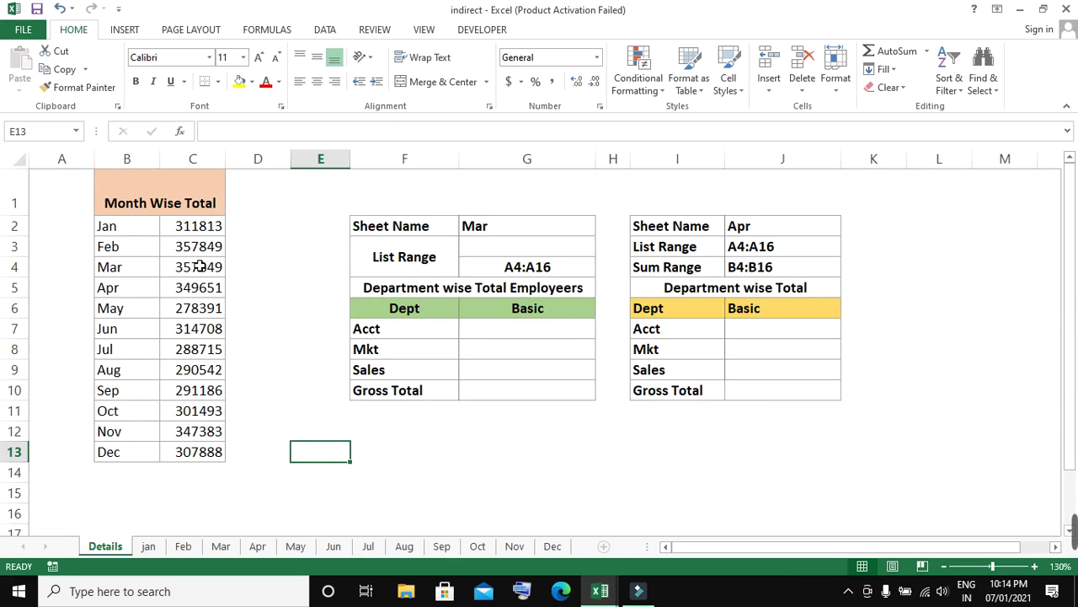
Review the Jan and Feb total formulas in C2 and C3, plus the sheet name and list range cells of the employee count table
left_click(197, 228)
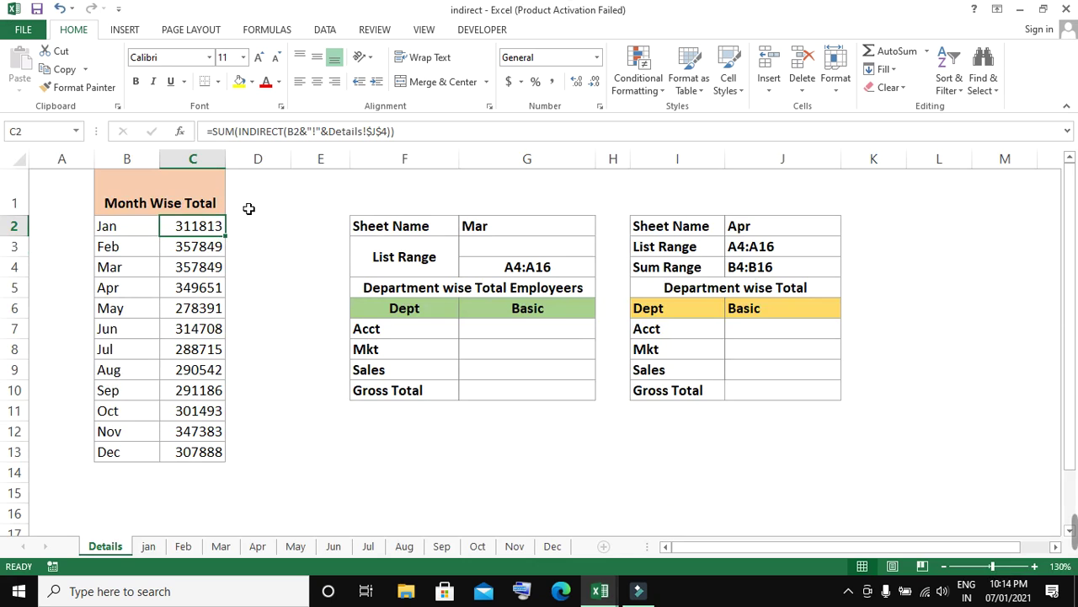
left_click(205, 247)
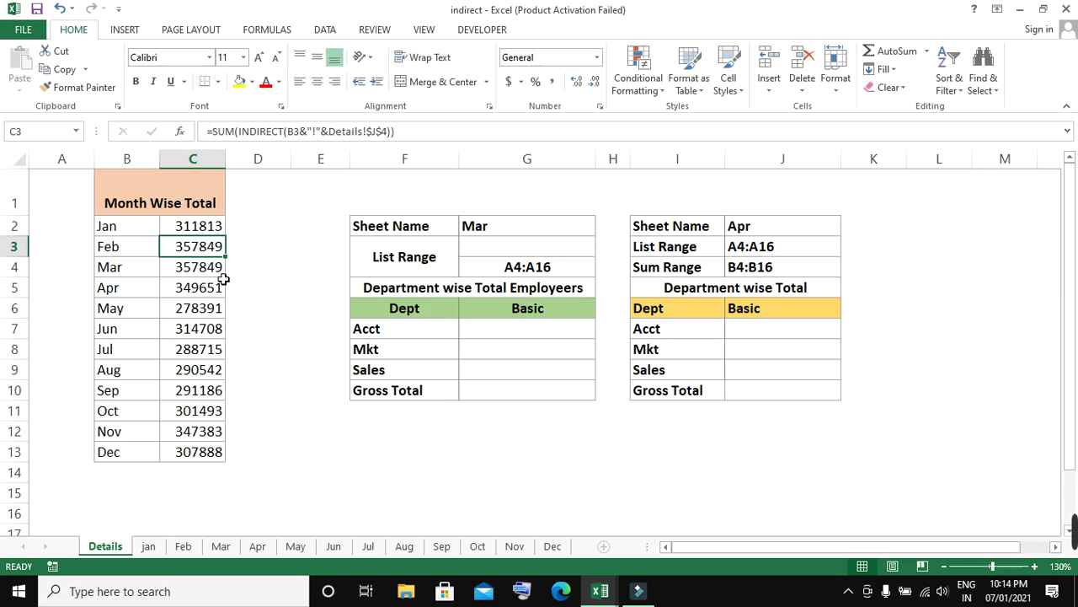
left_click(559, 229)
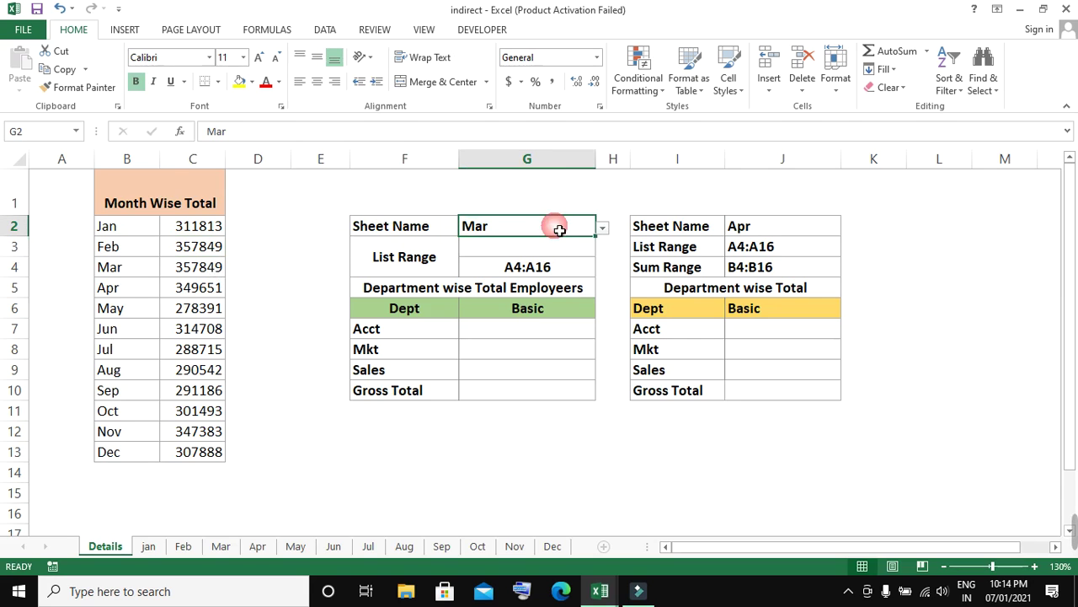
left_click(565, 273)
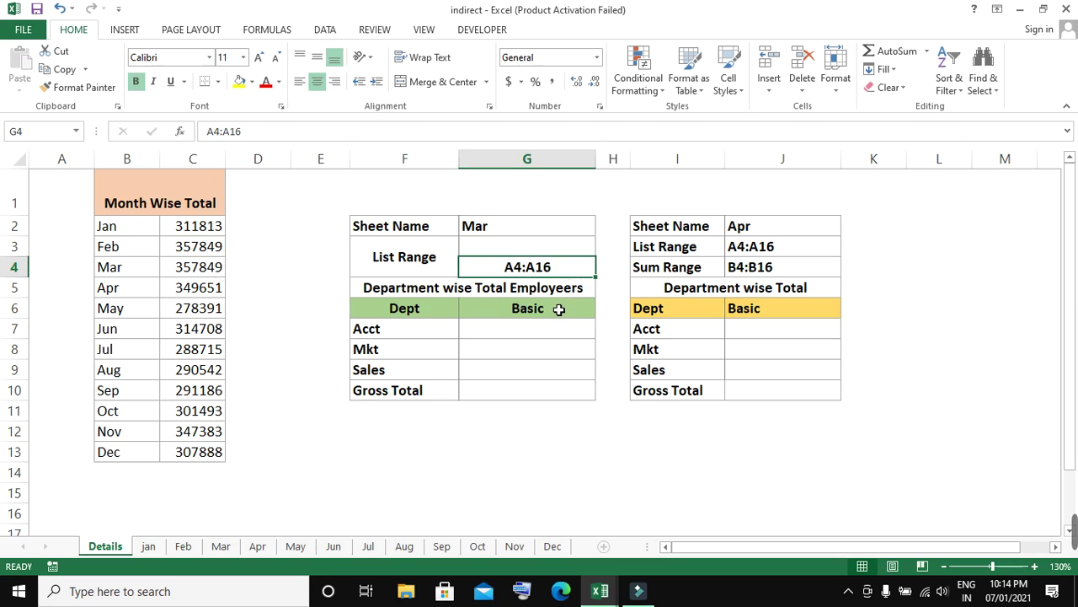
Begin a formula for the Acct employee count in G7, using COUNTIF with a nested INDIRECT function as its range
left_click(531, 335)
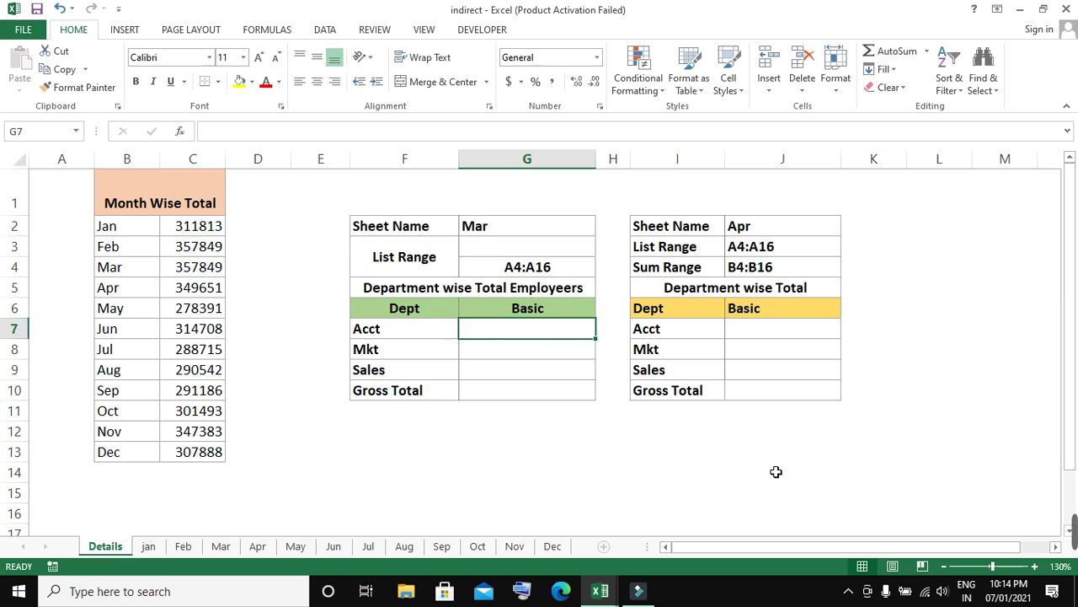
type("=")
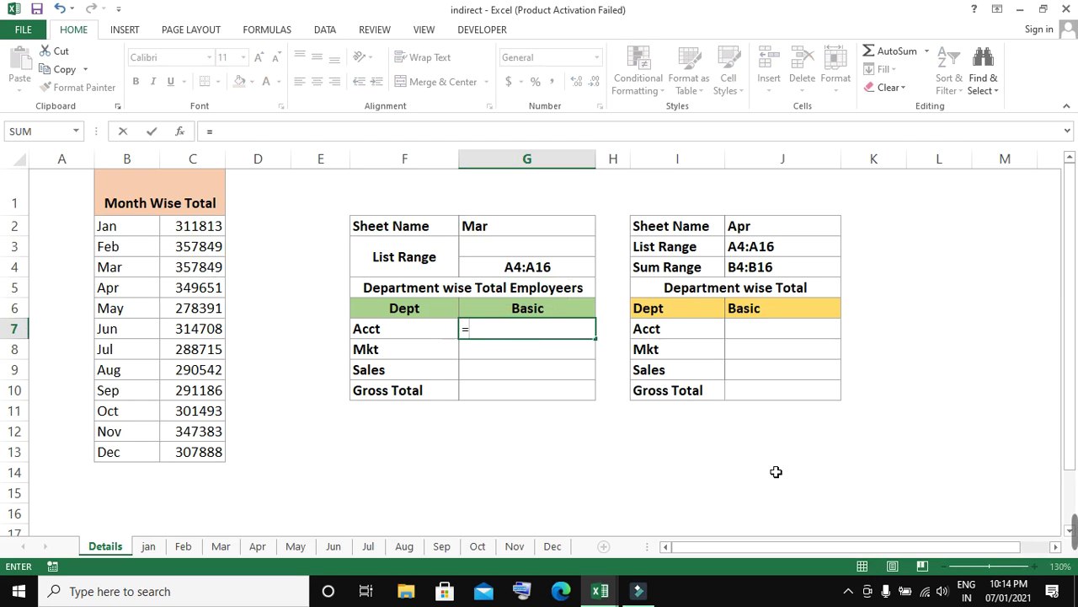
type("CO")
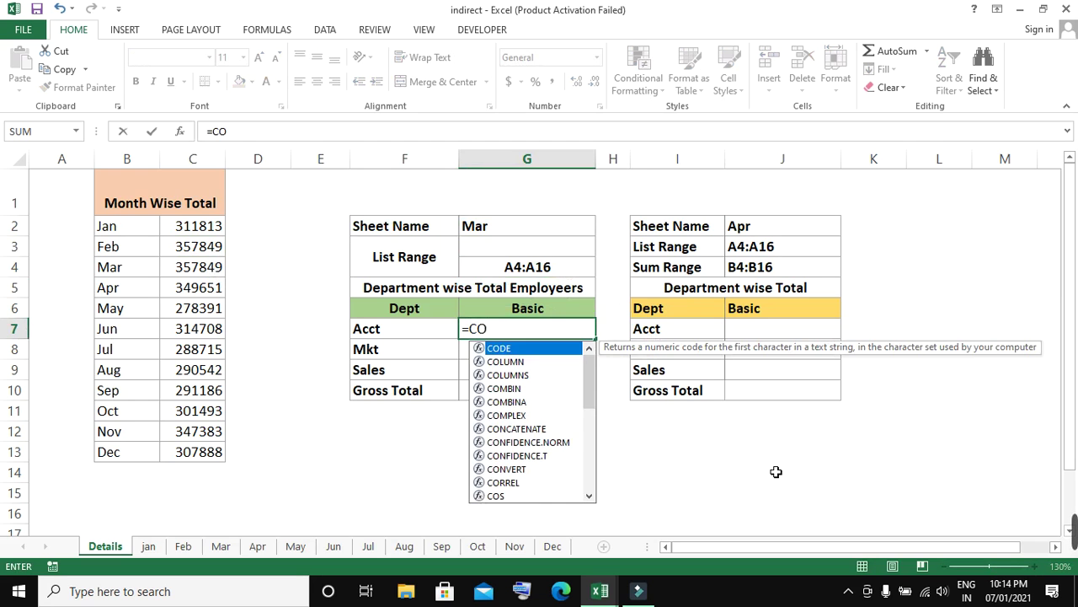
type("UNTIF")
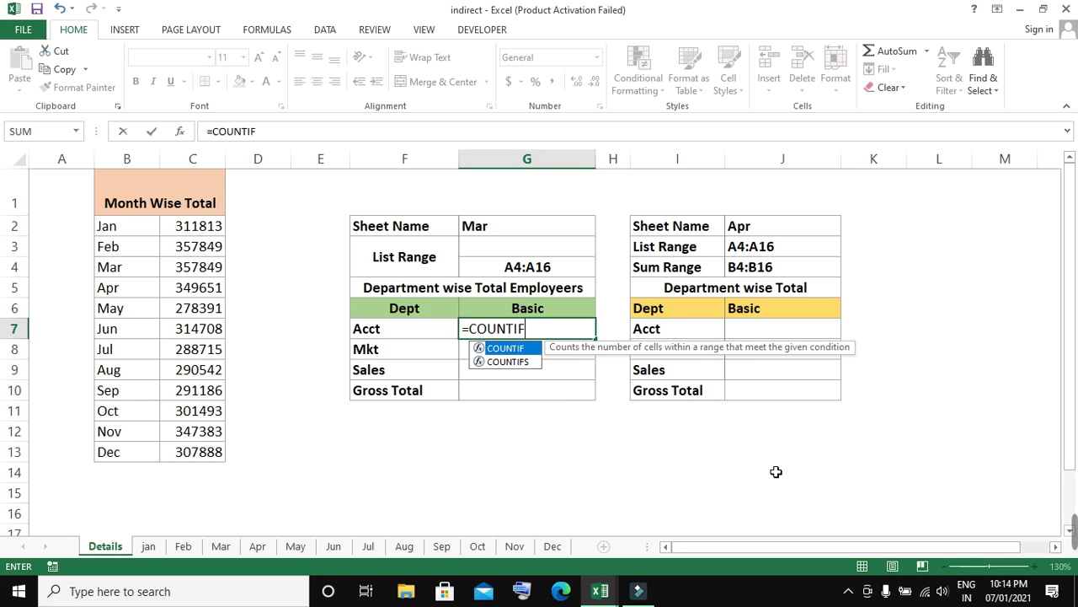
type("(")
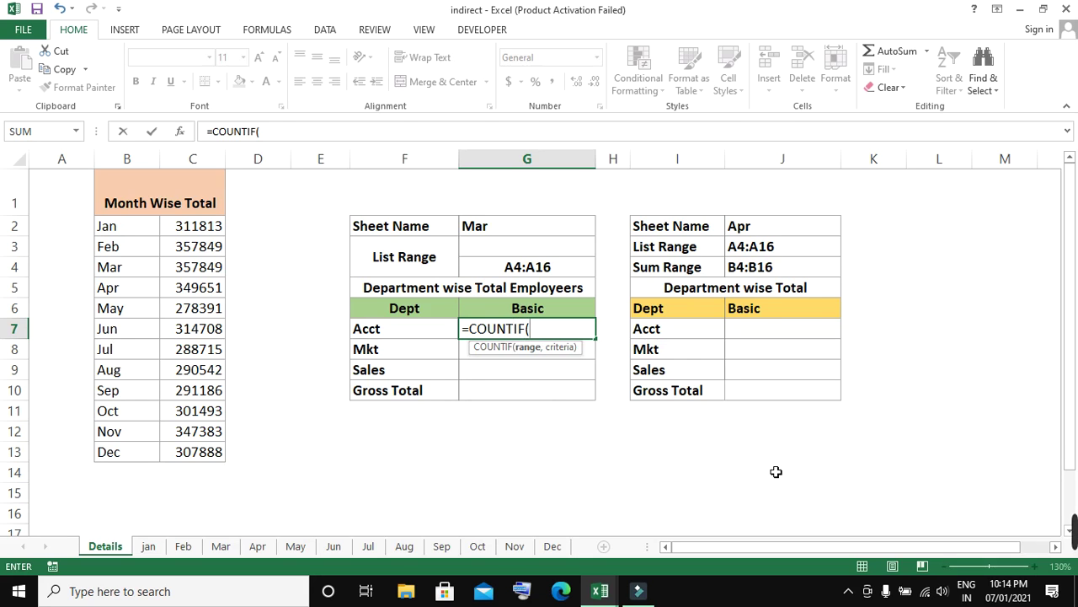
type("IN")
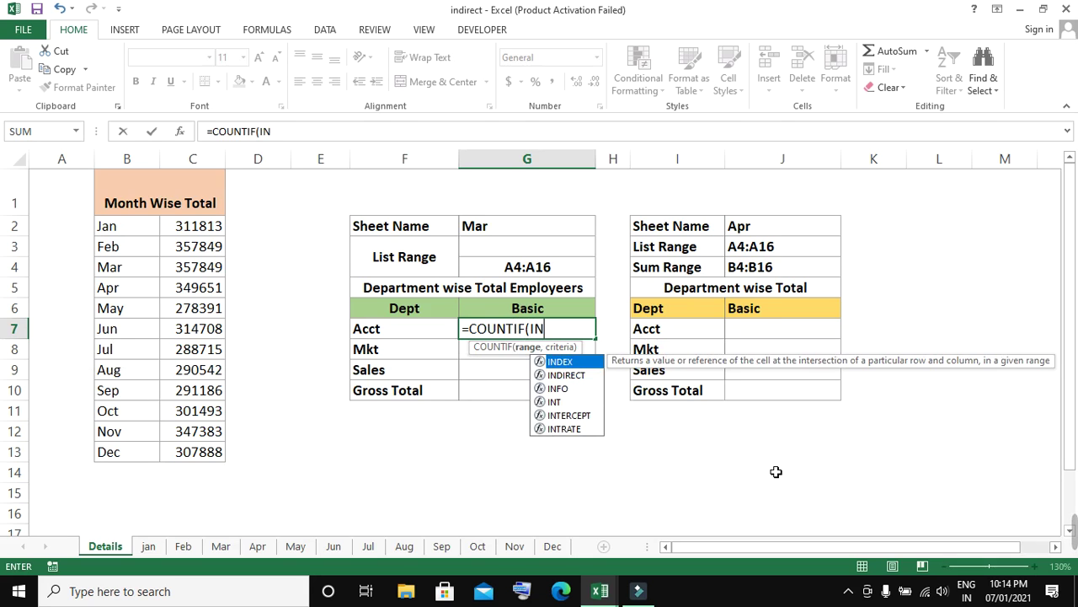
type("DIE")
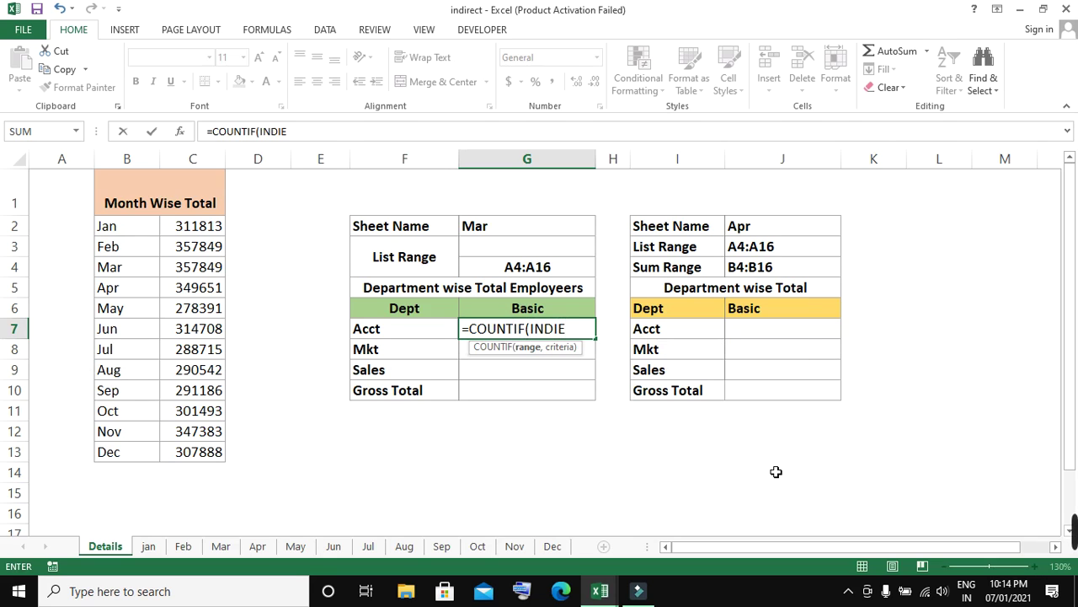
key("BackSpace")
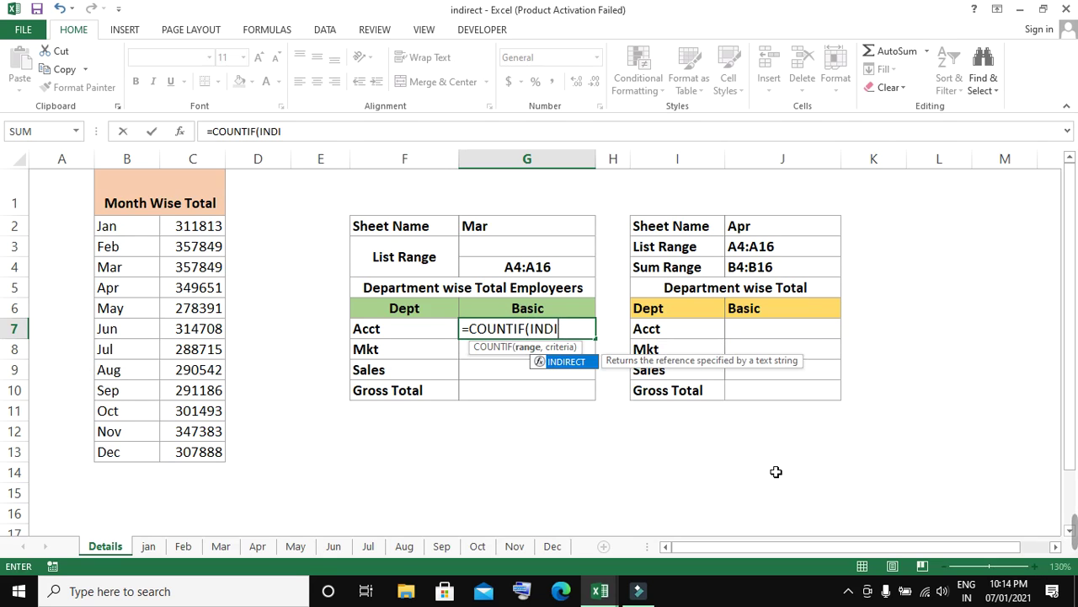
type("R")
key("Tab")
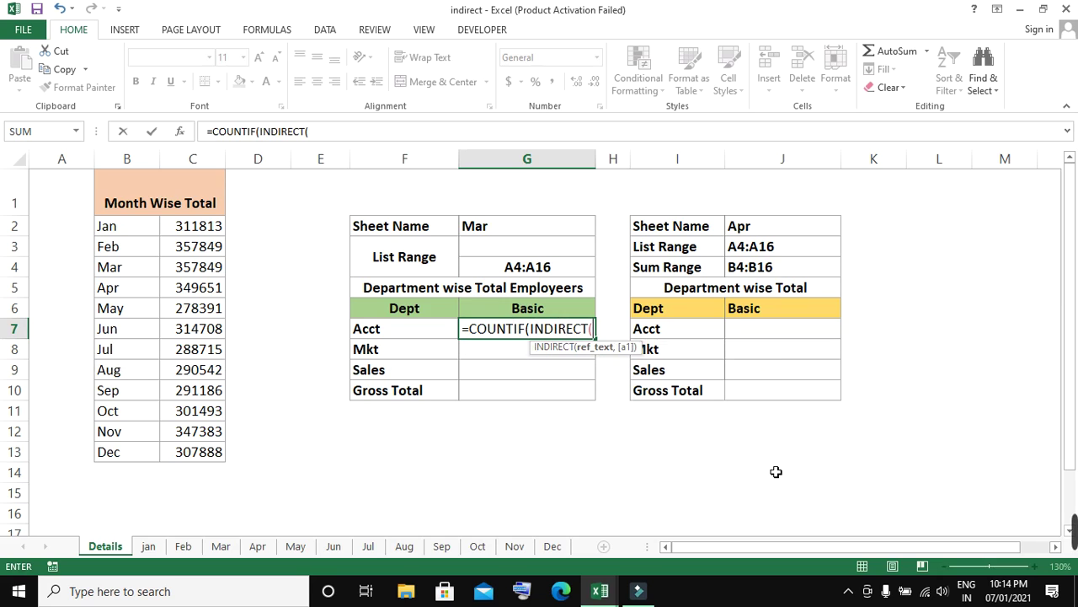
left_click(738, 459)
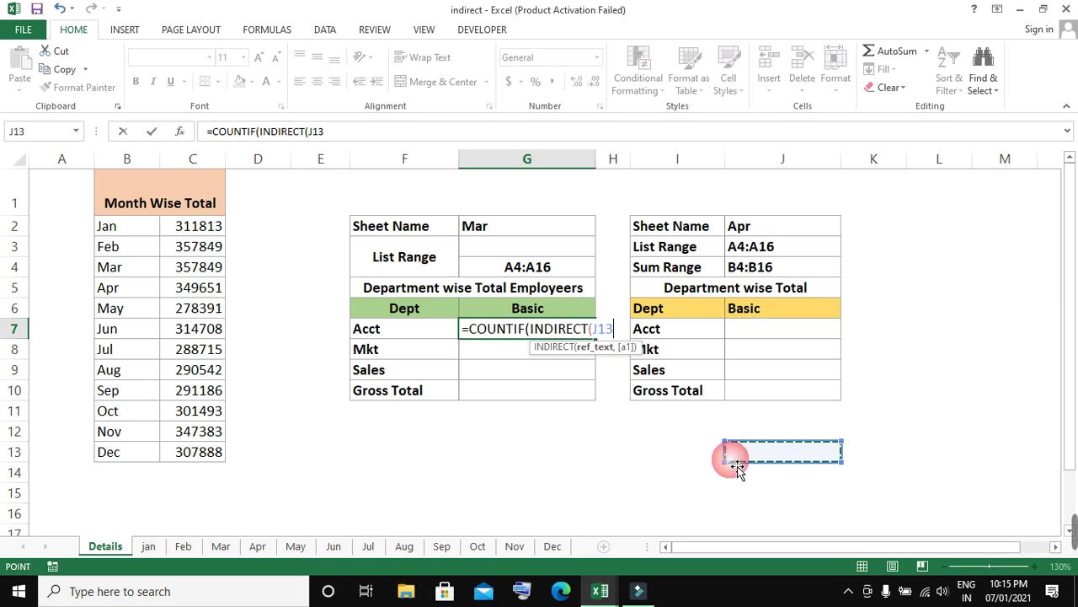
key("BackSpace")
key("BackSpace")
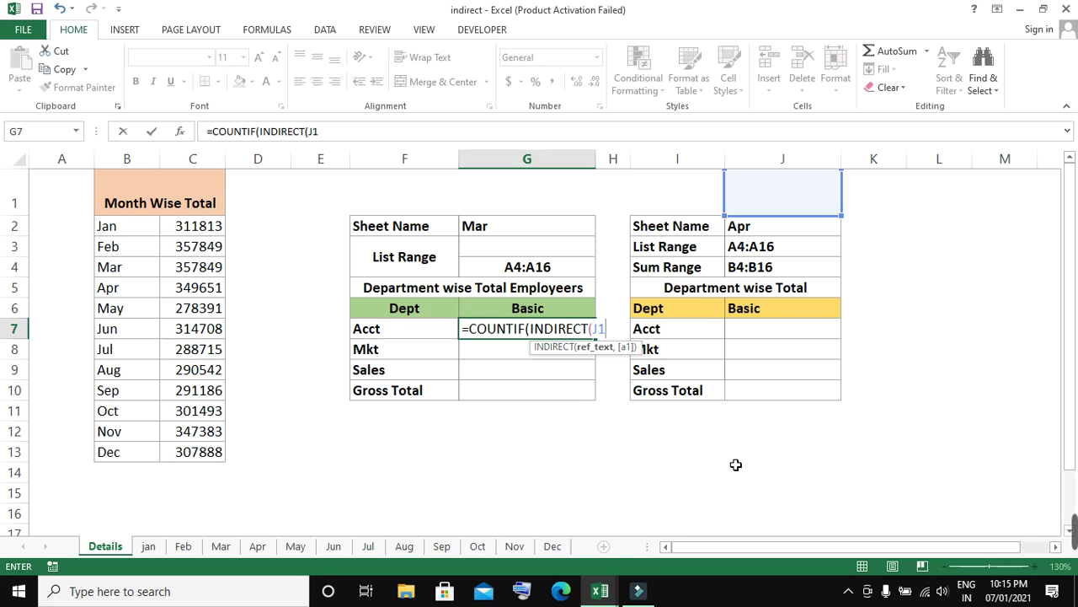
key("BackSpace")
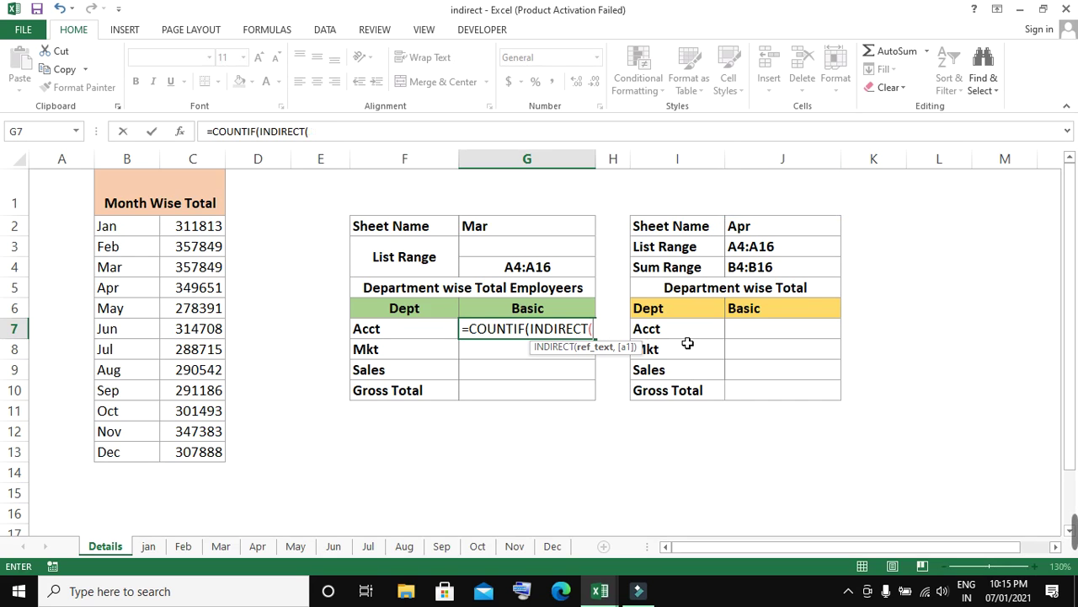
Complete the Acct formula as =COUNTIF(INDIRECT($G$2&"!"&$G$4),F7) and copy it down to the Mkt and Sales rows
left_click(536, 231)
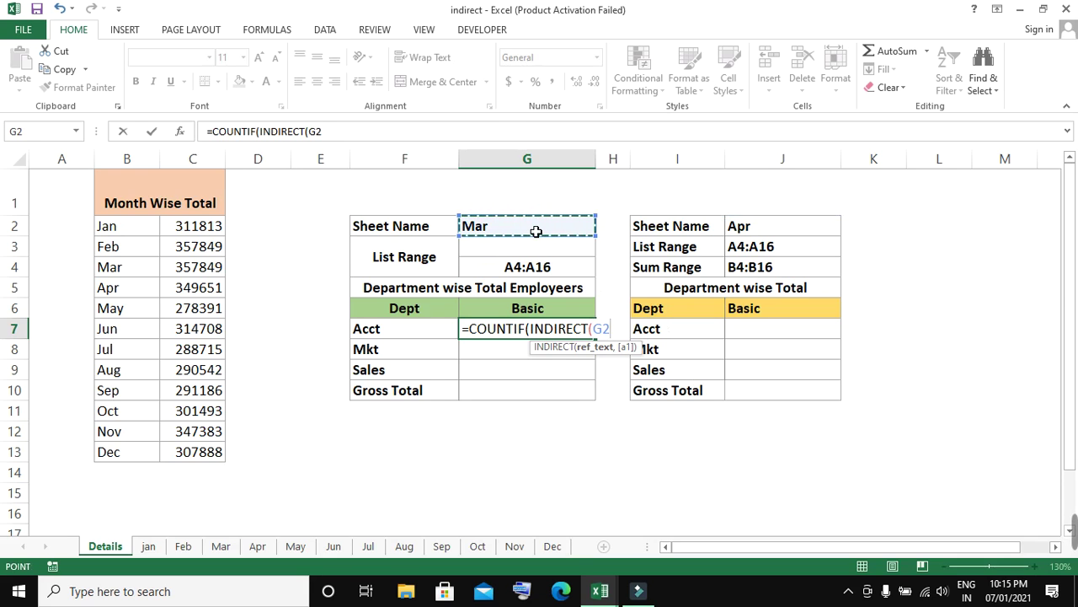
key("F4")
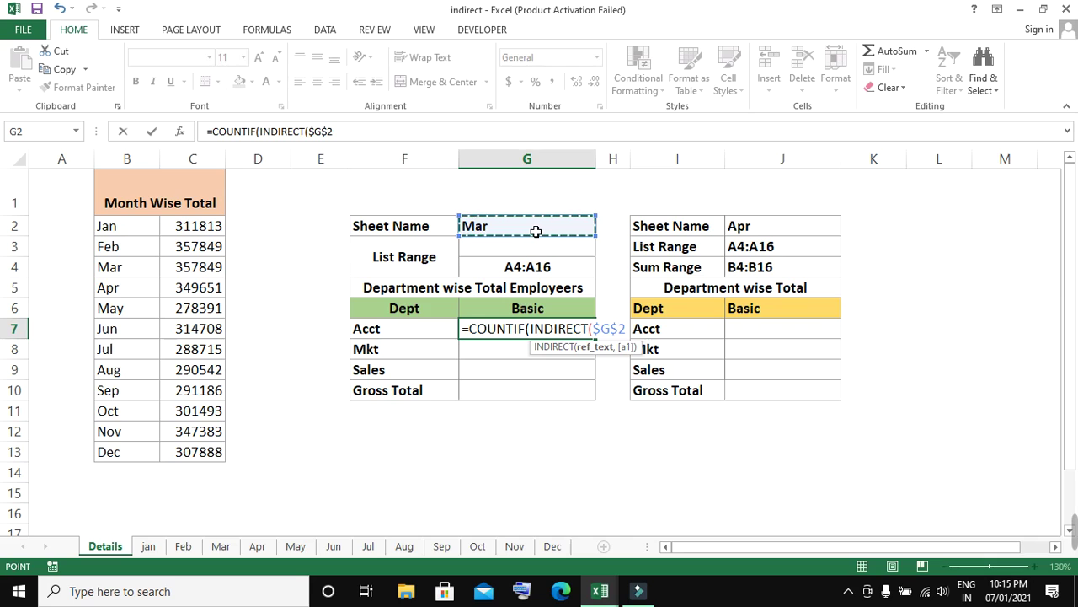
type("&\"!")
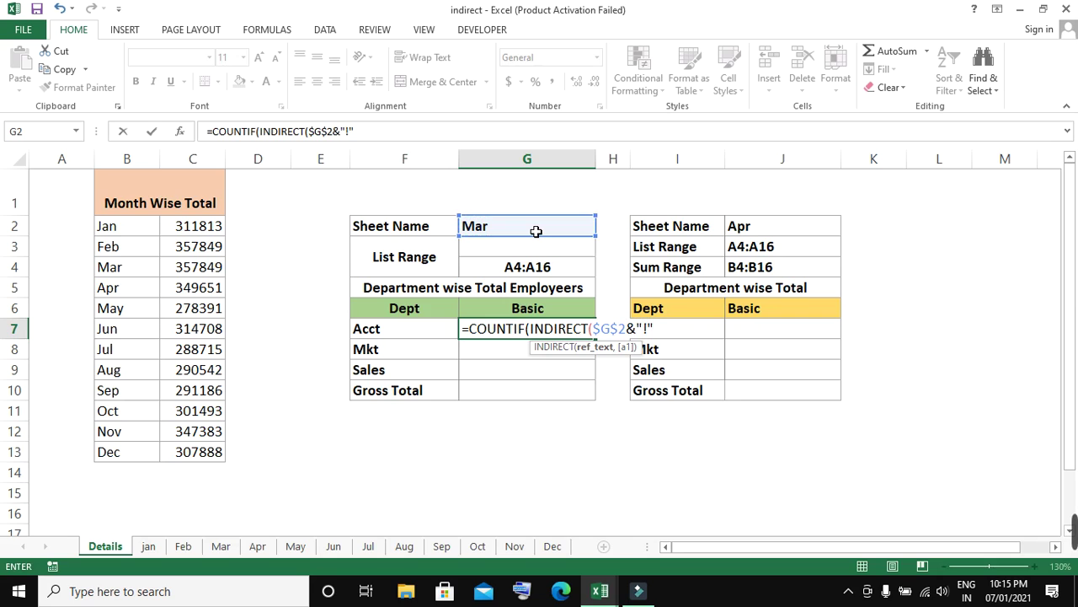
type("&")
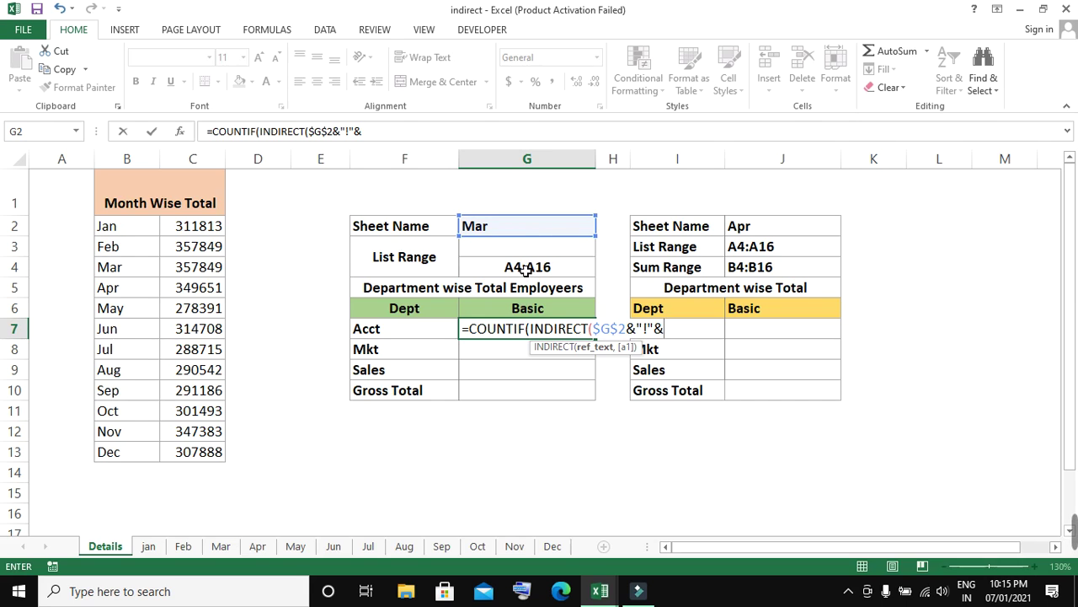
left_click(526, 269)
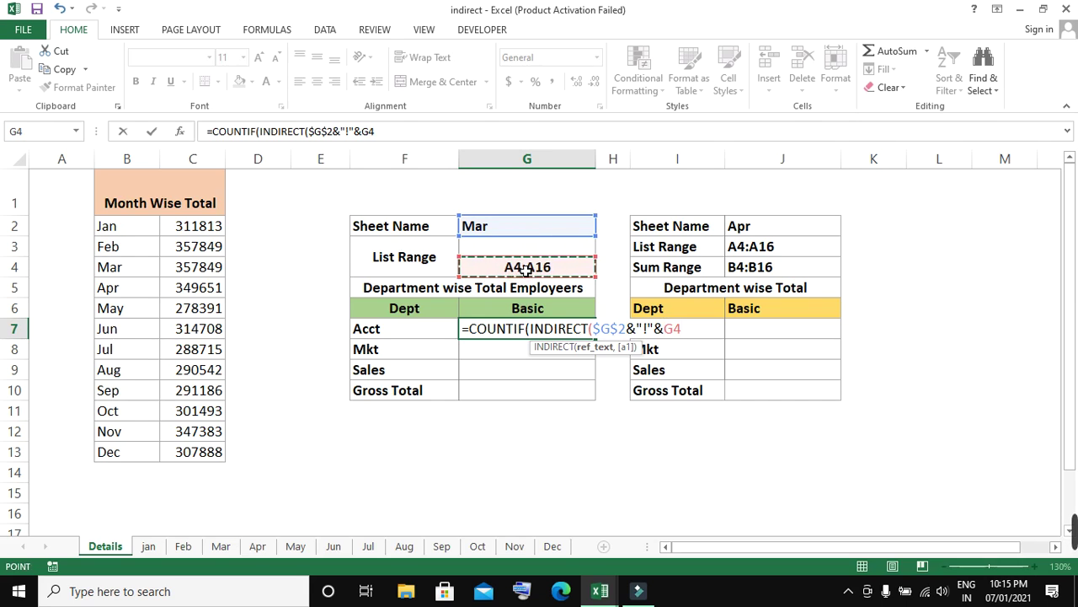
key("F4")
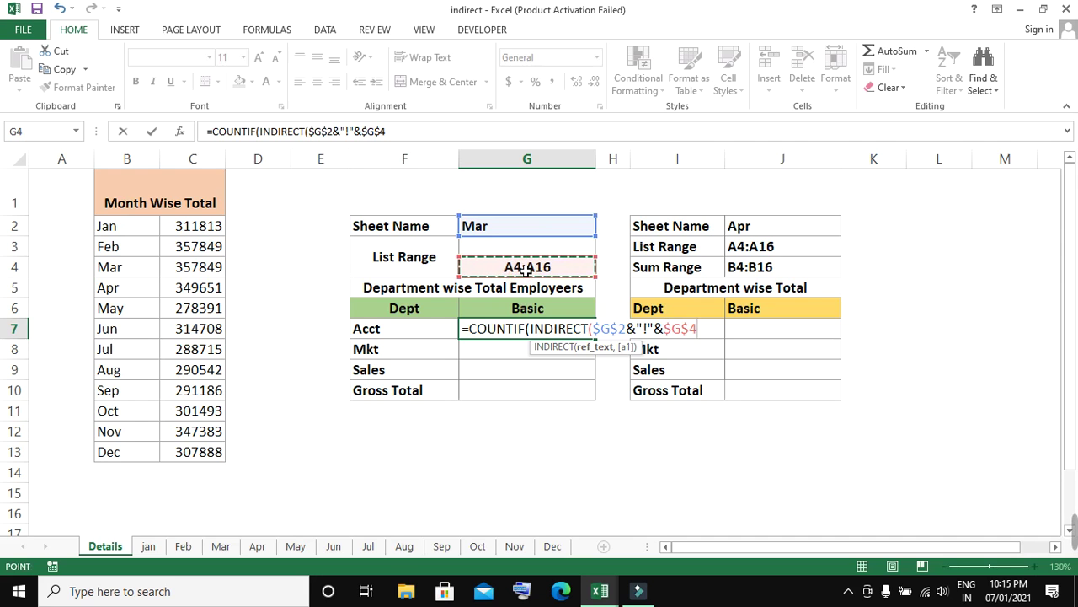
type("),")
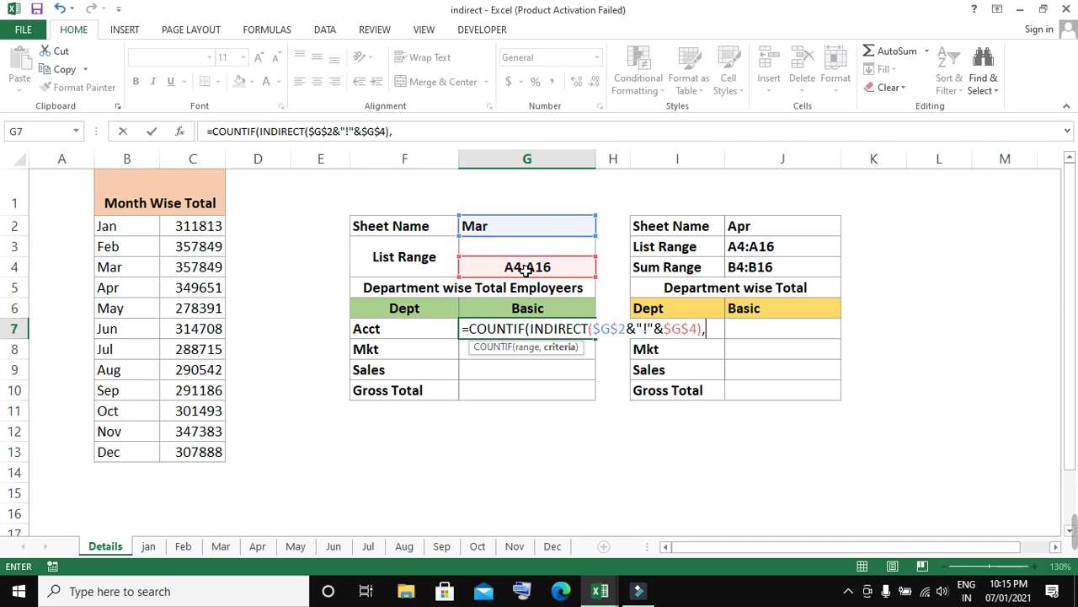
left_click(402, 335)
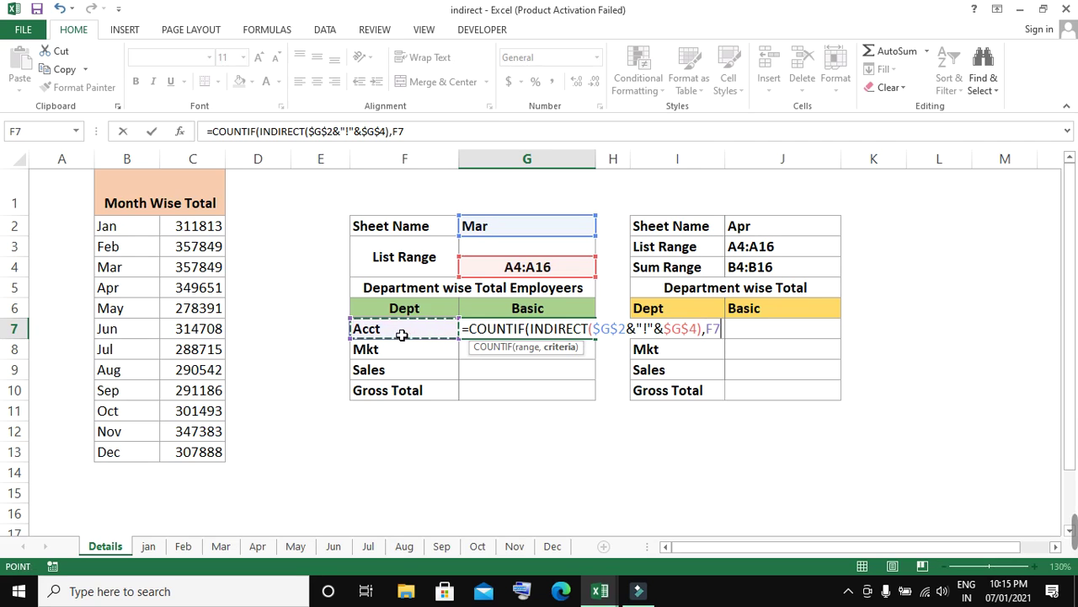
type(")")
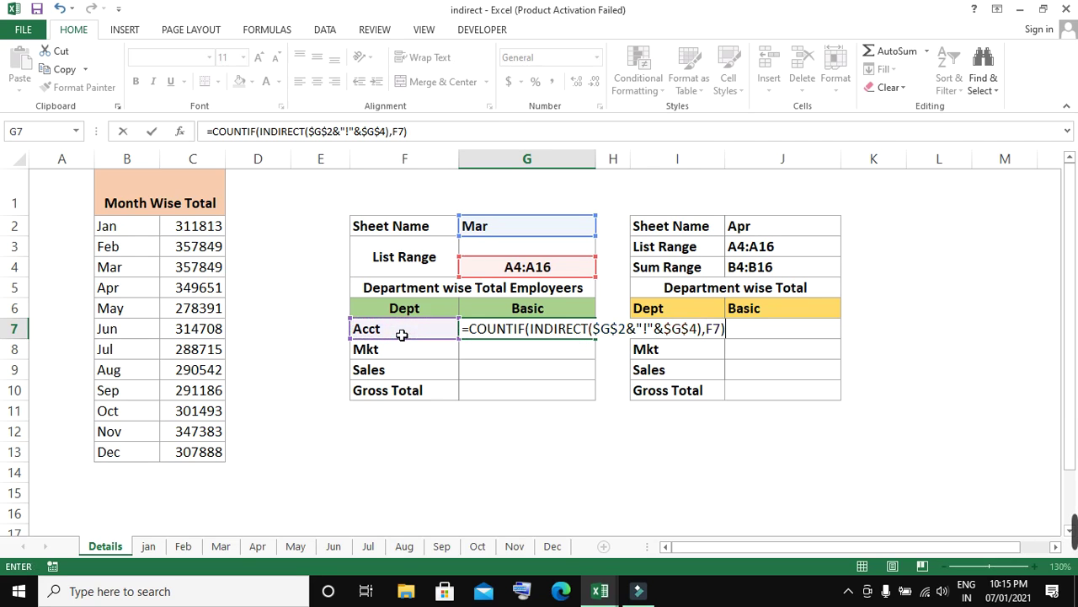
key("Return")
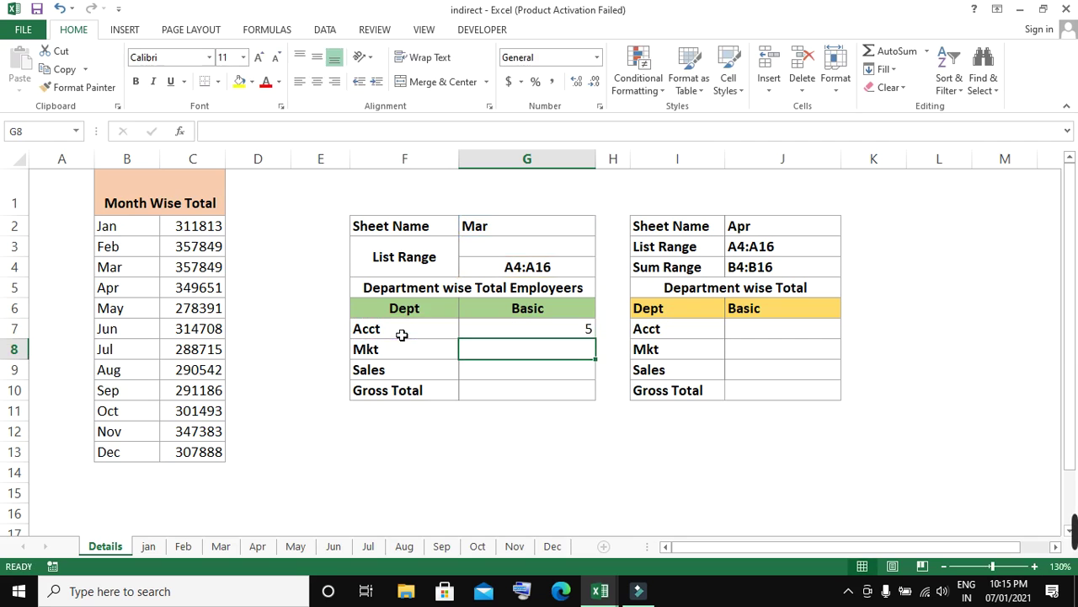
left_click(529, 328)
left_click_drag(603, 346, 597, 386)
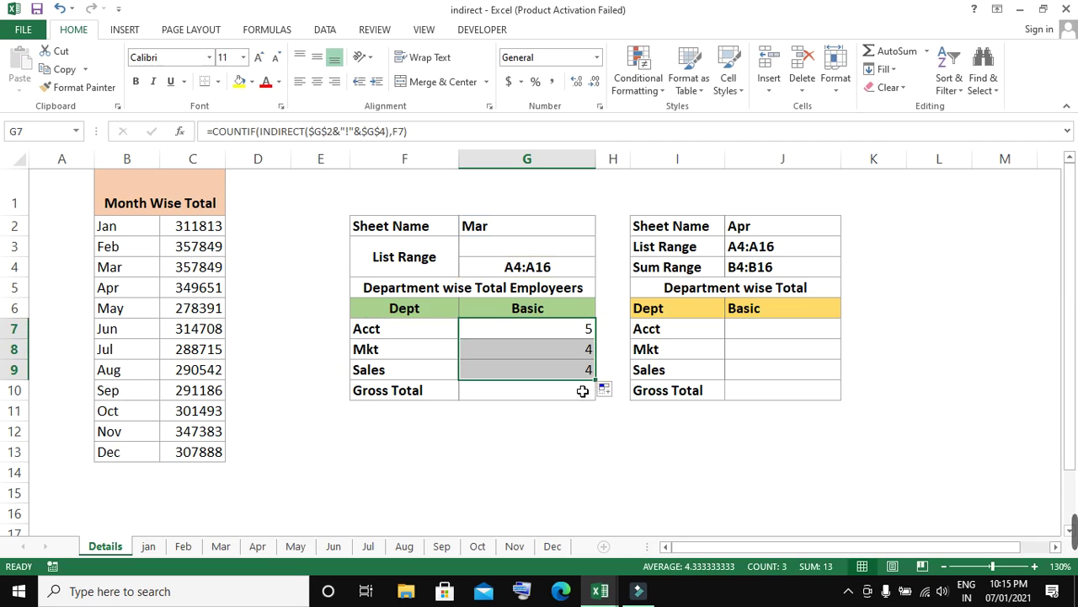
Total the department counts with =SUM(G7:G9) in the Gross Total cell G10 of the employee table
left_click(583, 390)
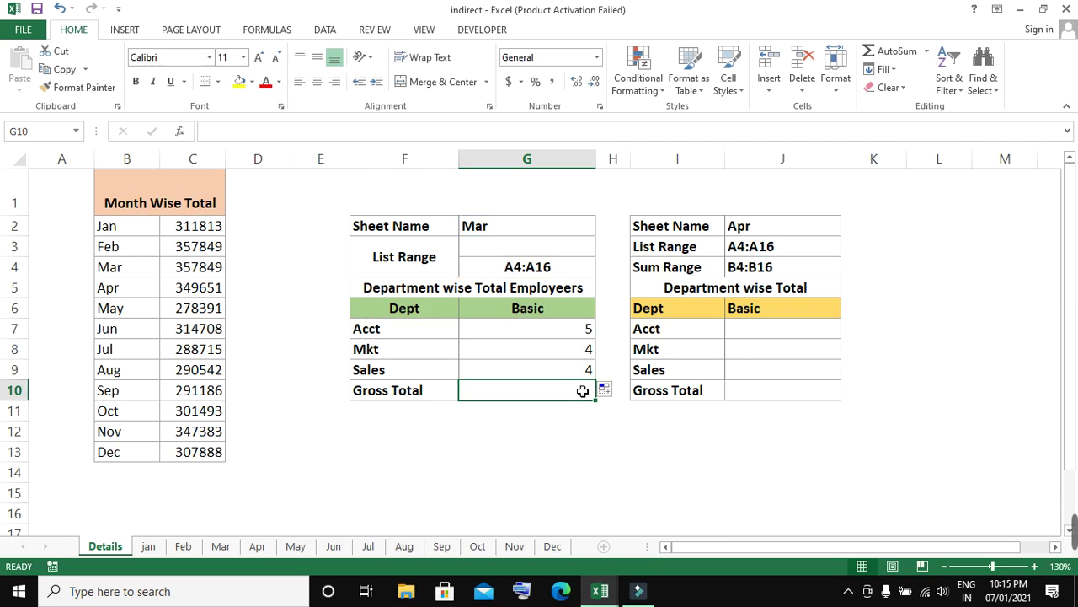
key("alt+equal")
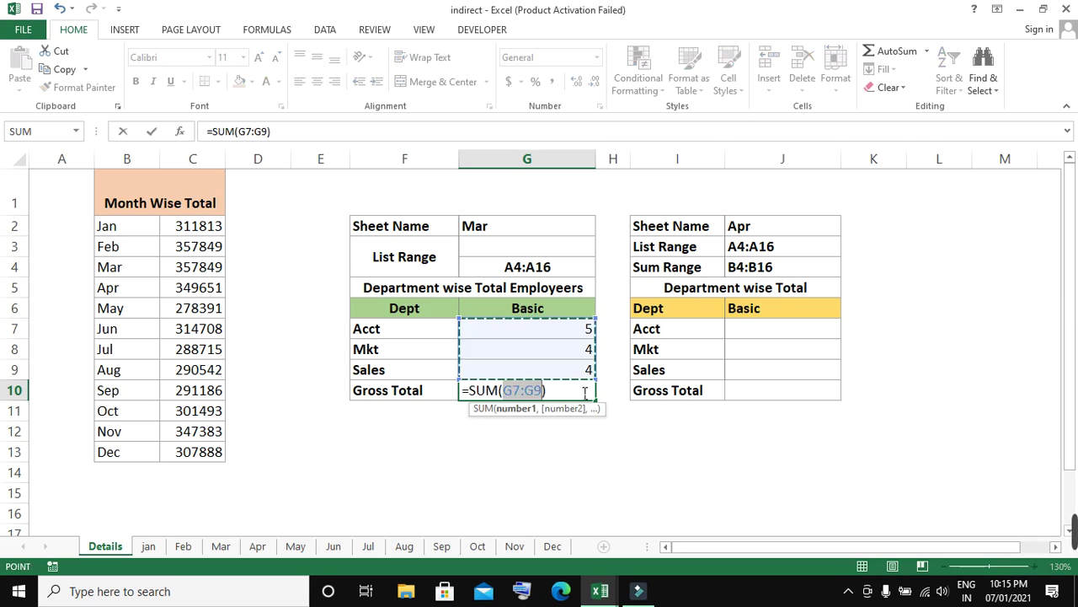
key("Return")
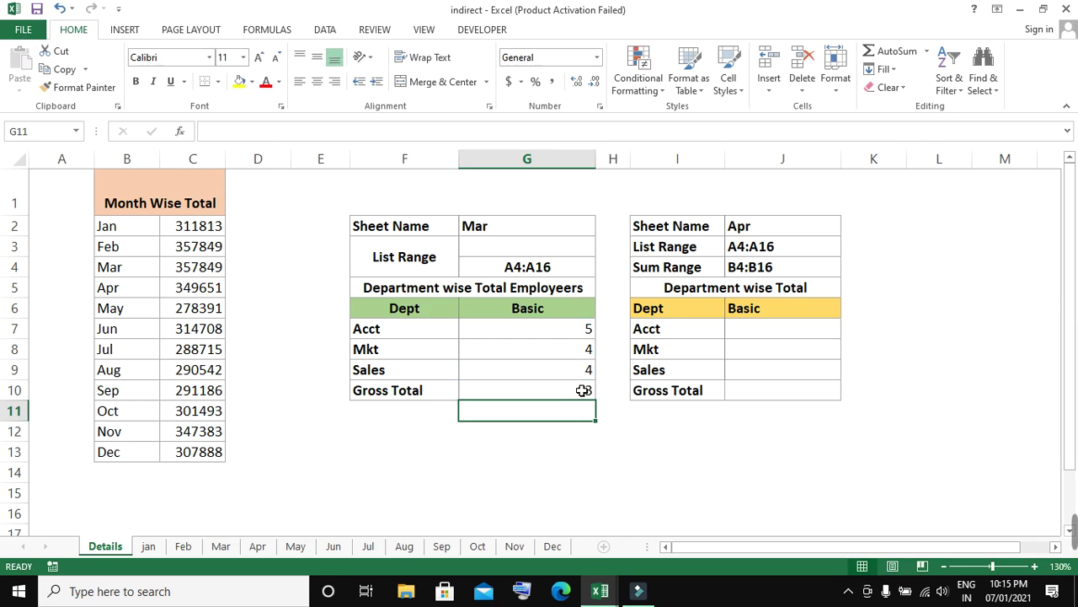
left_click(583, 390)
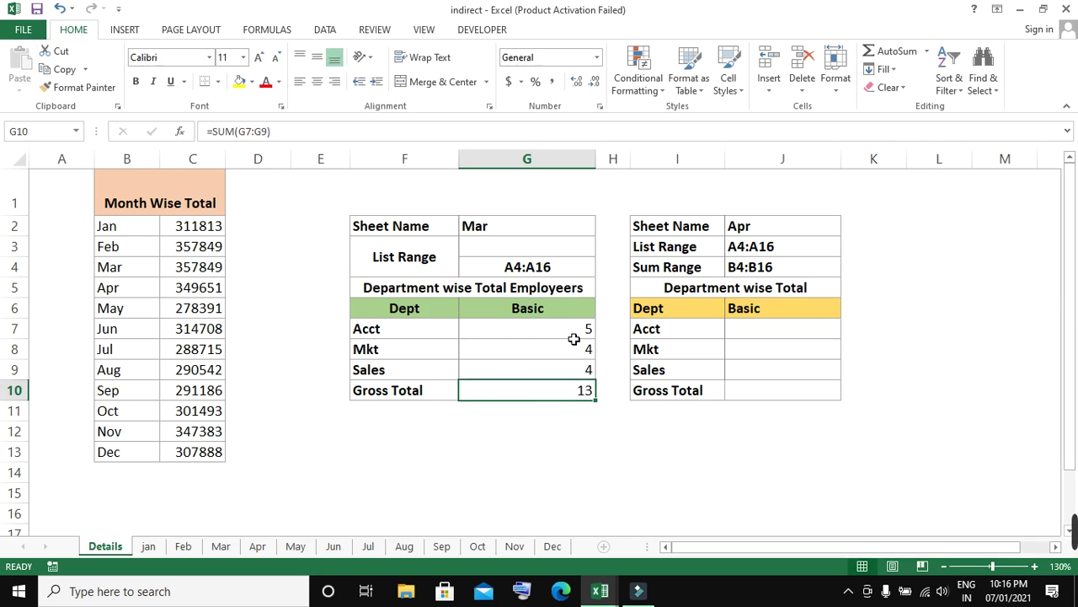
Clear the Acct, Mkt and Sales count formulas in G7:G9
left_click_drag(573, 337, 570, 380)
key("Delete")
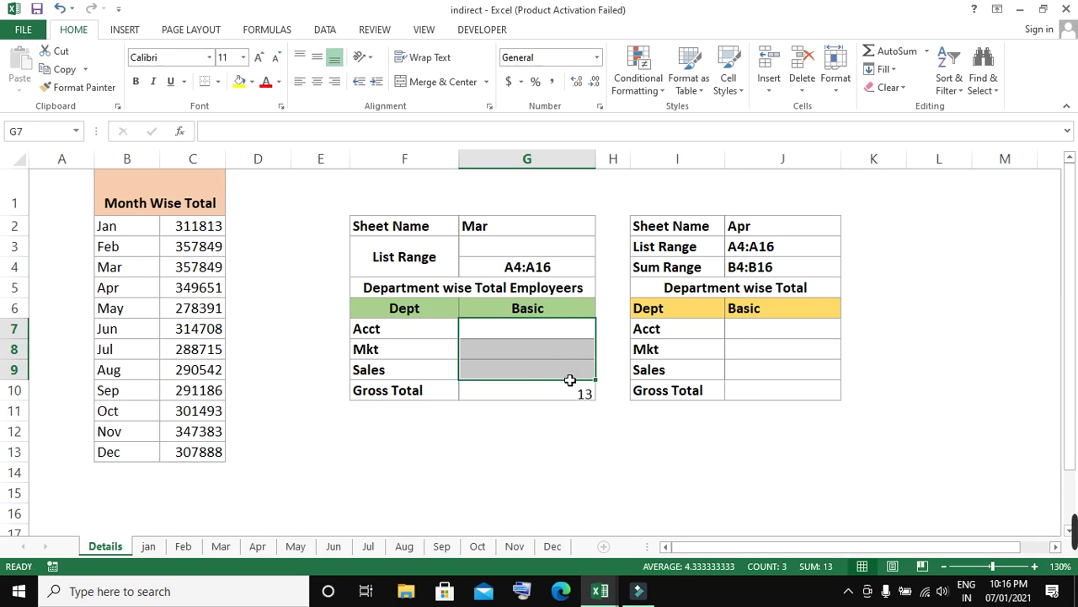
Start the Acct employee count formula again in G7, using COUNTIF with a nested INDIRECT function as its range
left_click(570, 337)
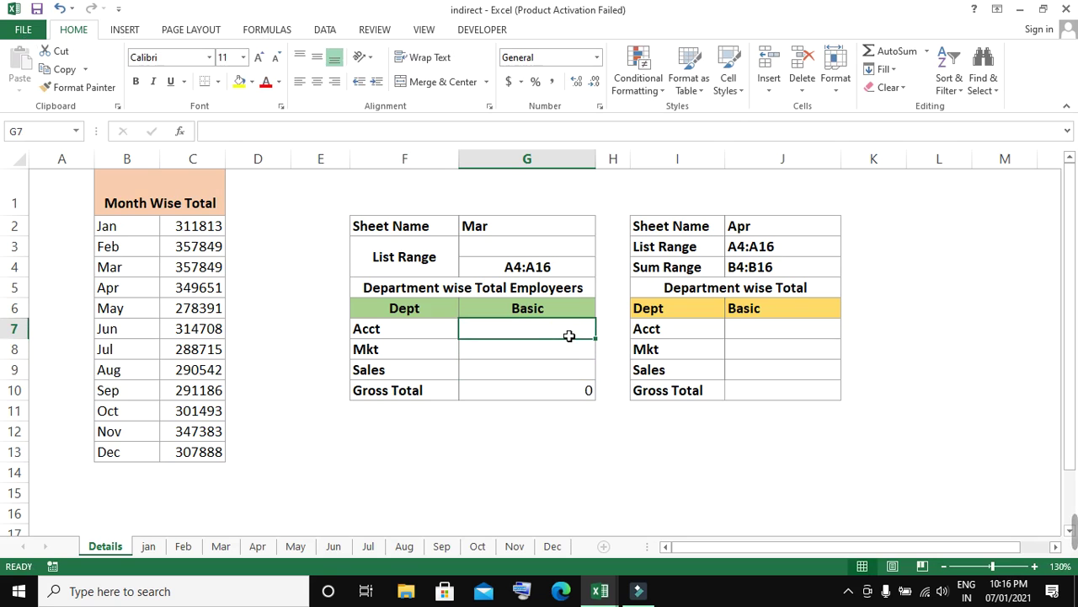
type("=CO")
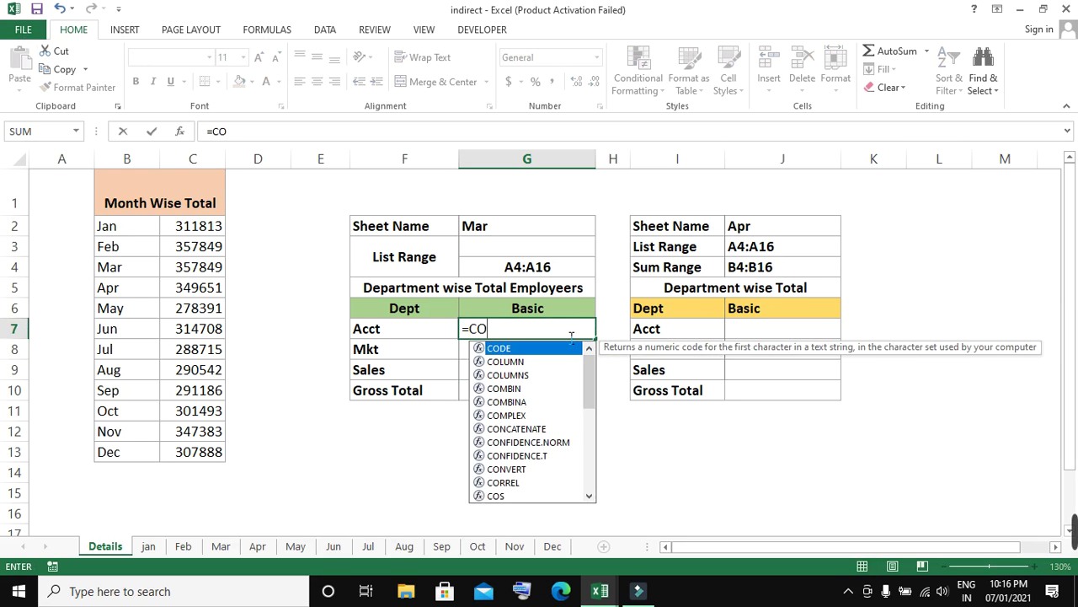
type("UNTIF")
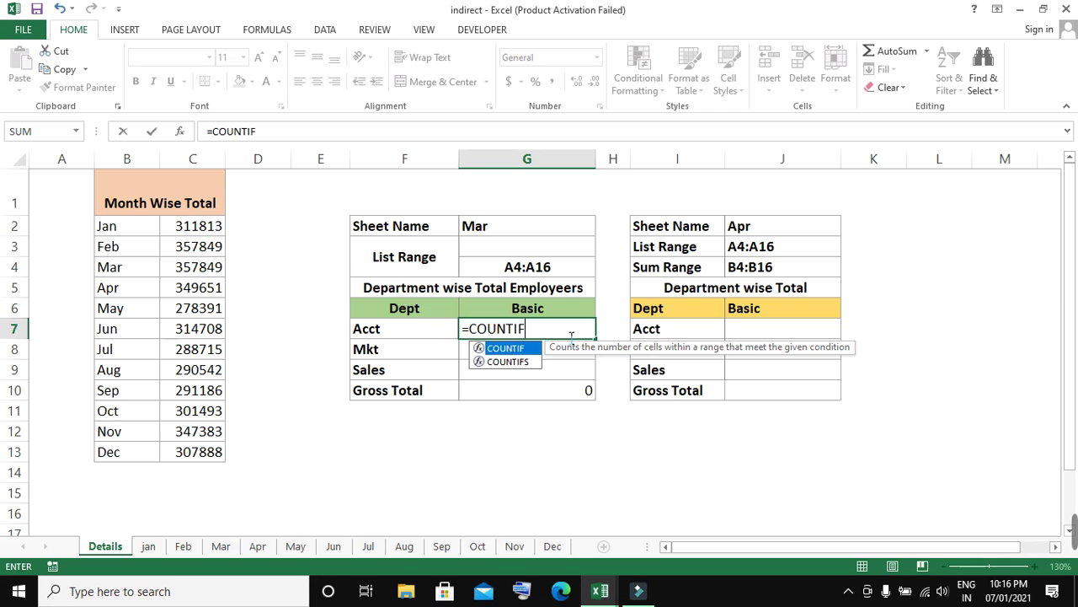
type("(")
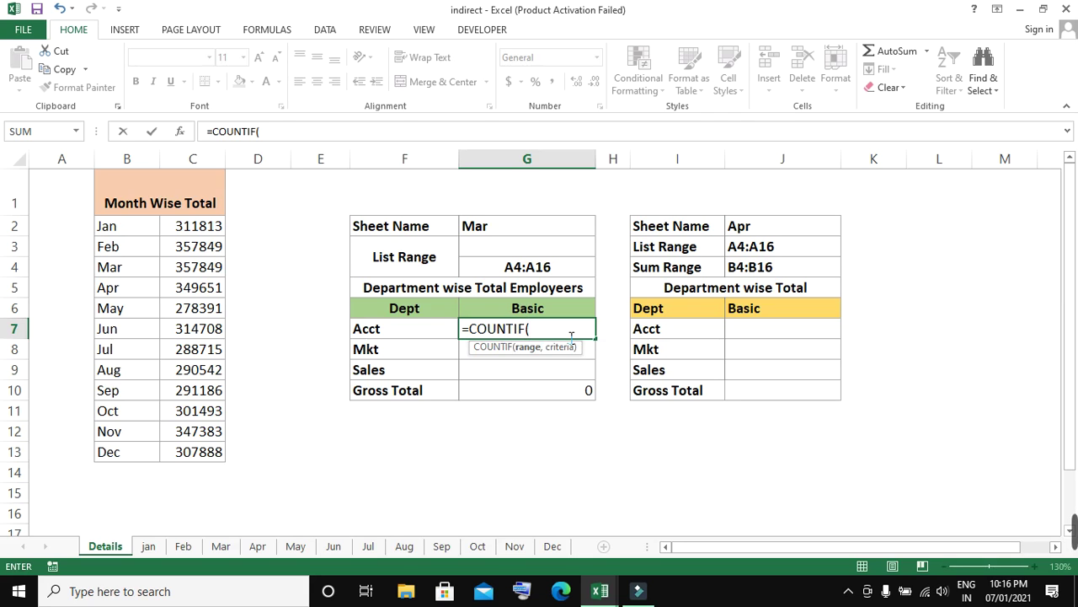
type("IND")
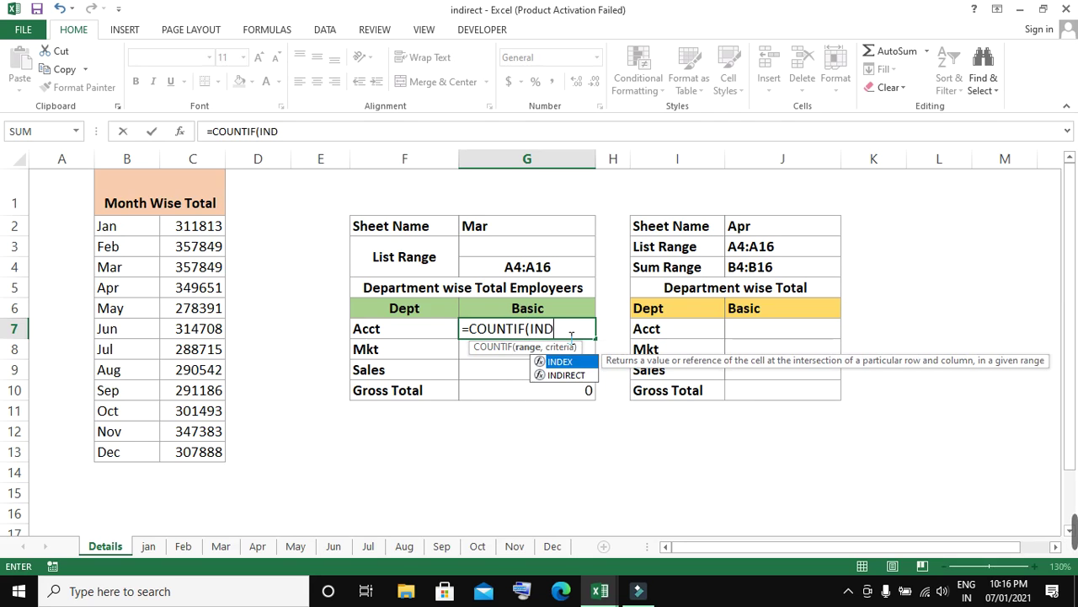
type("I")
key("Tab")
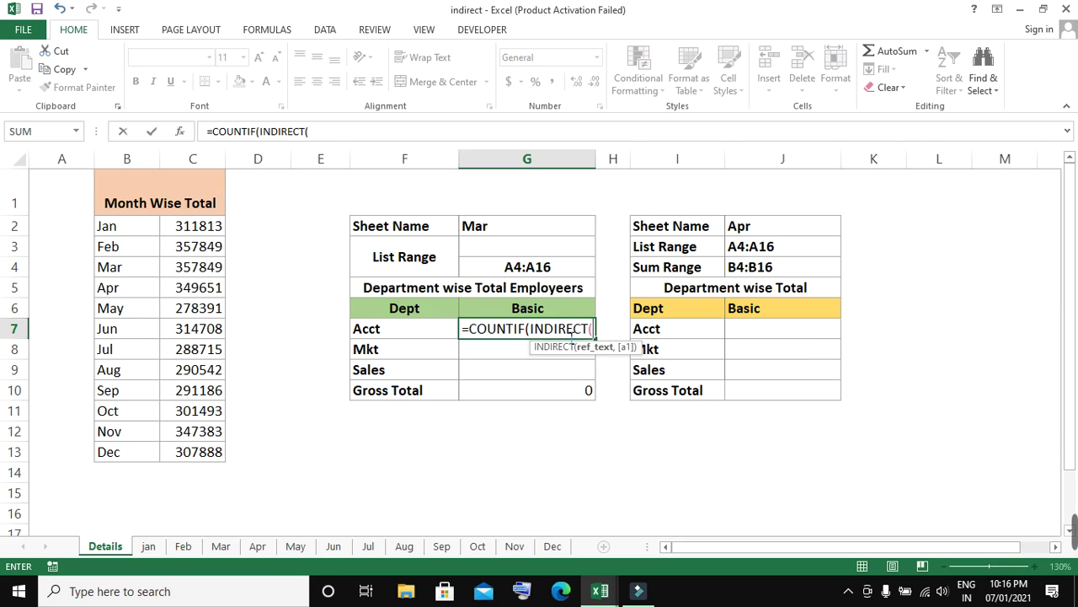
Build the start of the INDIRECT reference as $G$2&"!"&, locking the Sheet Name cell as an absolute reference
left_click(502, 231)
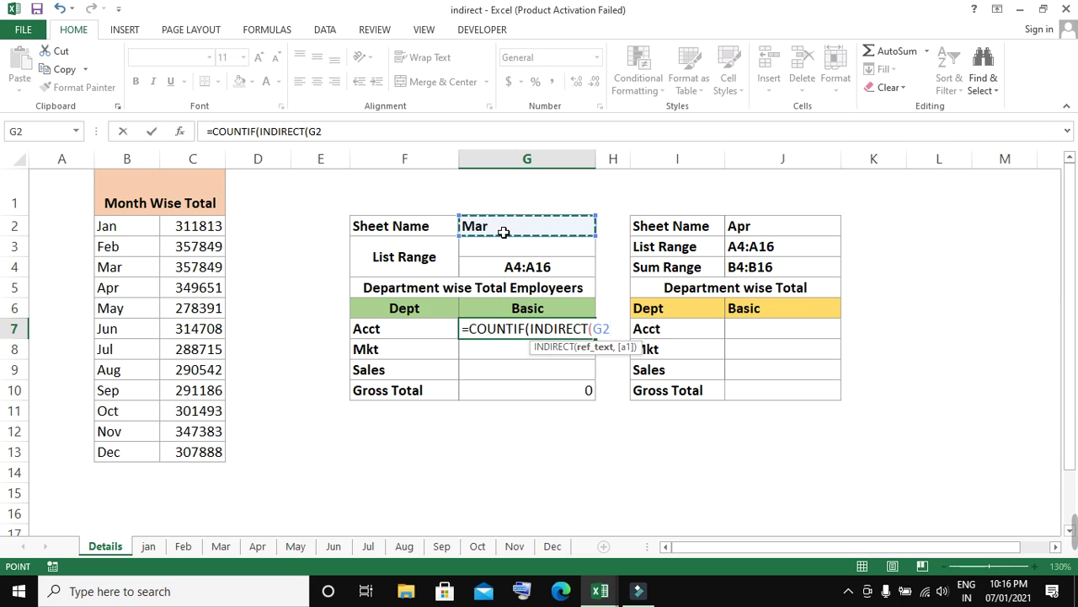
key("F4")
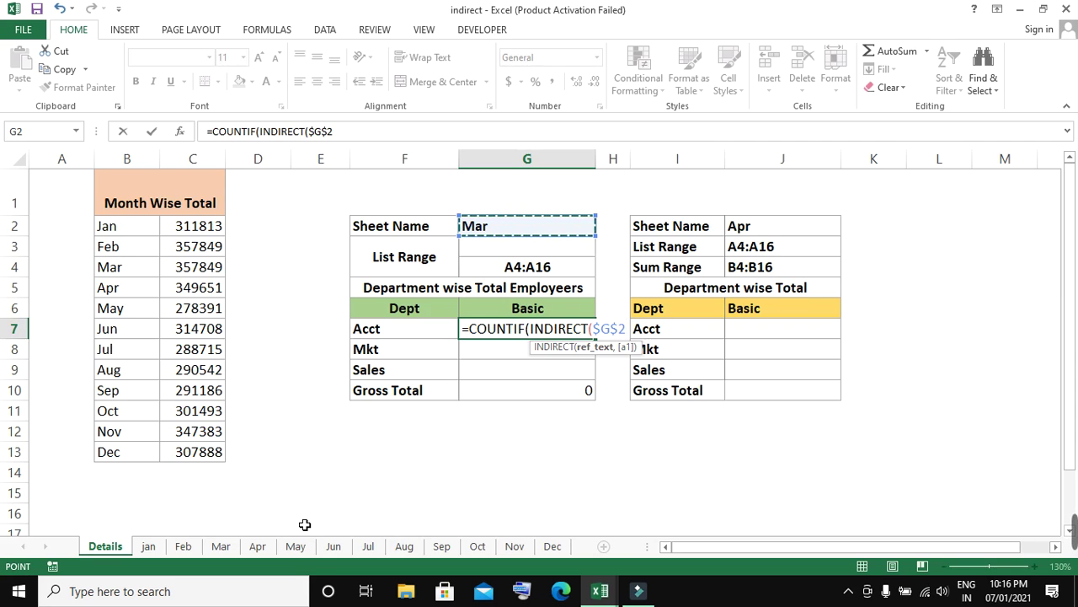
type("&")
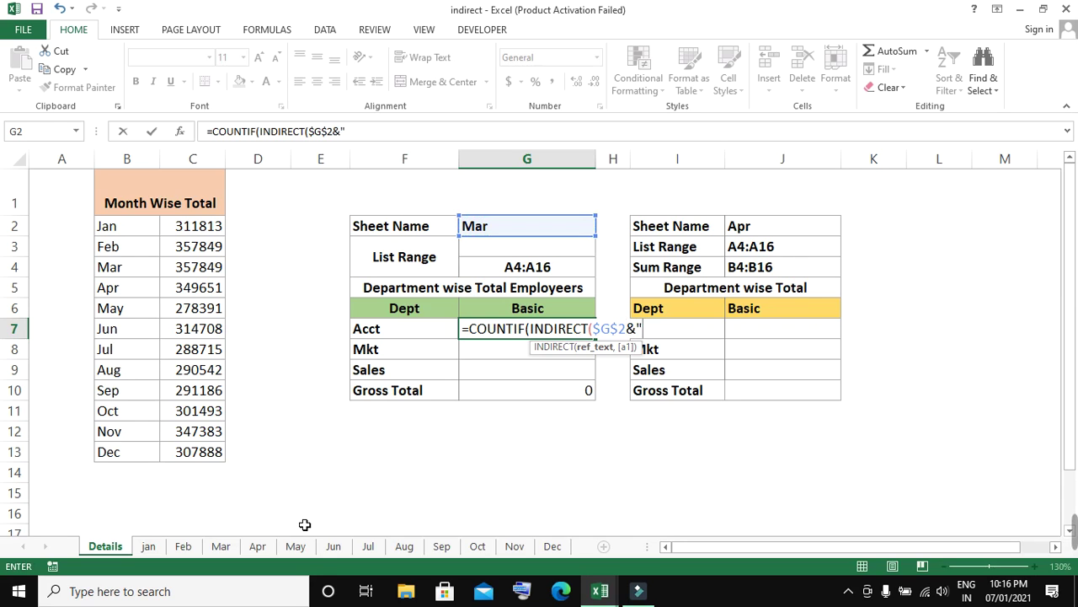
type("\"!\"")
key("Return")
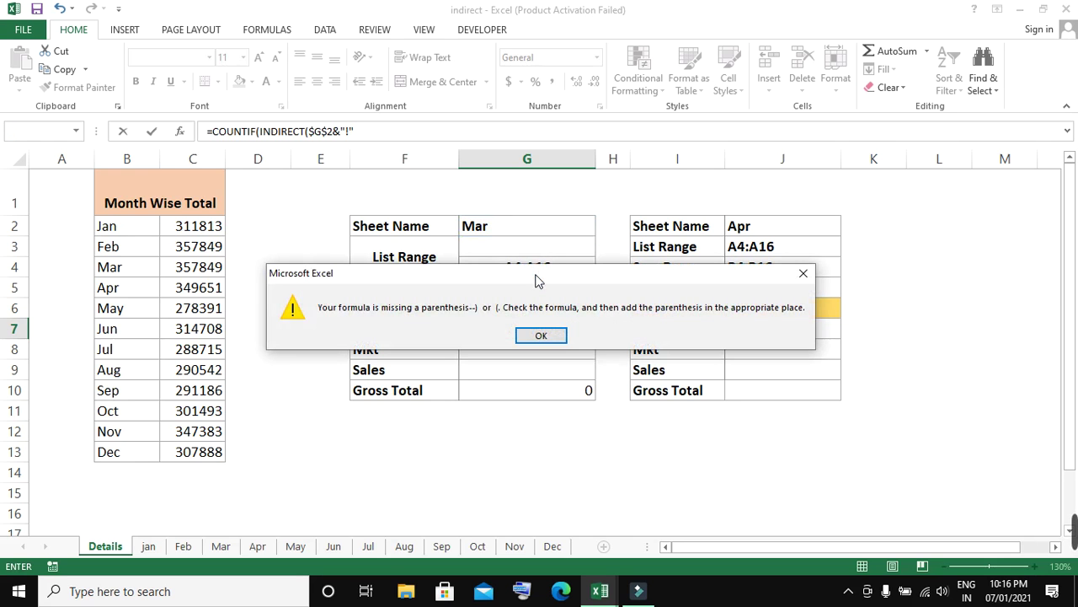
left_click(542, 336)
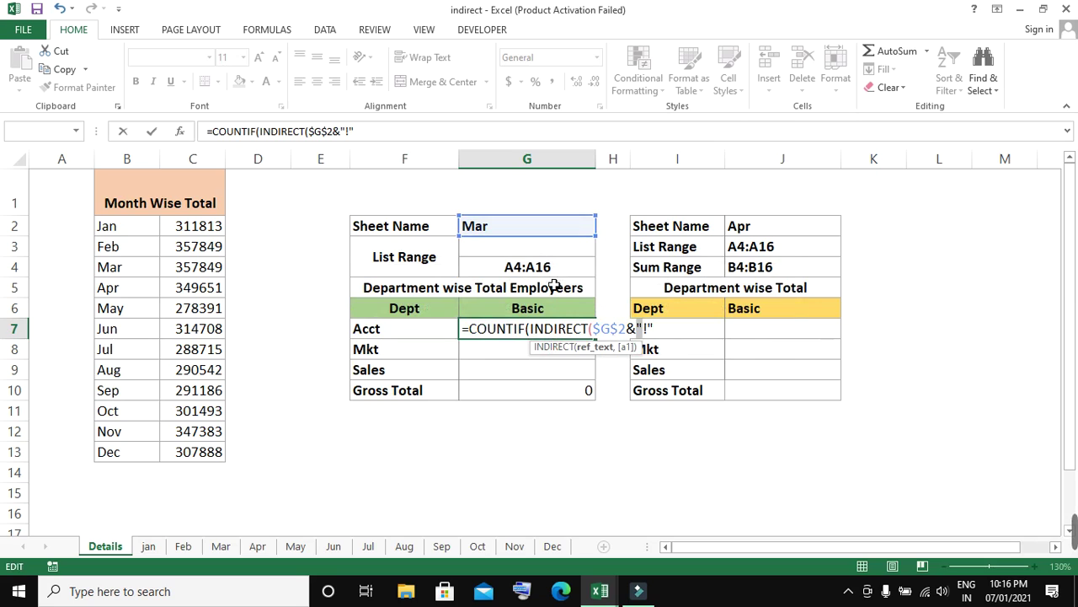
left_click(669, 330)
type("&")
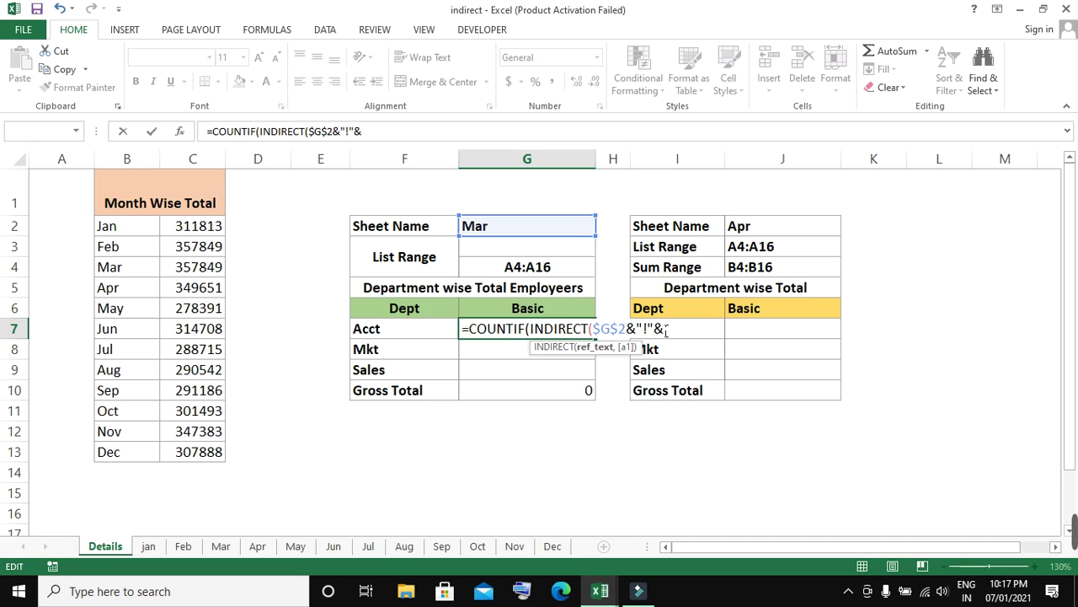
Finish the formula with the locked List Range cell $G$4 and criterion F7, and fill it down to the Mkt and Sales rows
left_click(549, 268)
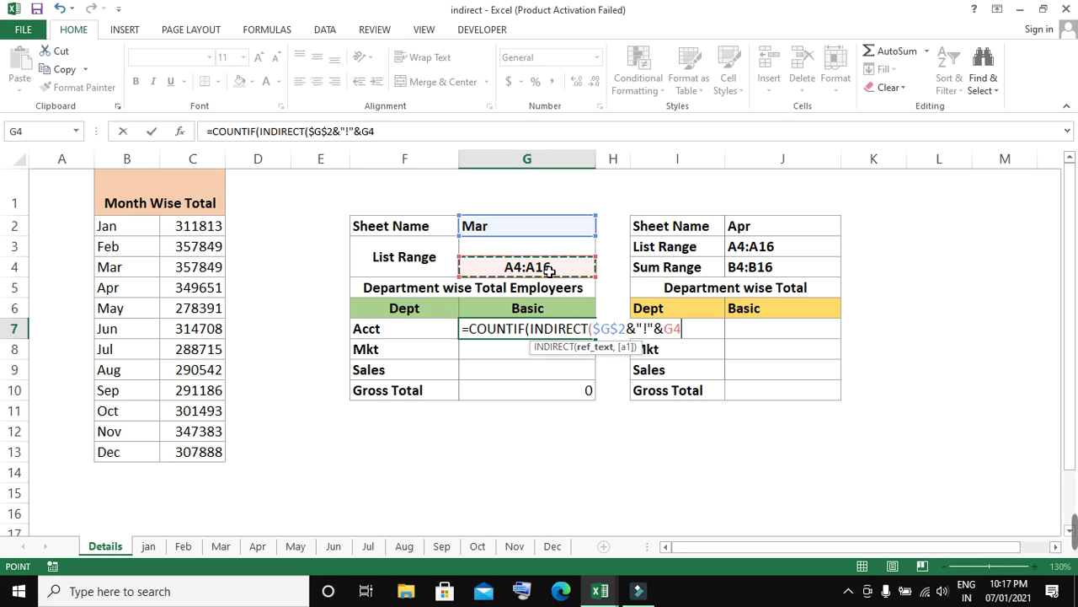
key("F4")
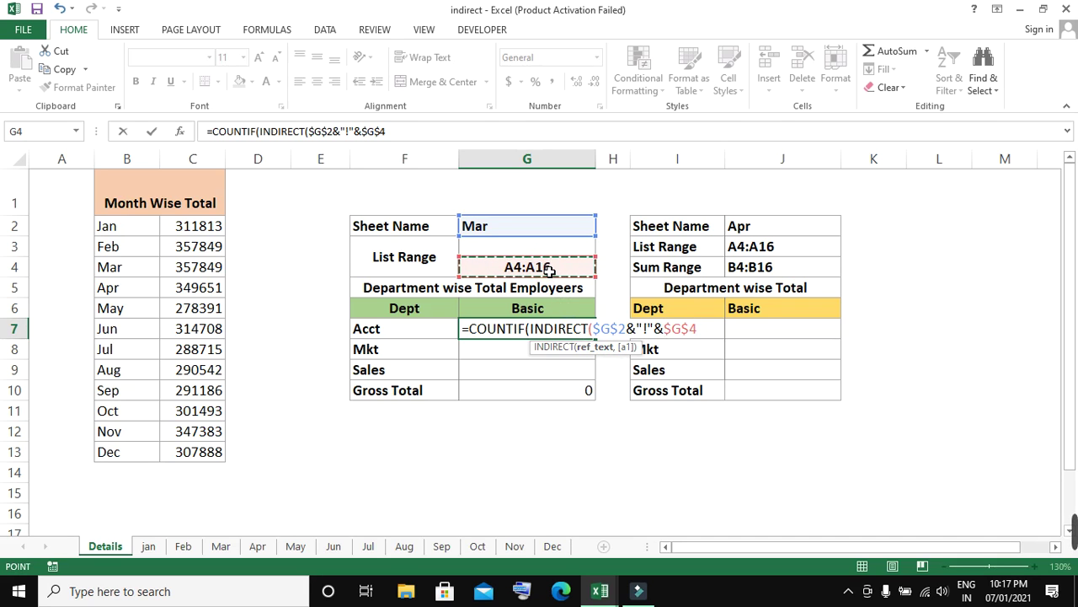
type("),")
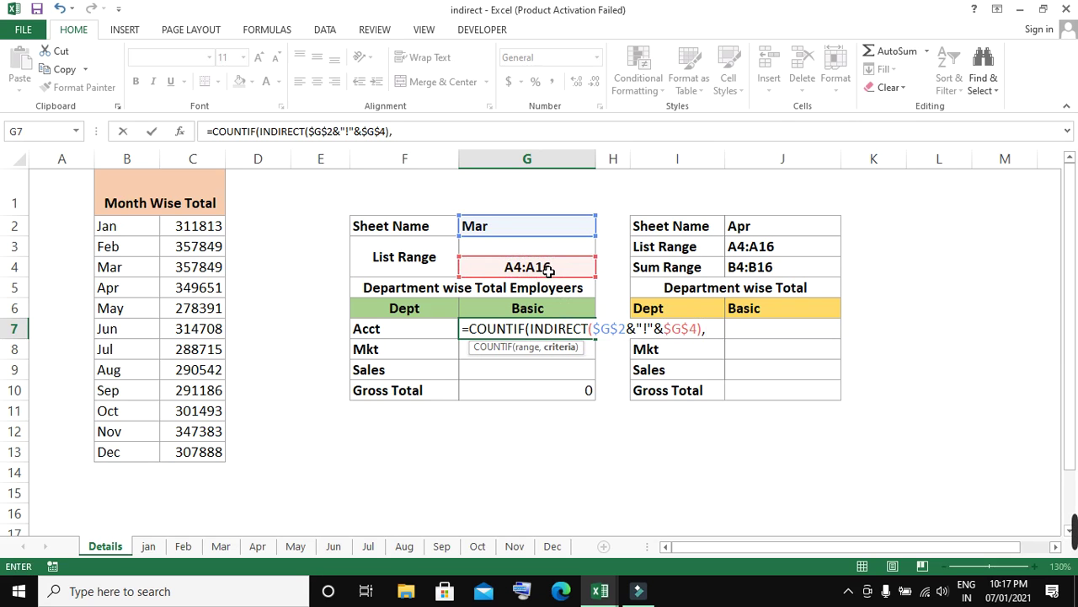
left_click(410, 337)
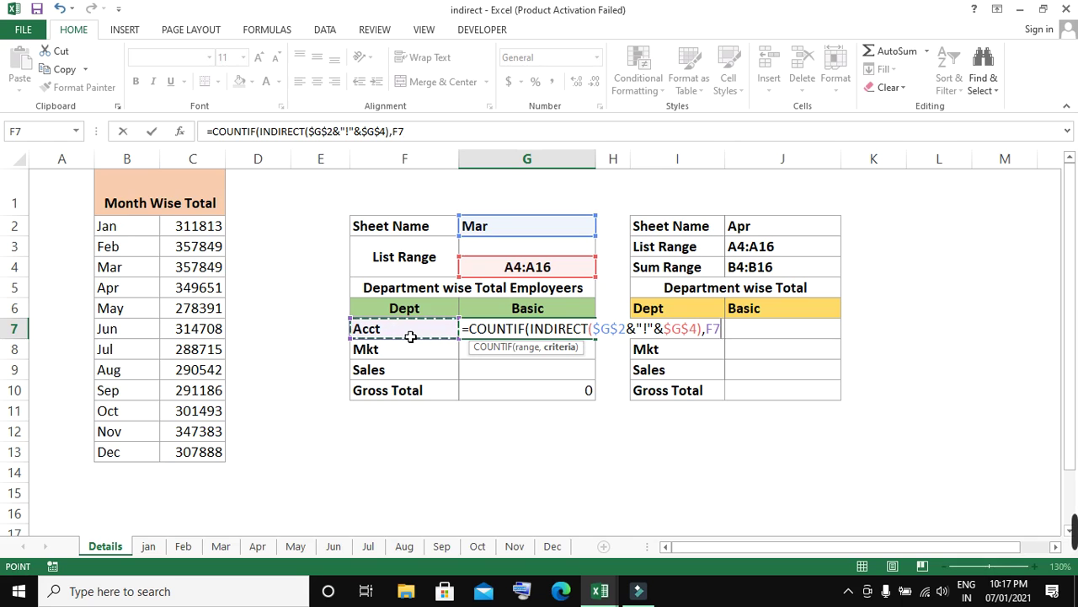
key("Return")
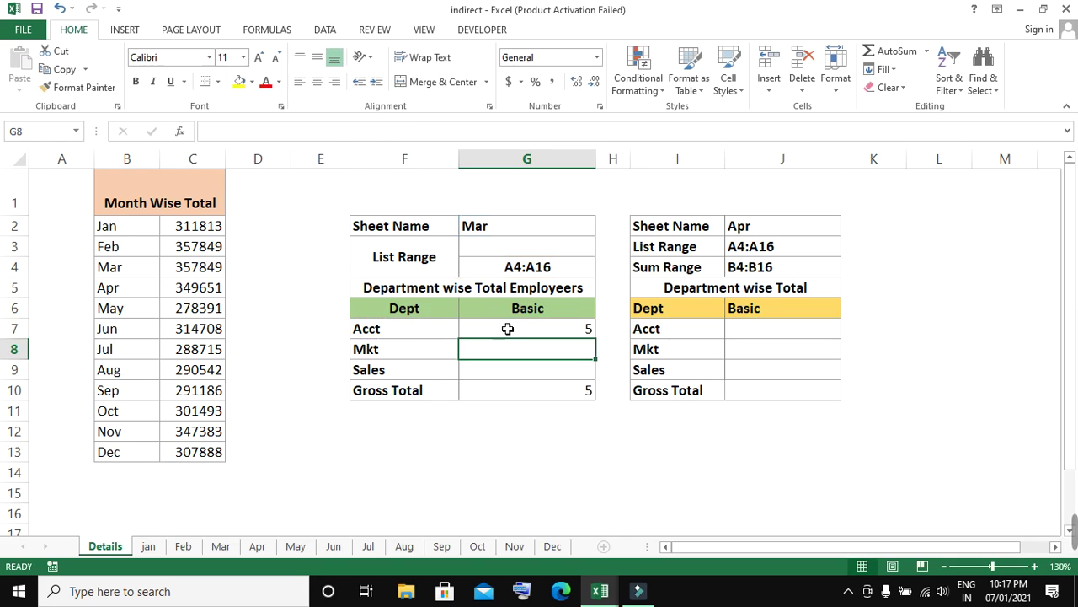
left_click(508, 329)
left_click_drag(597, 344, 598, 383)
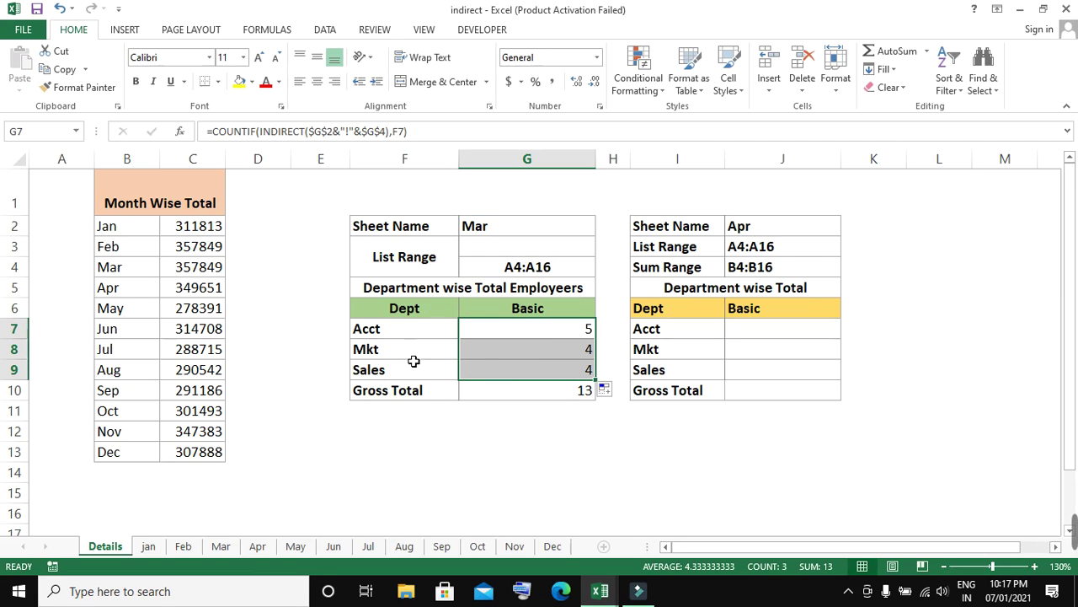
Switch the employee table's Sheet Name in G2 to Jan, Feb and Aug in turn, ending on Sep
left_click(531, 377)
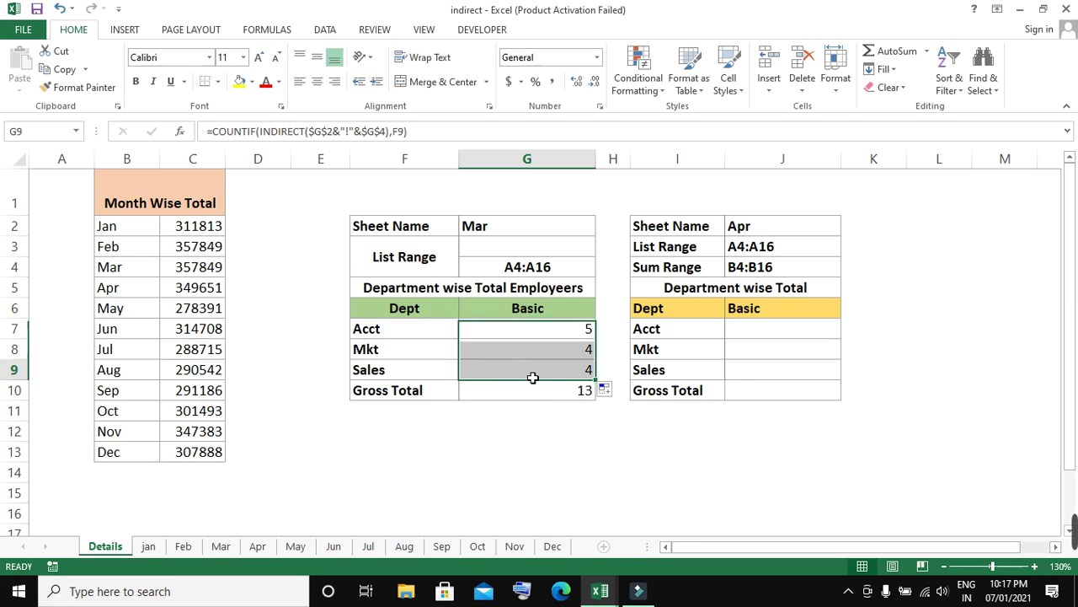
left_click(569, 232)
left_click(602, 228)
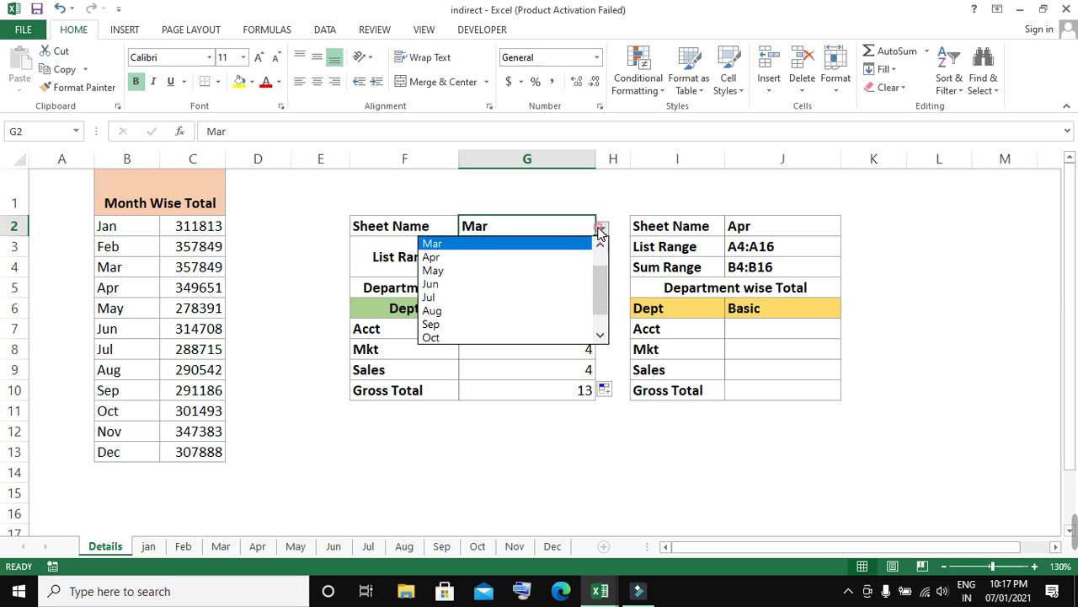
left_click_drag(600, 299, 600, 257)
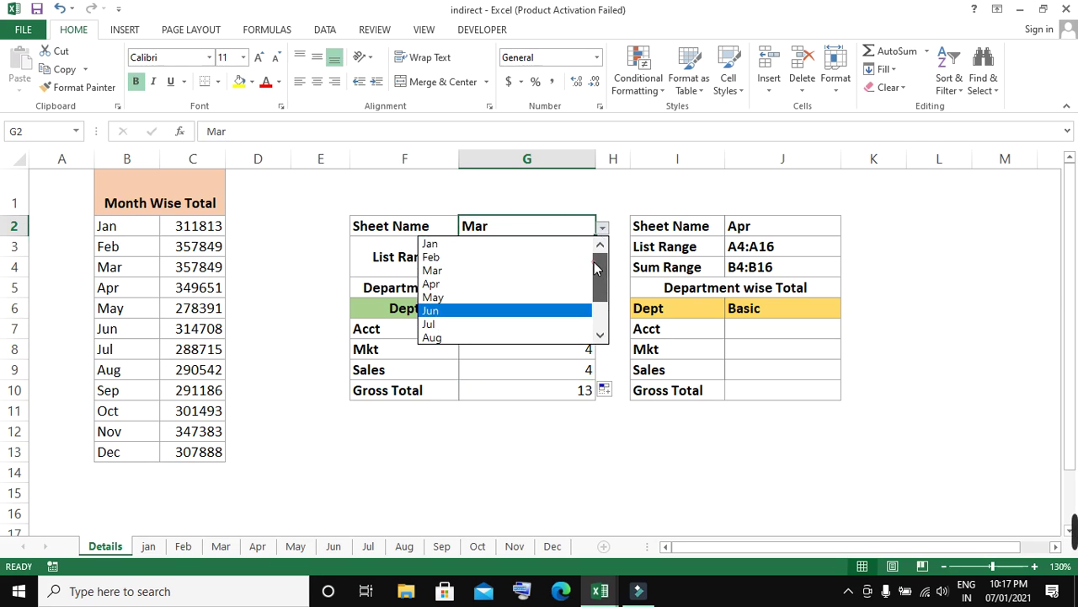
left_click(540, 247)
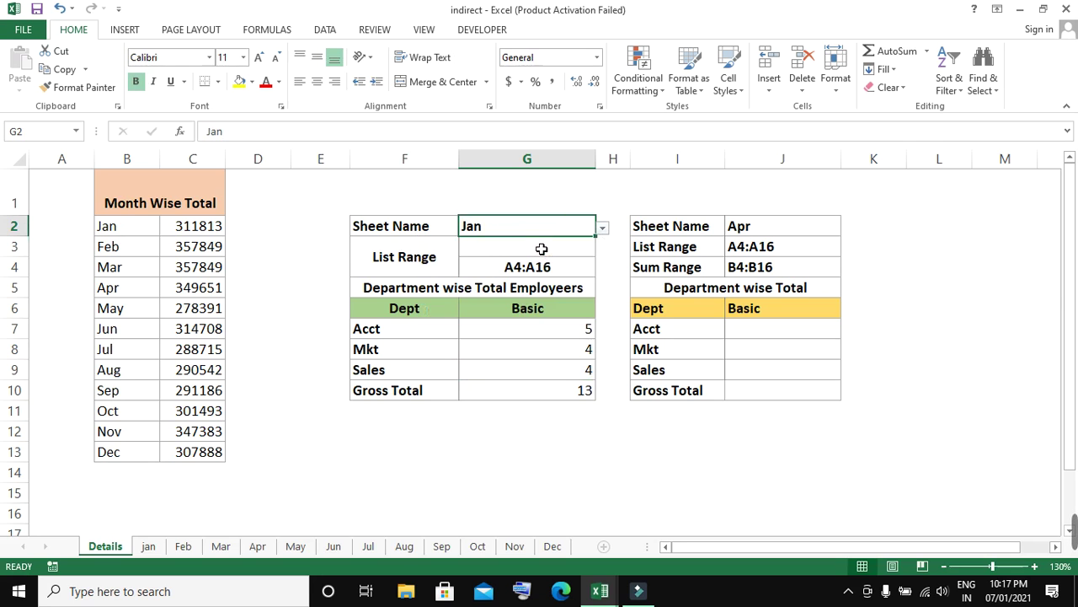
left_click(600, 228)
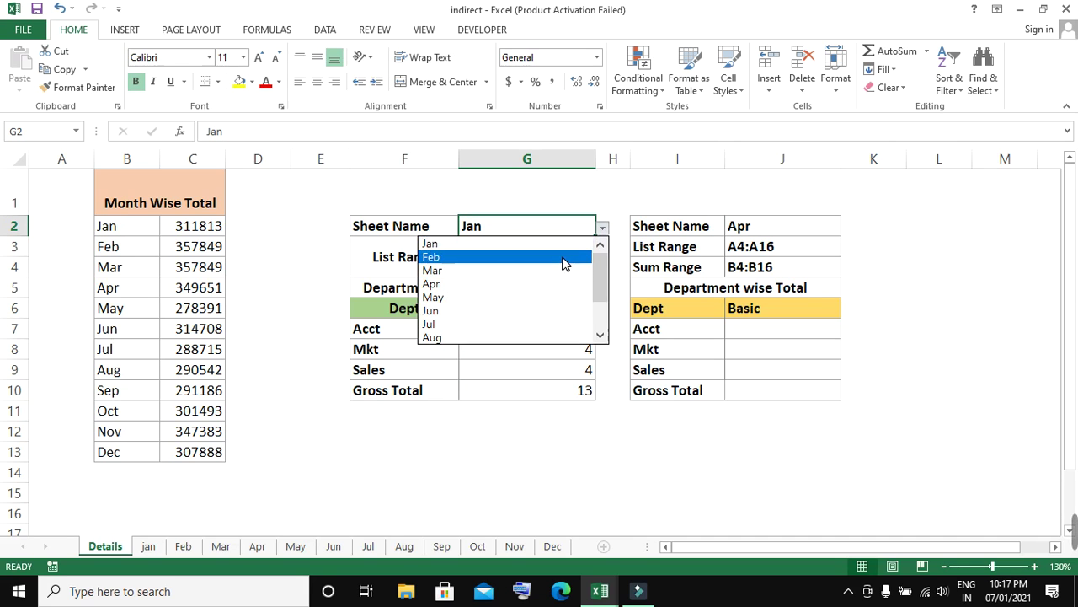
left_click(564, 260)
left_click(601, 228)
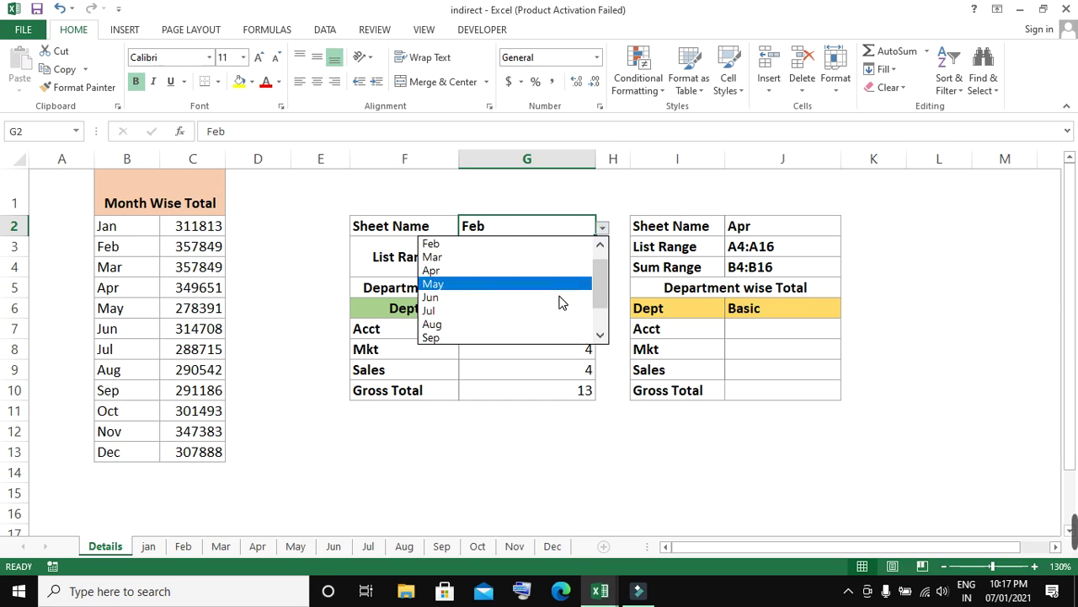
left_click(553, 328)
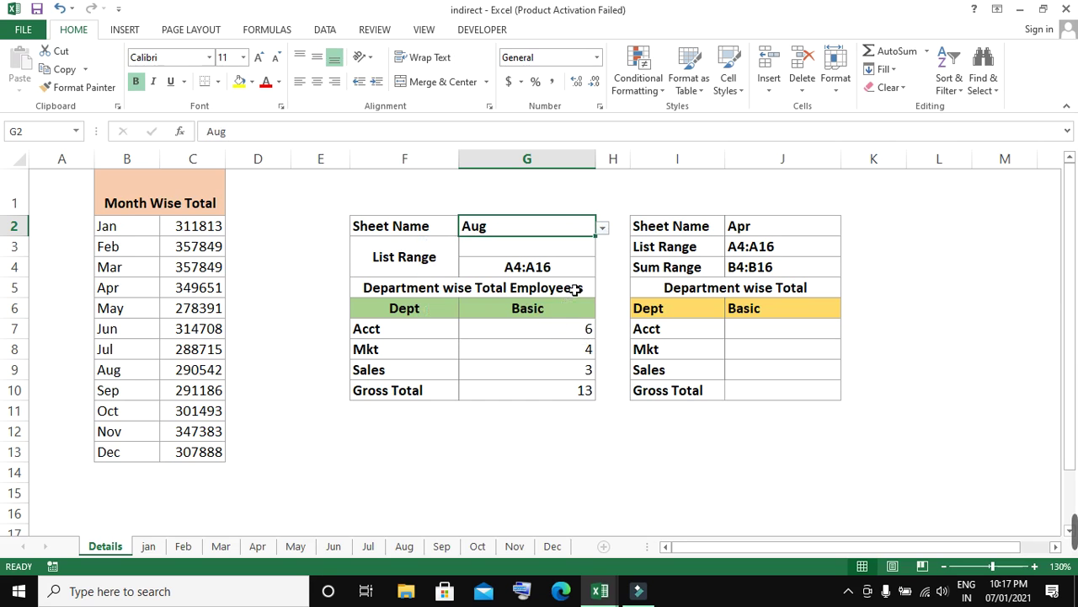
left_click(601, 229)
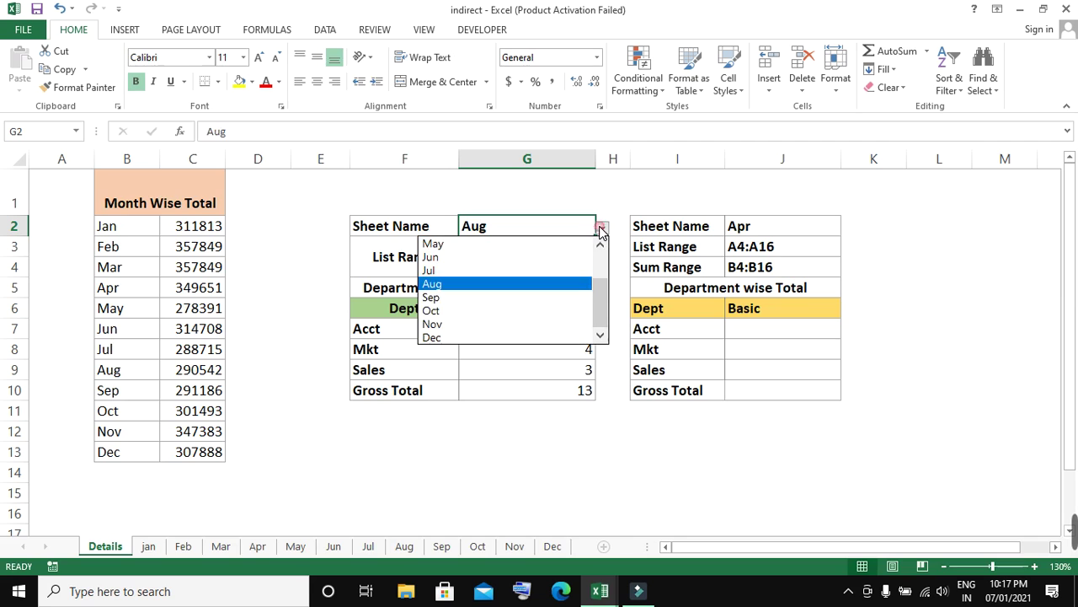
left_click(546, 299)
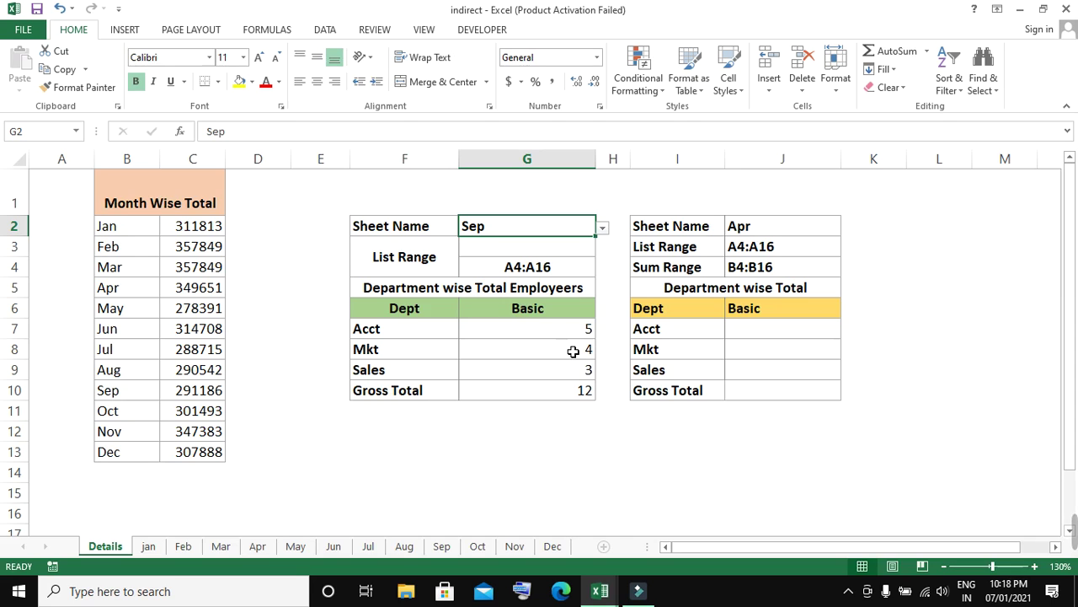
Start a SUMIF formula in J7 for the Acct department's basic total
left_click(785, 333)
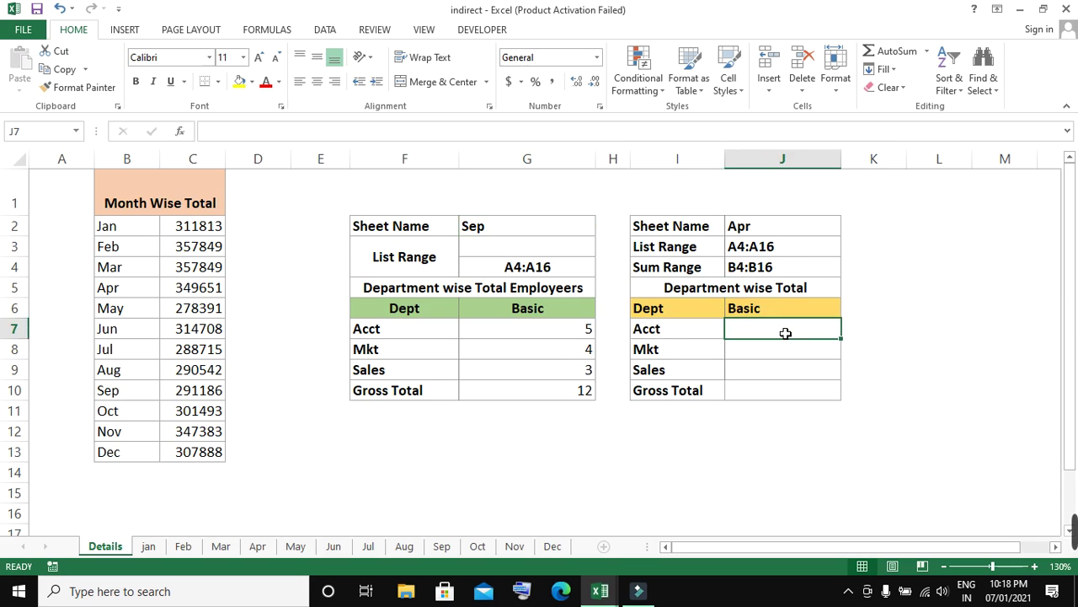
type("=")
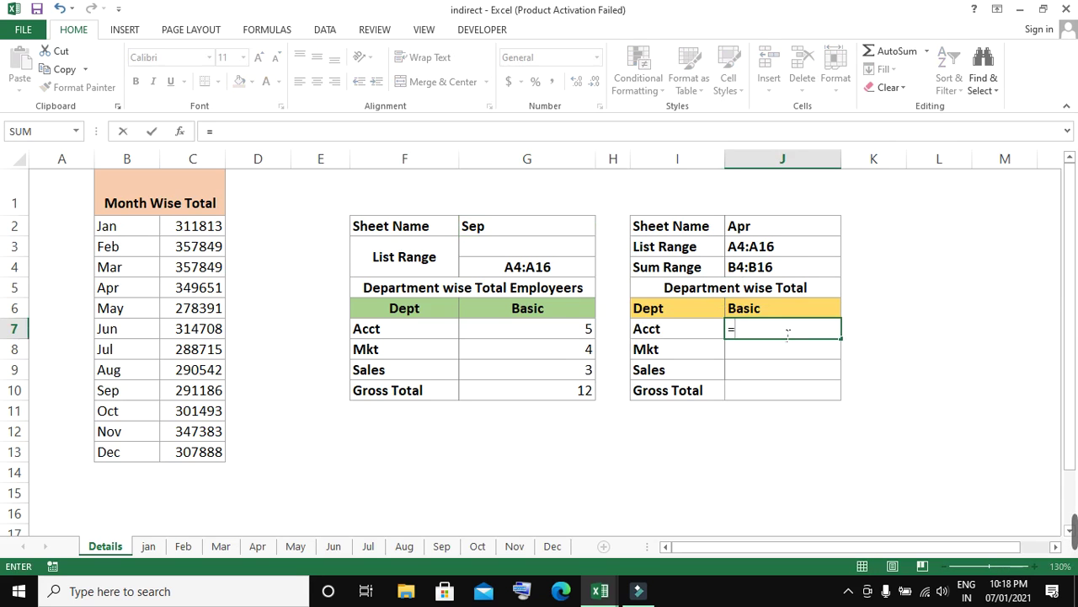
type("SUM")
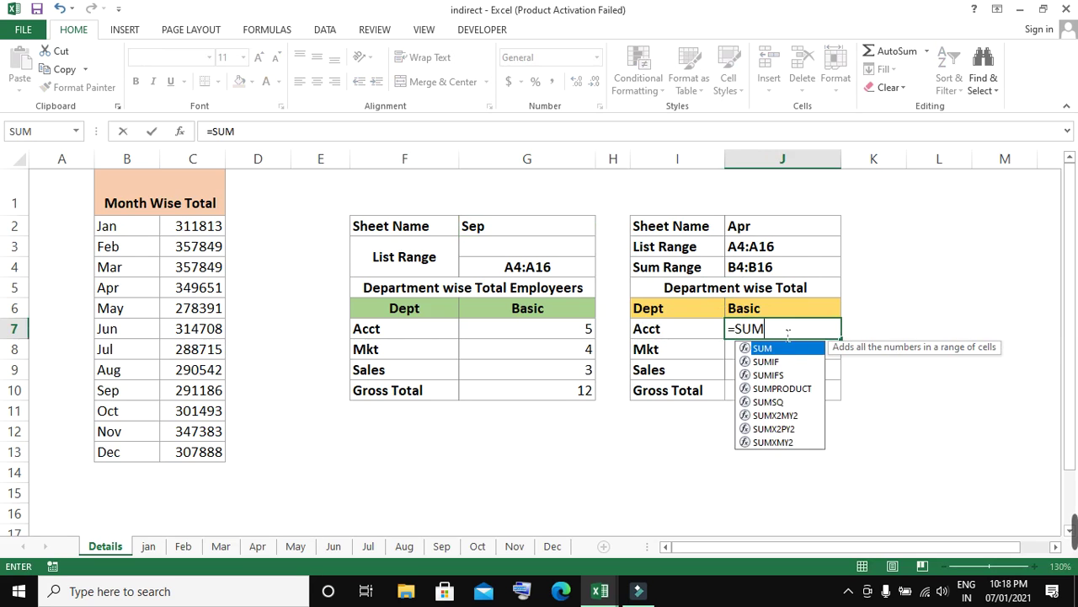
type("IF")
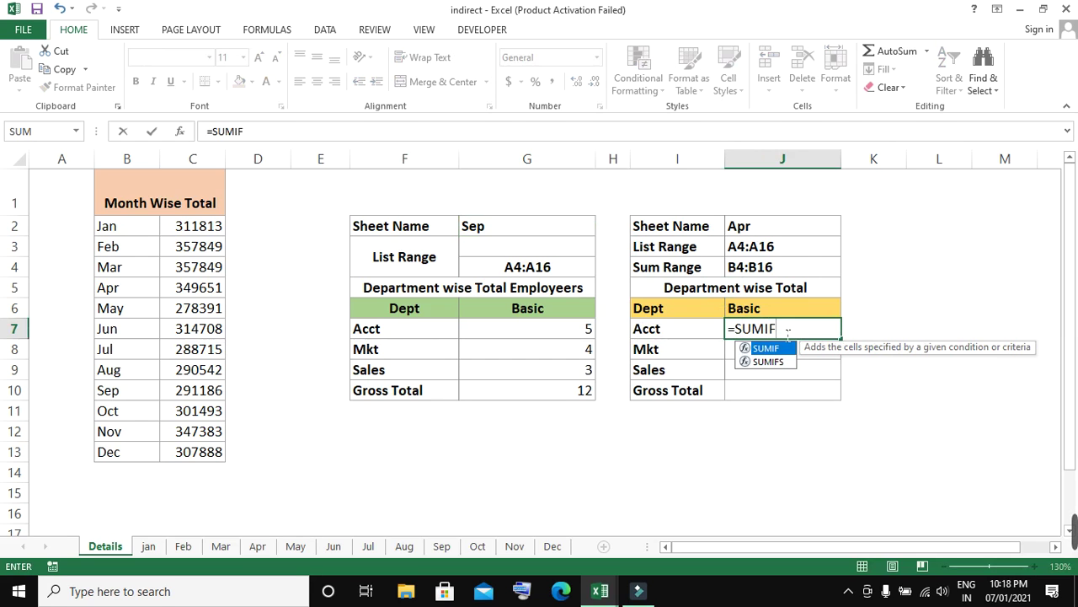
type("(")
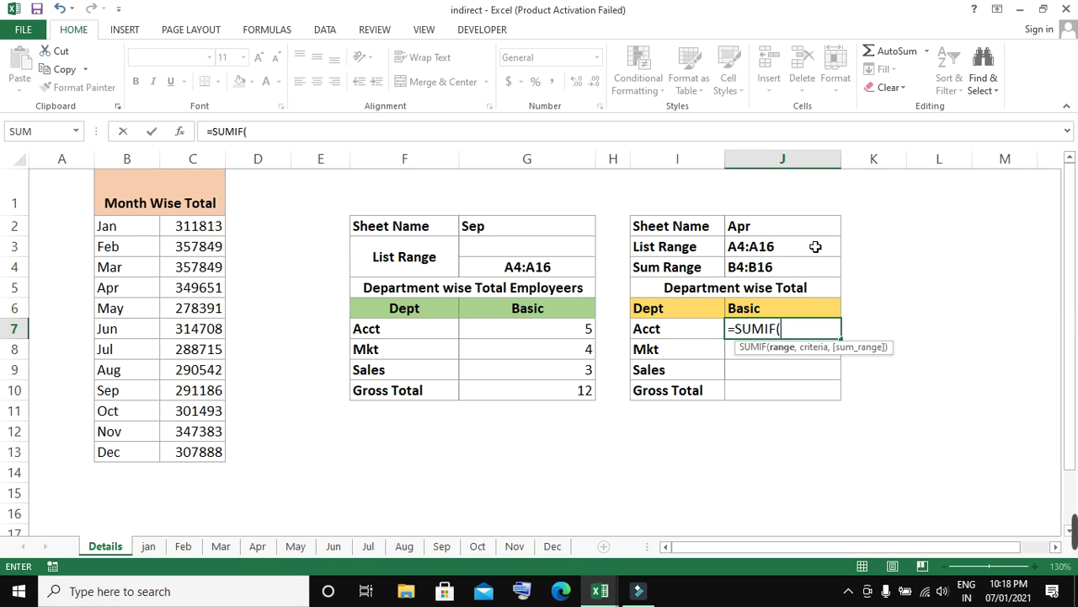
Build the SUMIF range as $J$2&"!"&$J$3 with locked cell references, and use I7 as the criterion
left_click(758, 228)
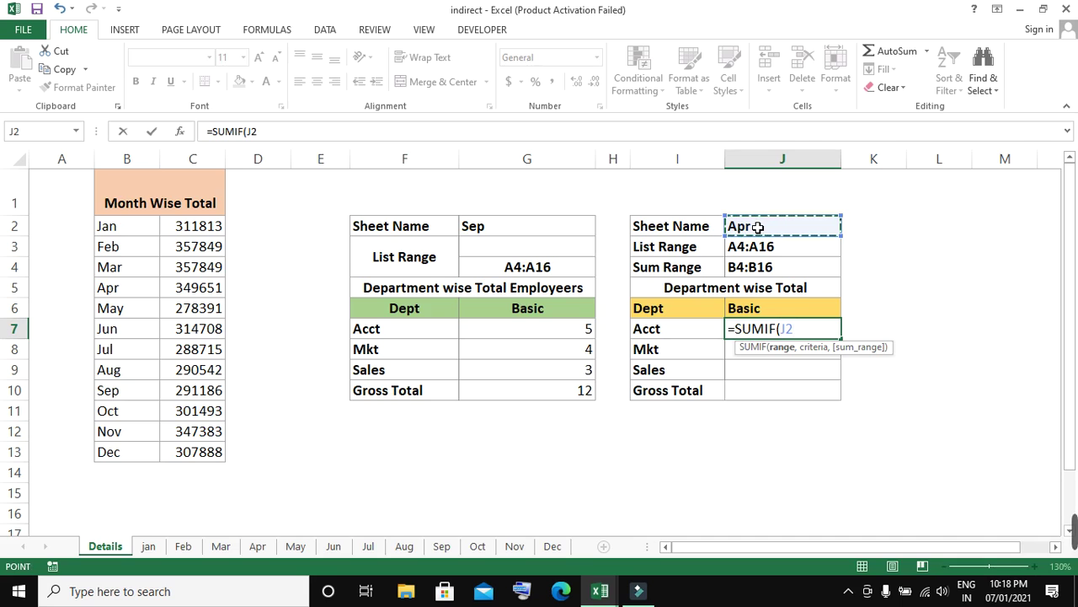
key("F4")
type("&")
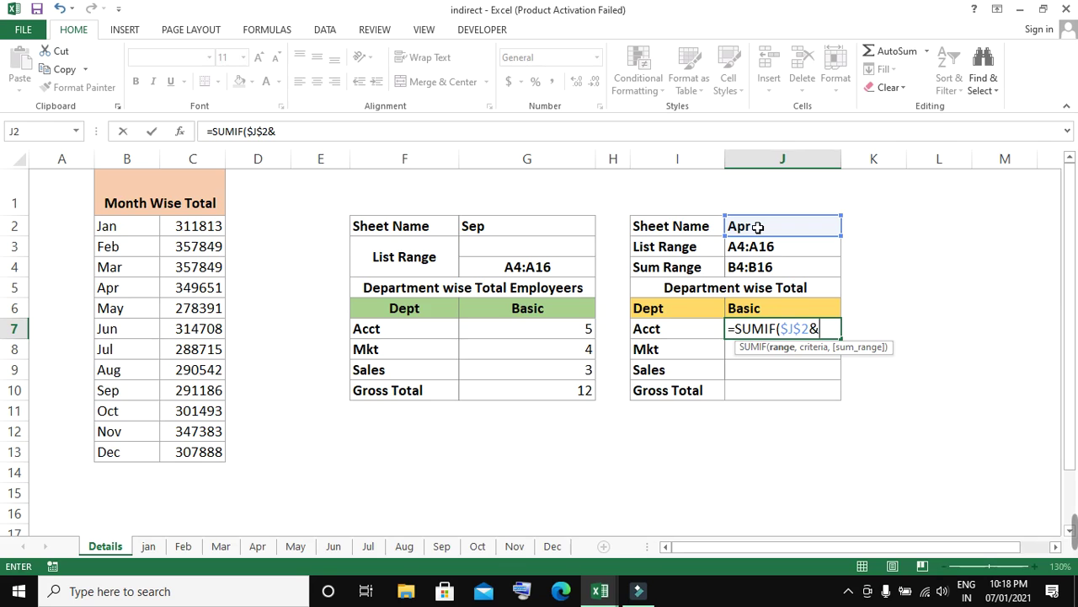
type("\"!\"&")
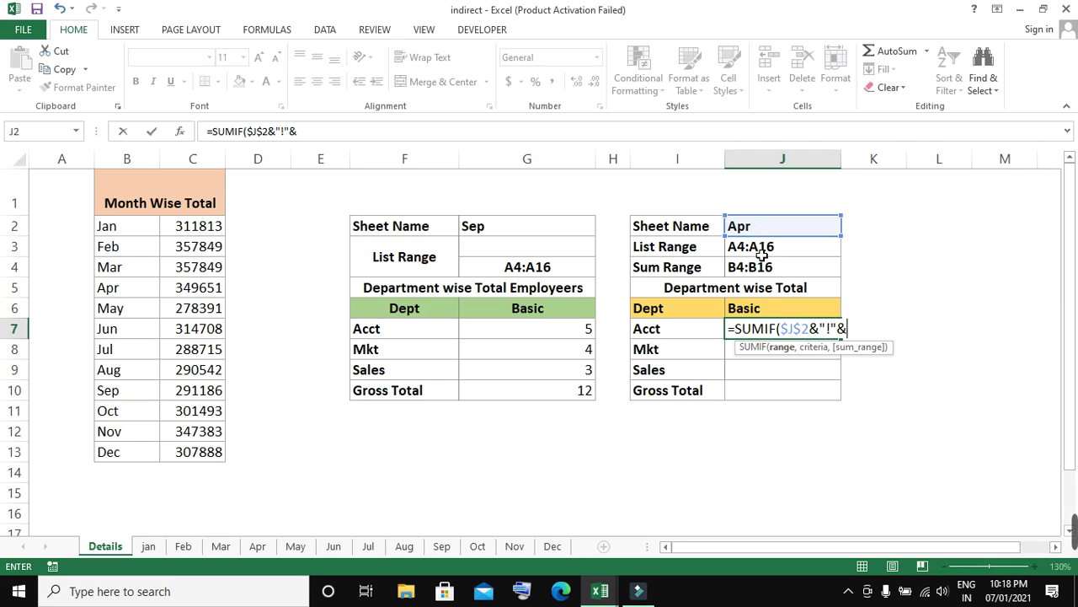
left_click(761, 255)
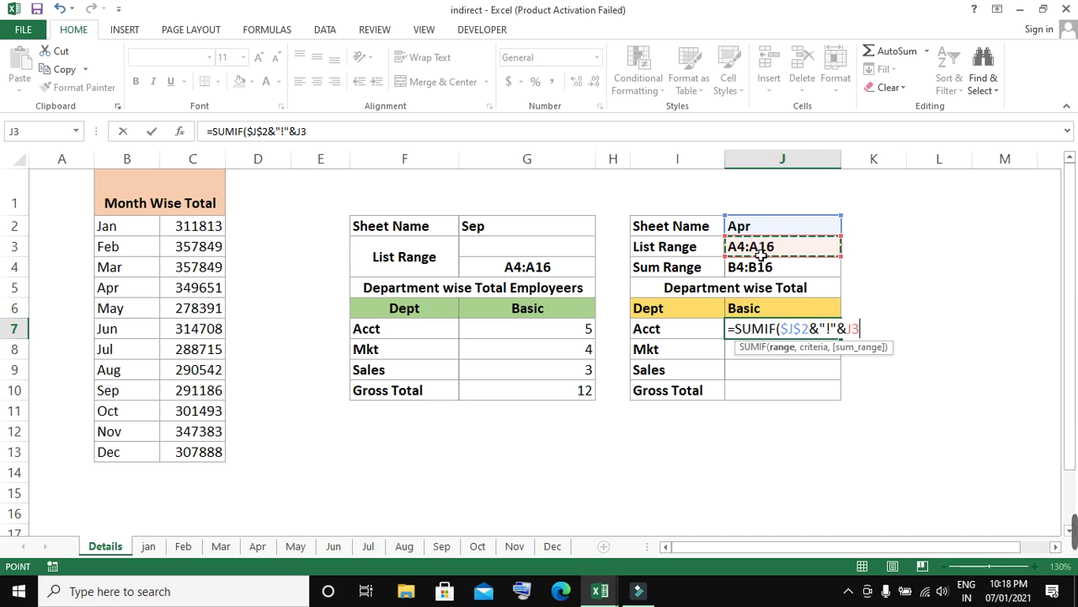
key("F4")
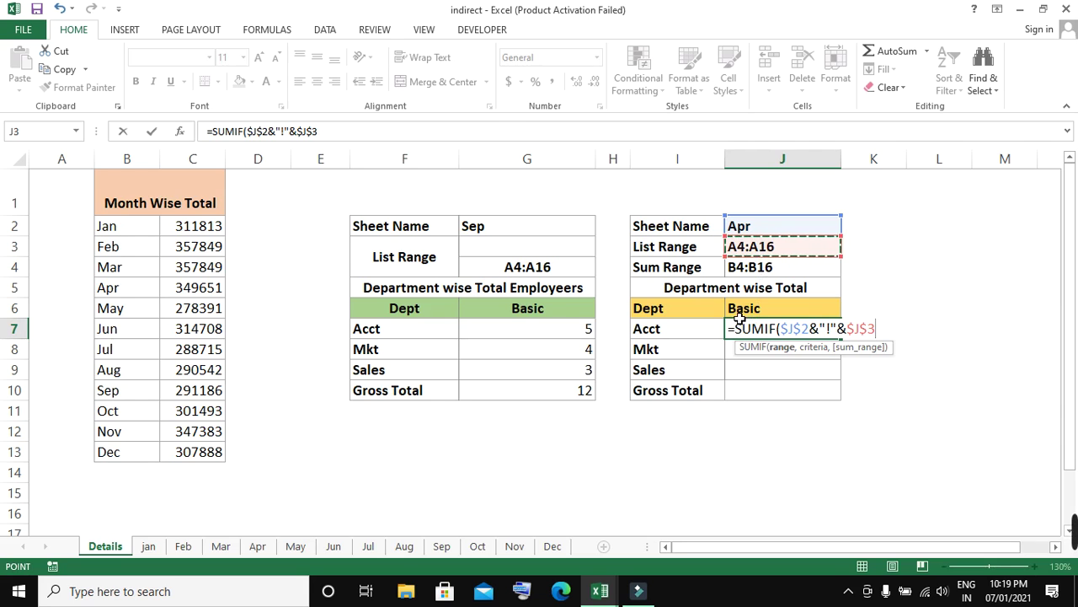
type(",")
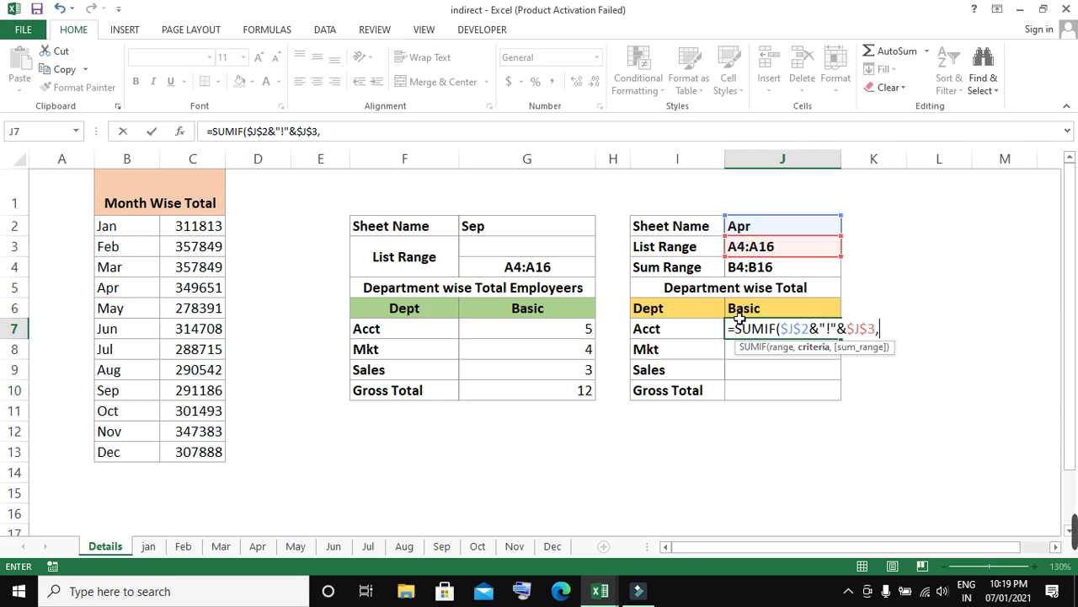
left_click(700, 332)
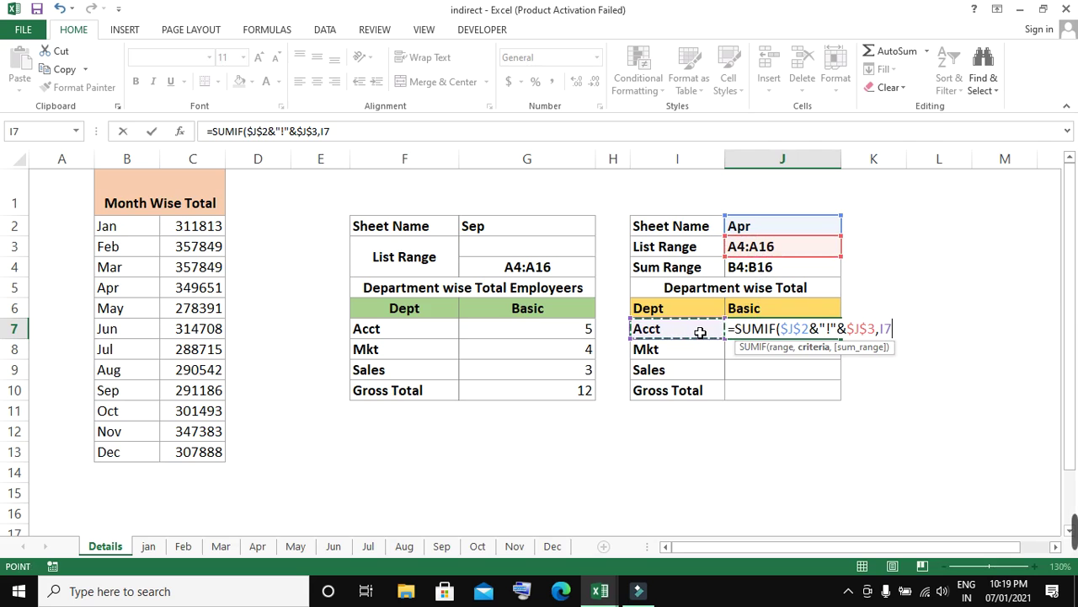
type(",")
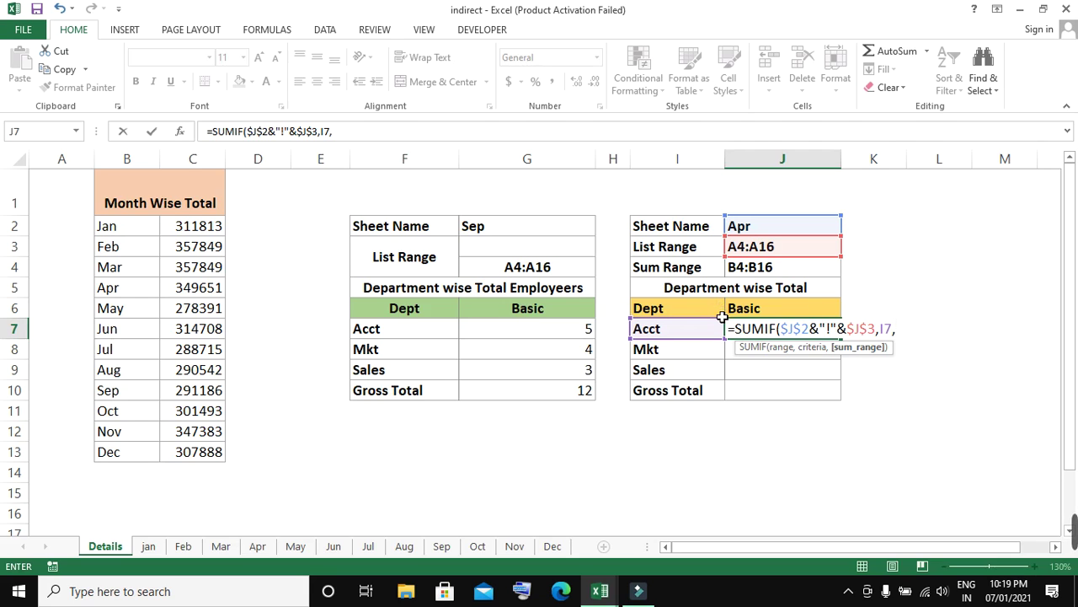
Add J2&"!&$J$4 as the sum range with the Sum Range cell locked, and try to enter the formula
left_click(761, 230)
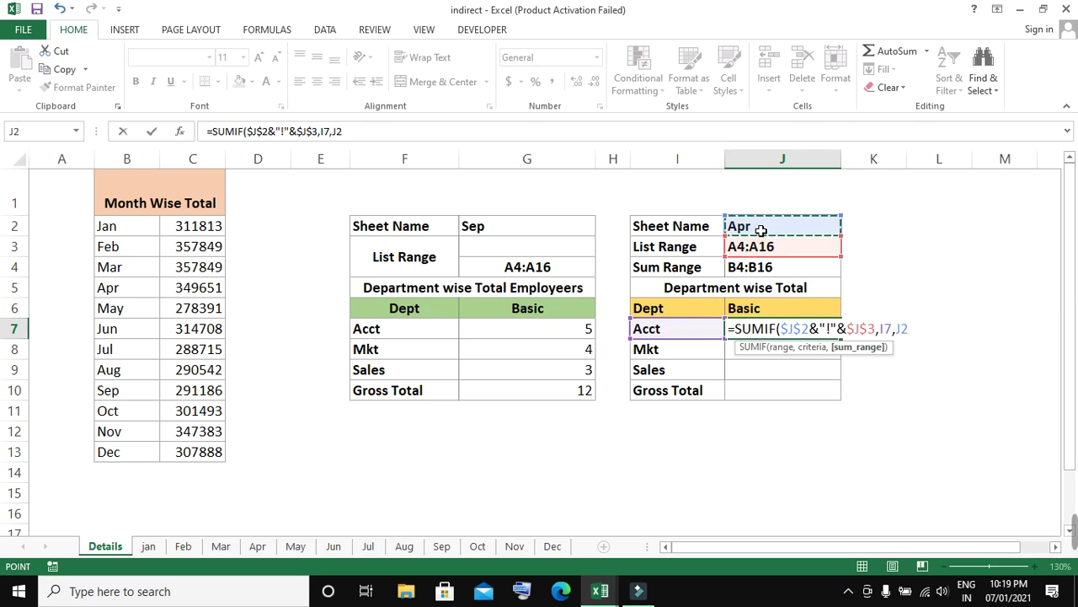
type("&")
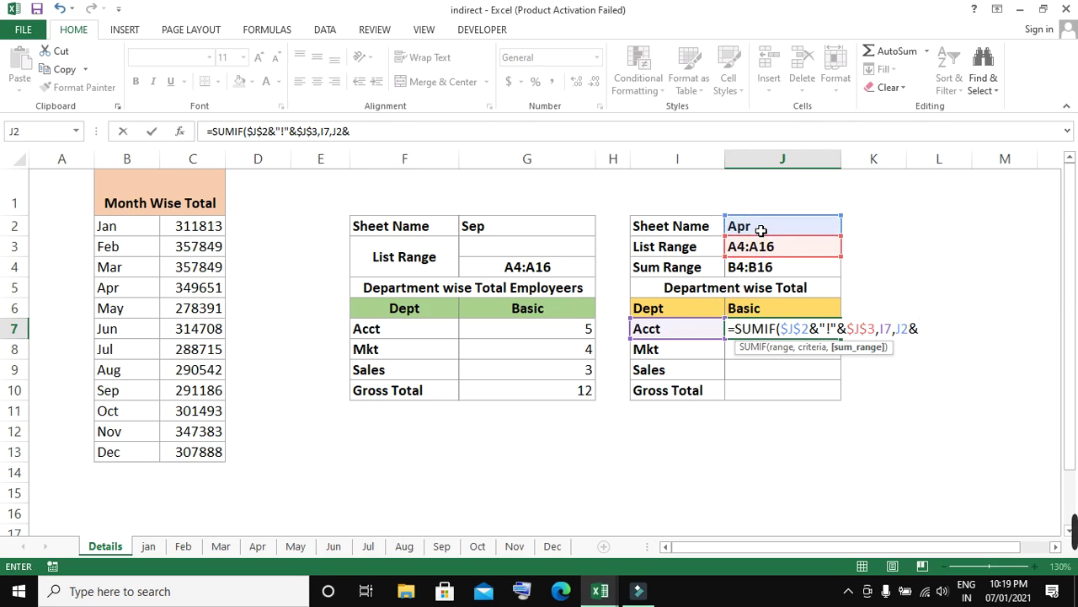
type("\"!&")
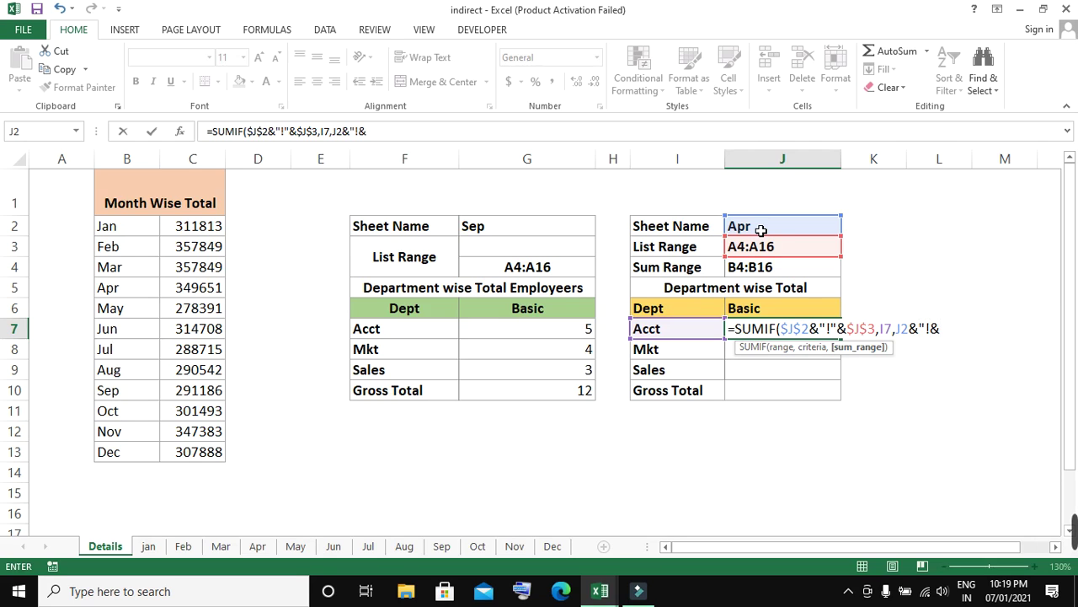
left_click(763, 276)
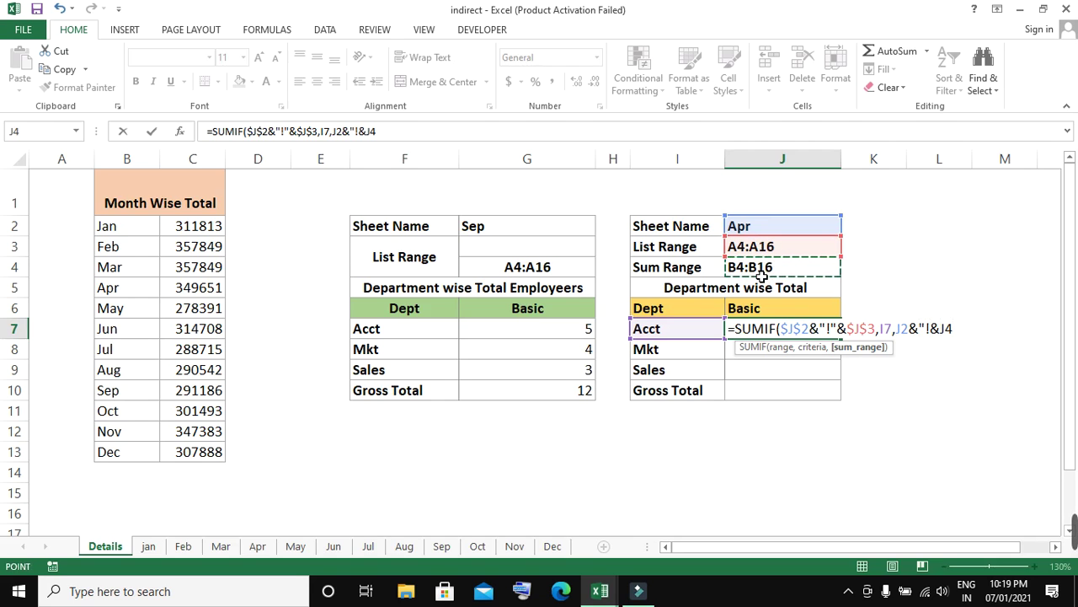
key("F4")
type(")")
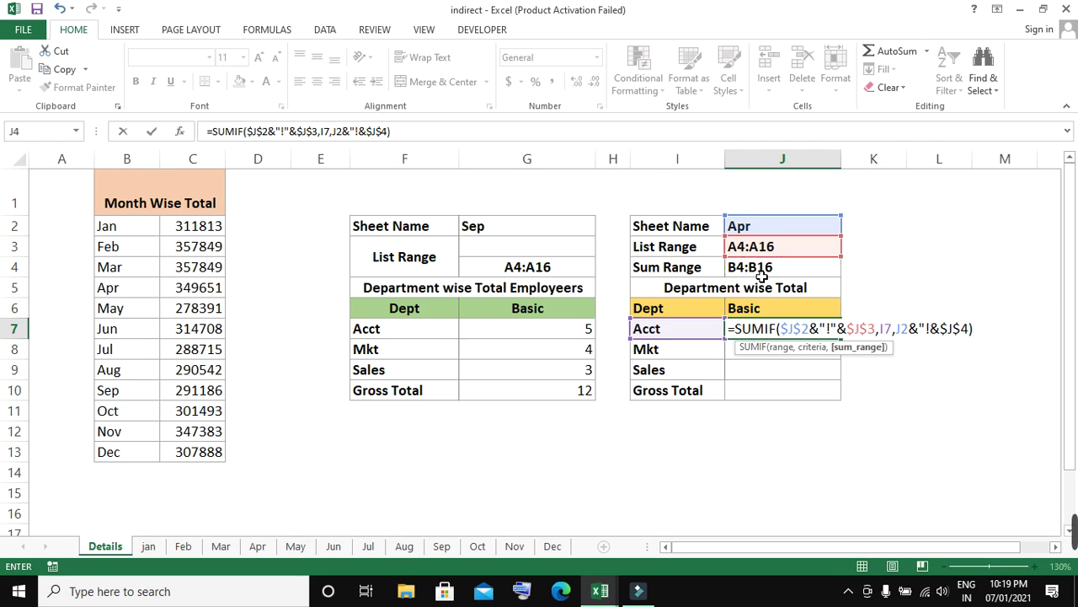
key("Return")
key("Return")
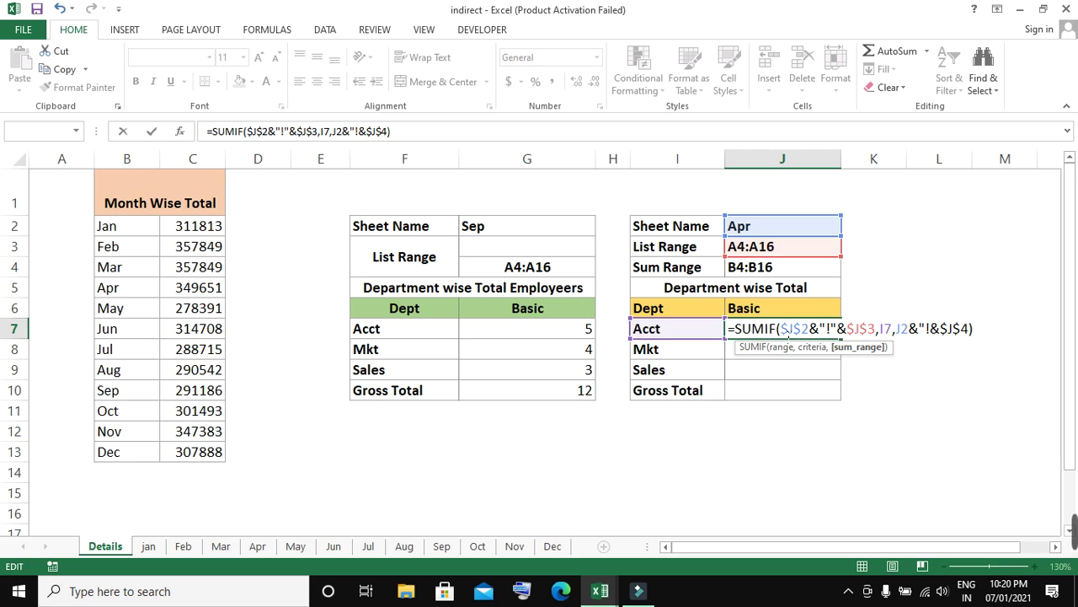
Wrap the J7 formula's range argument $J$2&"!"&$J$3 in an INDIRECT function
left_click(783, 330)
type("IND")
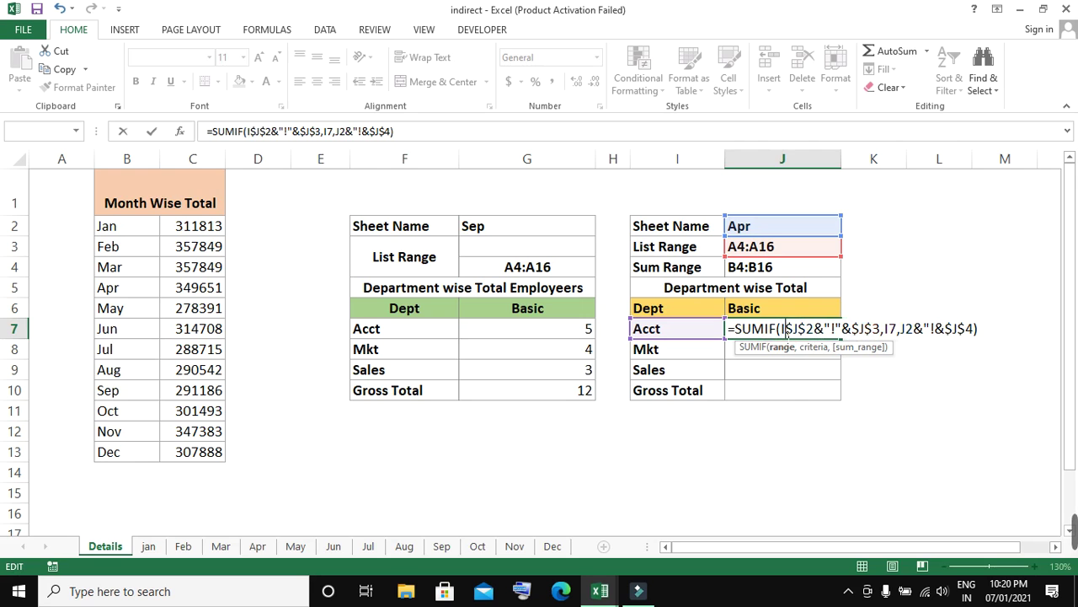
type("IRE")
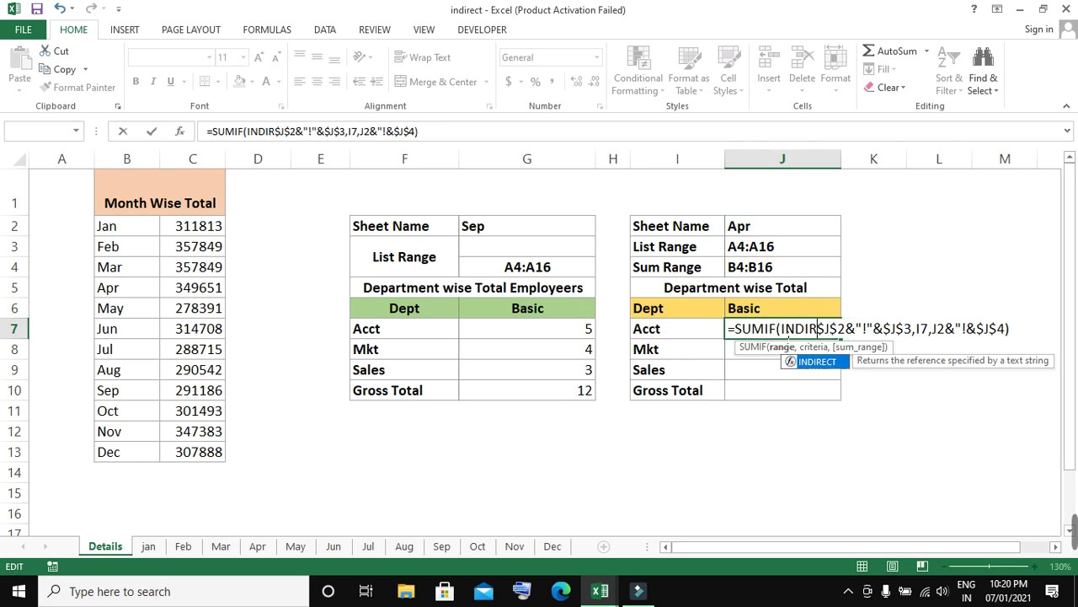
key("Tab")
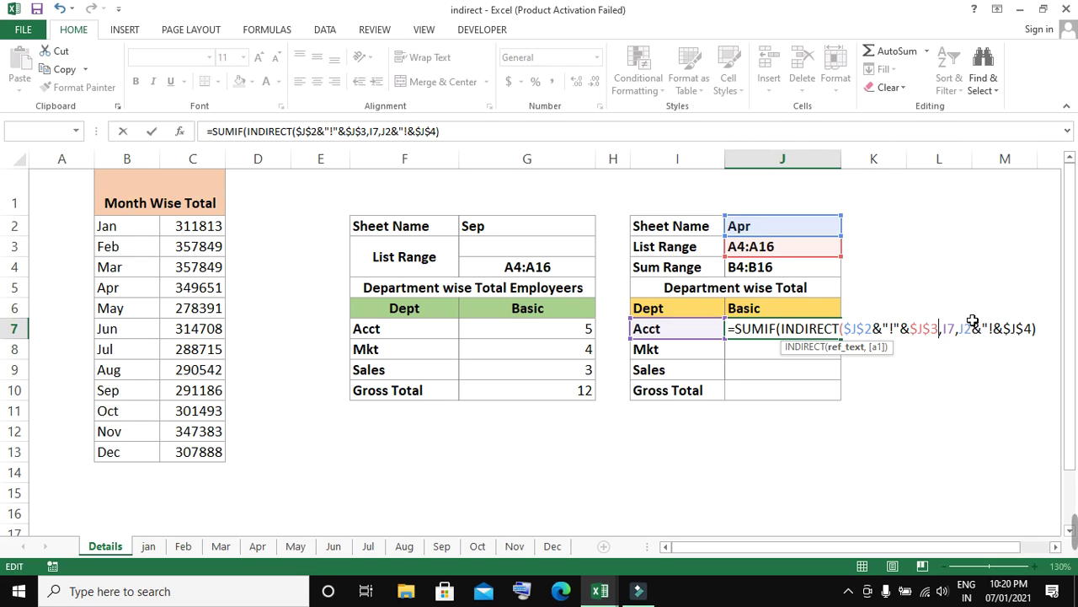
type(")")
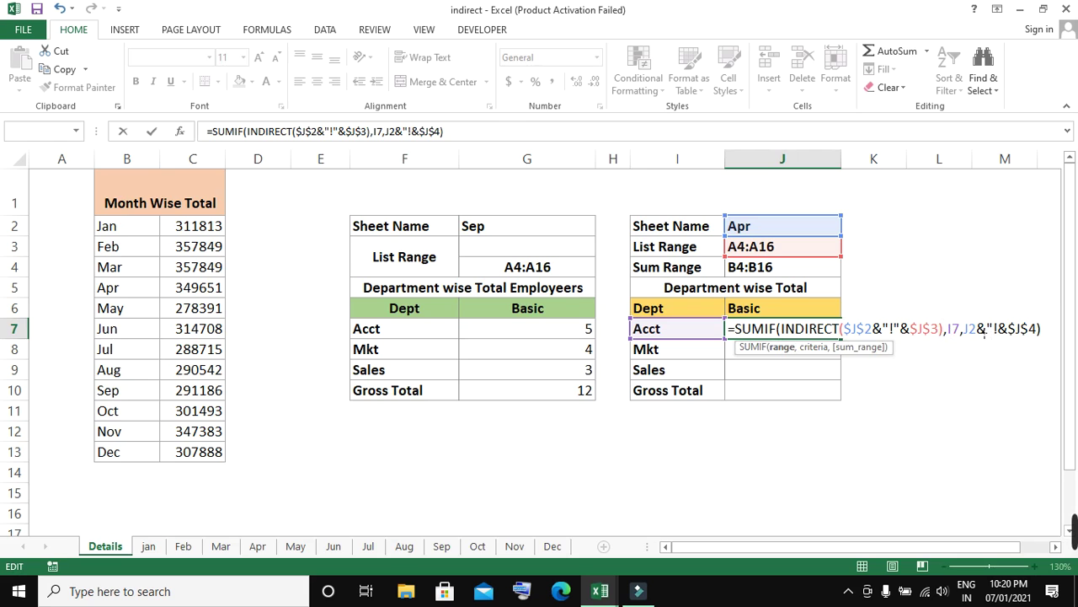
Wrap the sum range argument in INDIRECT as well, add its closing parenthesis, and try to enter the formula
left_click(965, 328)
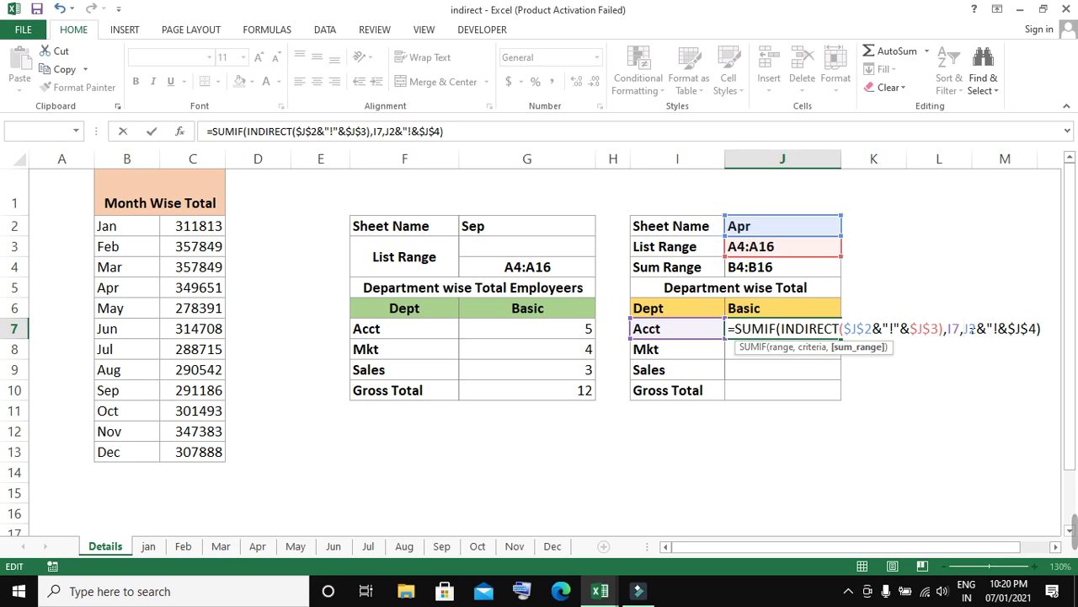
type("INDI")
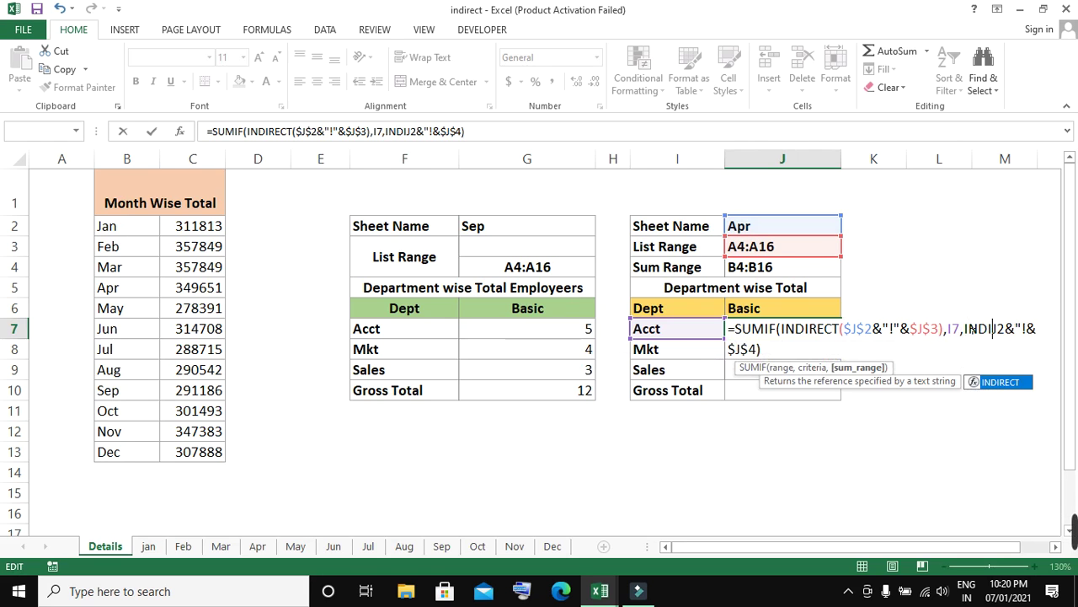
key("Tab")
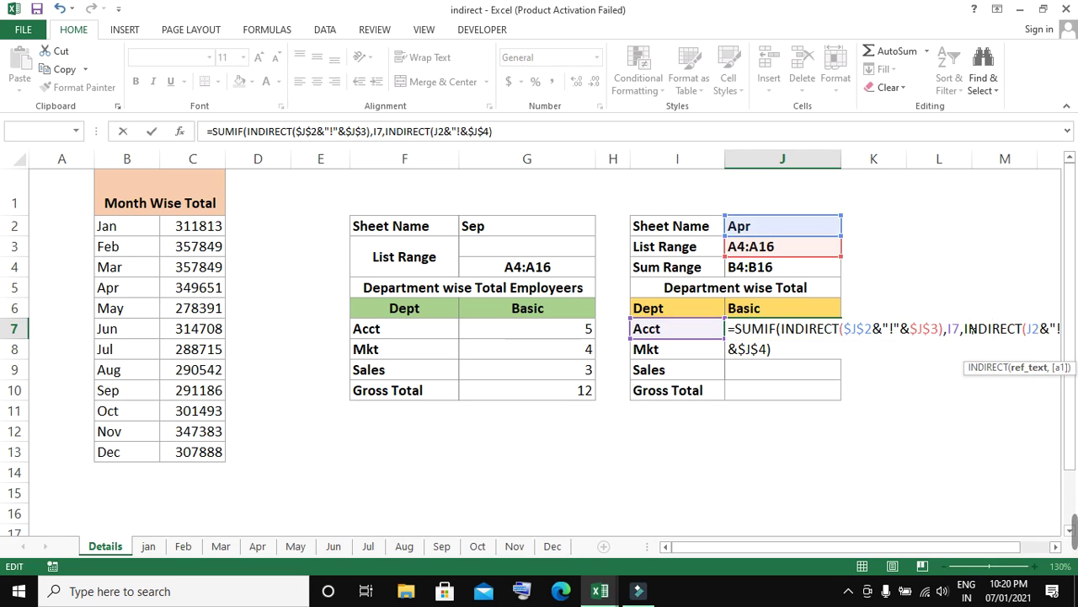
left_click(500, 138)
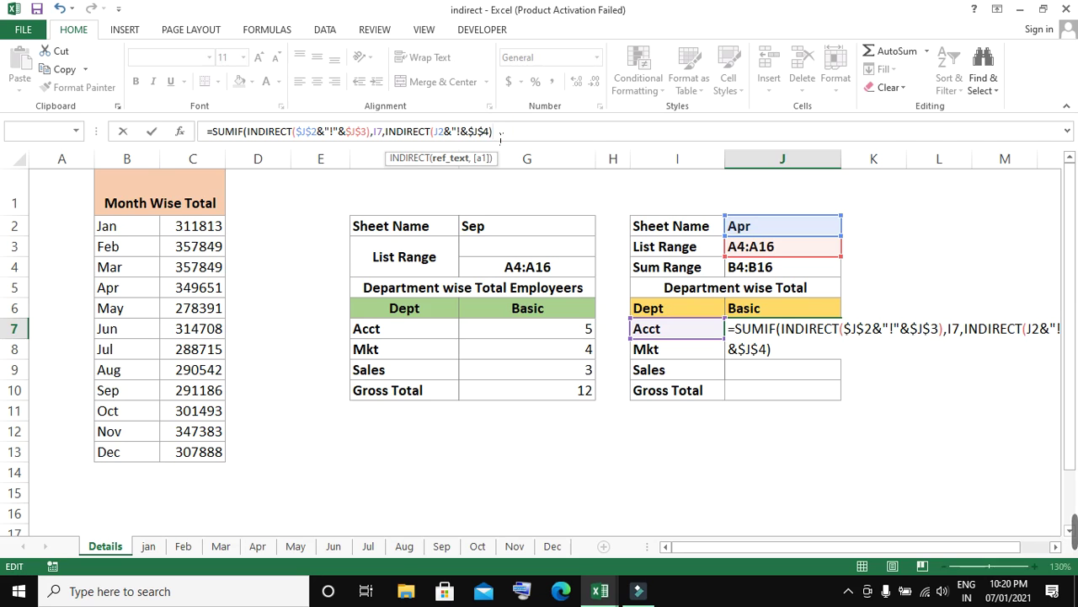
type(")")
key("Return")
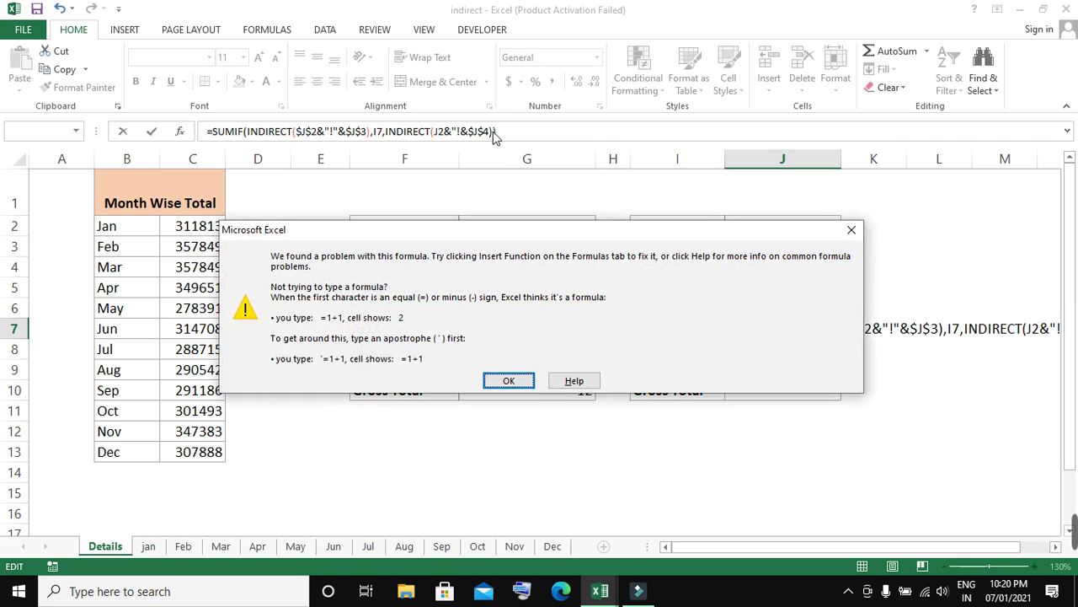
key("Return")
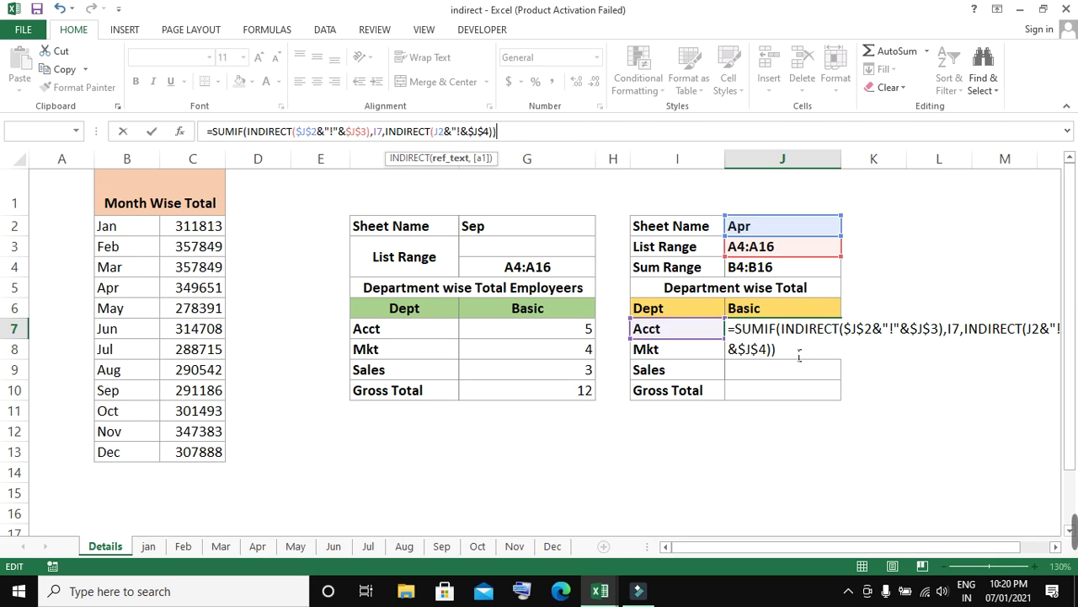
Add the missing closing quotation mark after the exclamation mark in the second INDIRECT and enter the formula
left_click(470, 139)
type("\"")
key("Return")
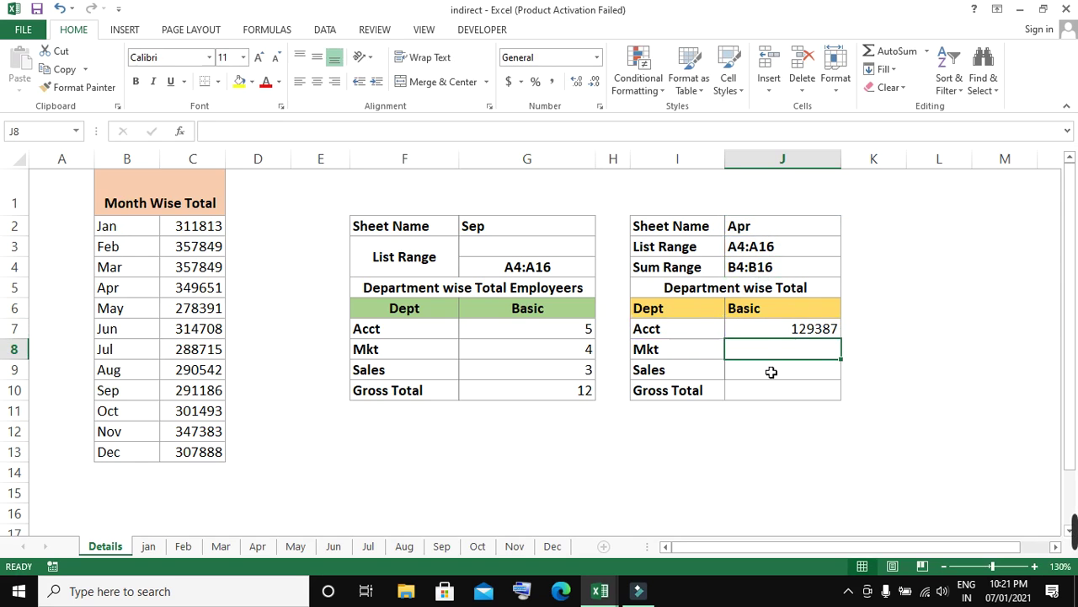
Change the department-wise total table's Sheet Name in J2 to Sep and check the Acct total in J7
left_click(798, 331)
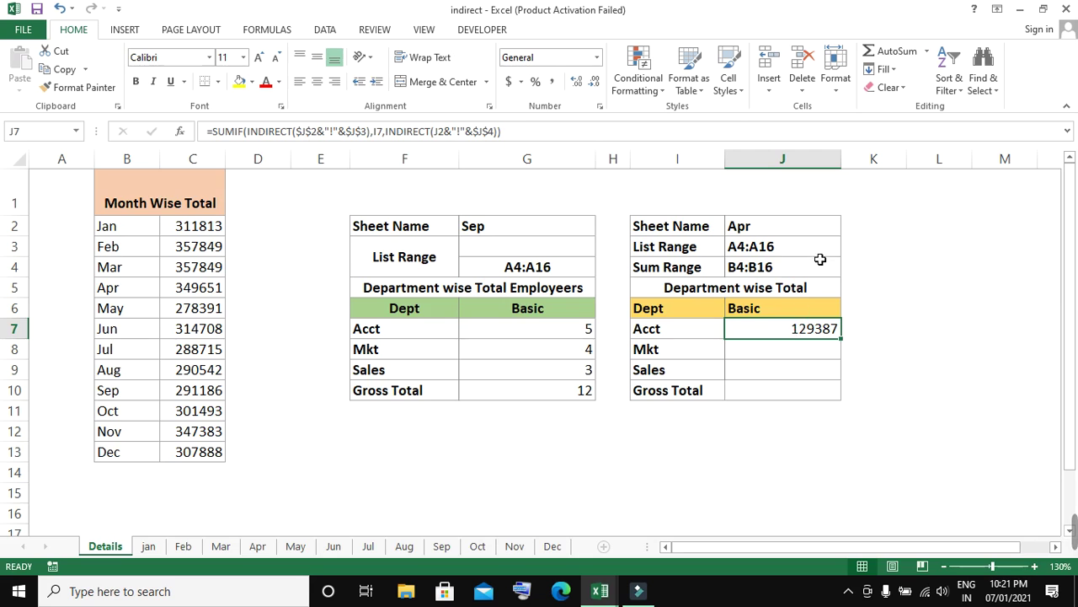
left_click(830, 229)
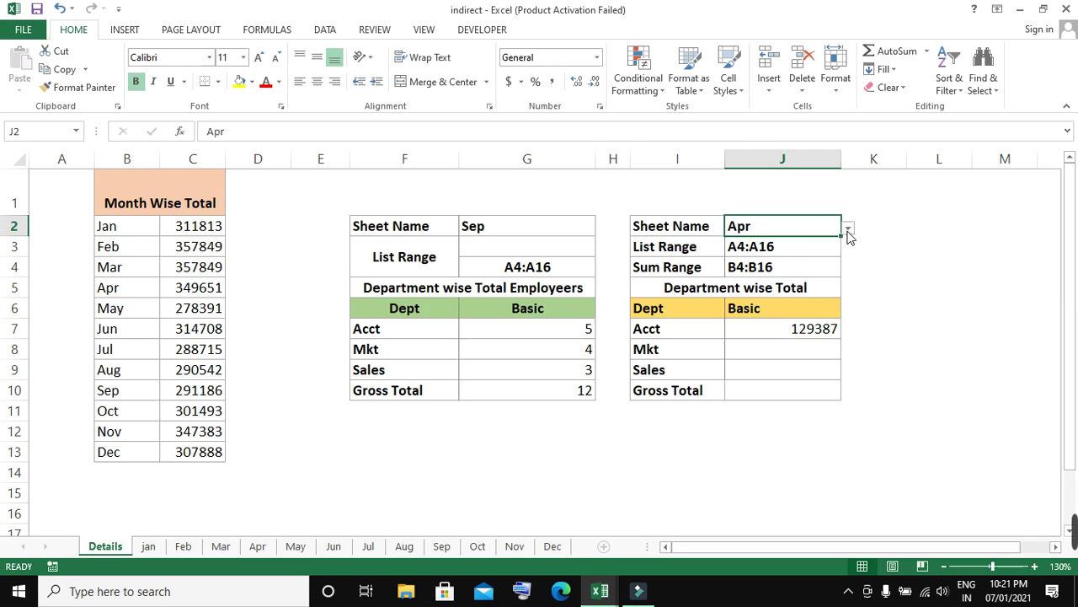
left_click(849, 229)
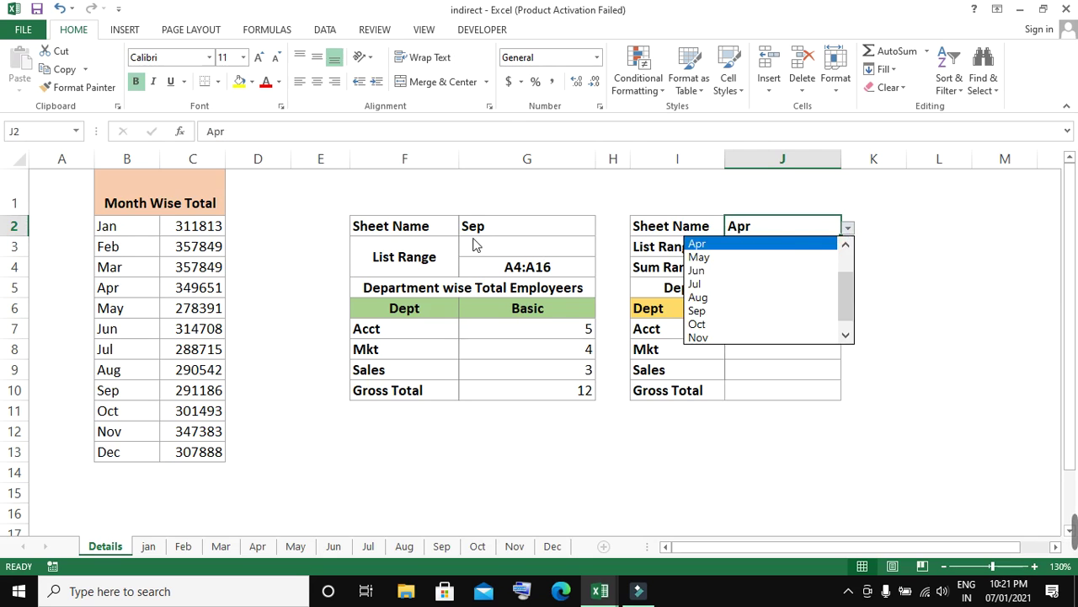
left_click(761, 310)
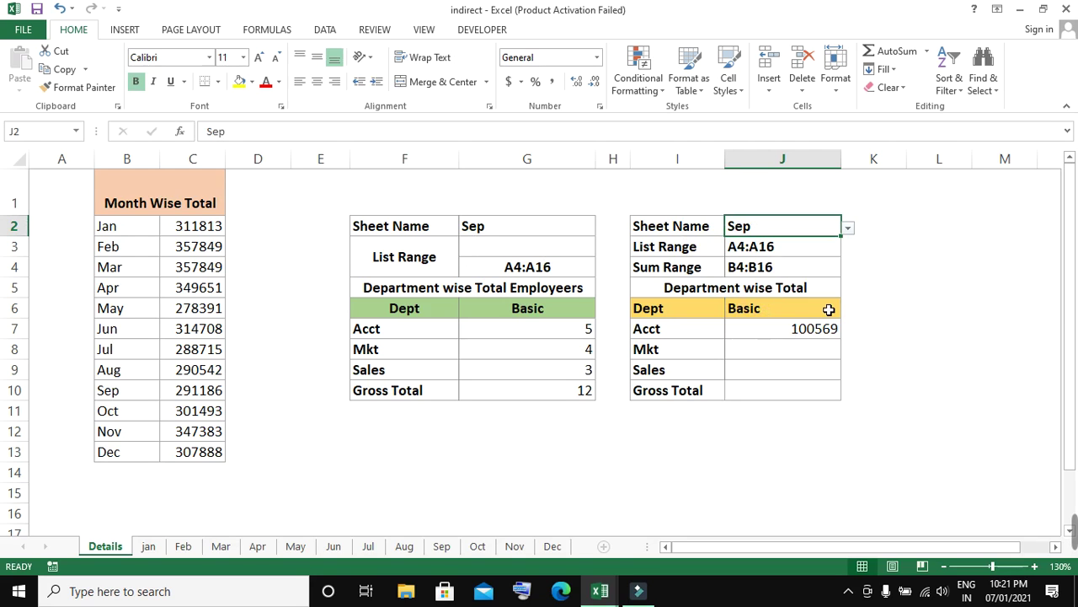
left_click(824, 334)
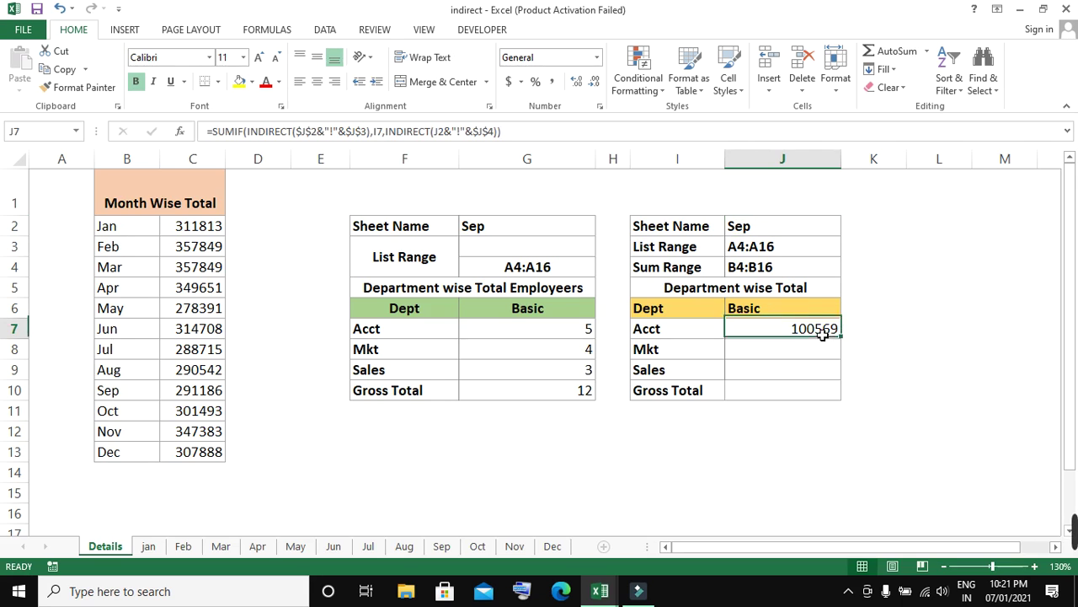
Fill the Acct total formula from J7 down to J9 and inspect the cell references in J8's formula
left_click_drag(846, 348, 843, 389)
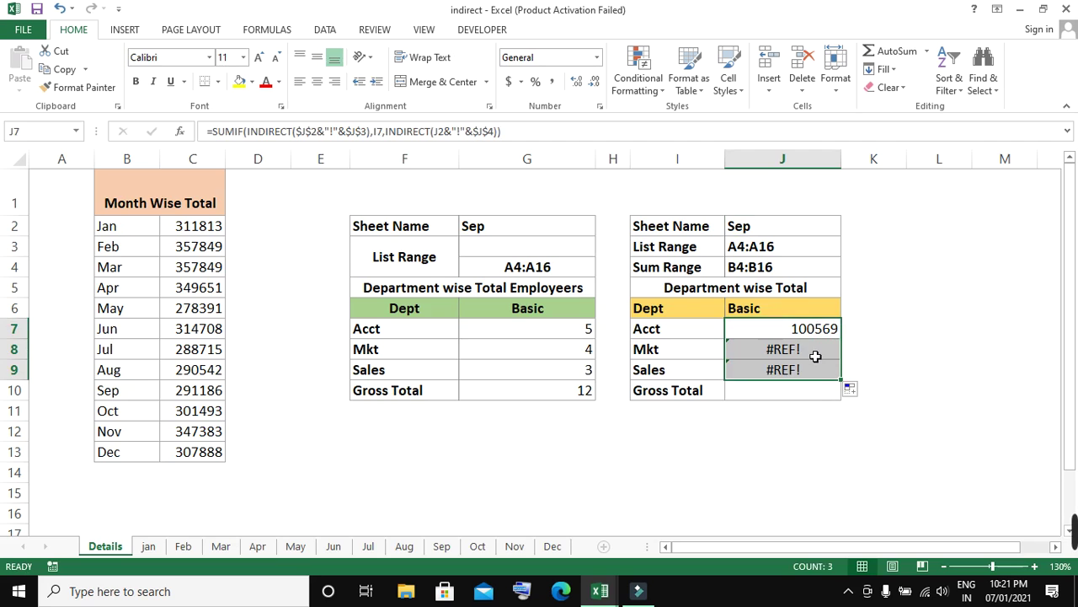
left_click(815, 357)
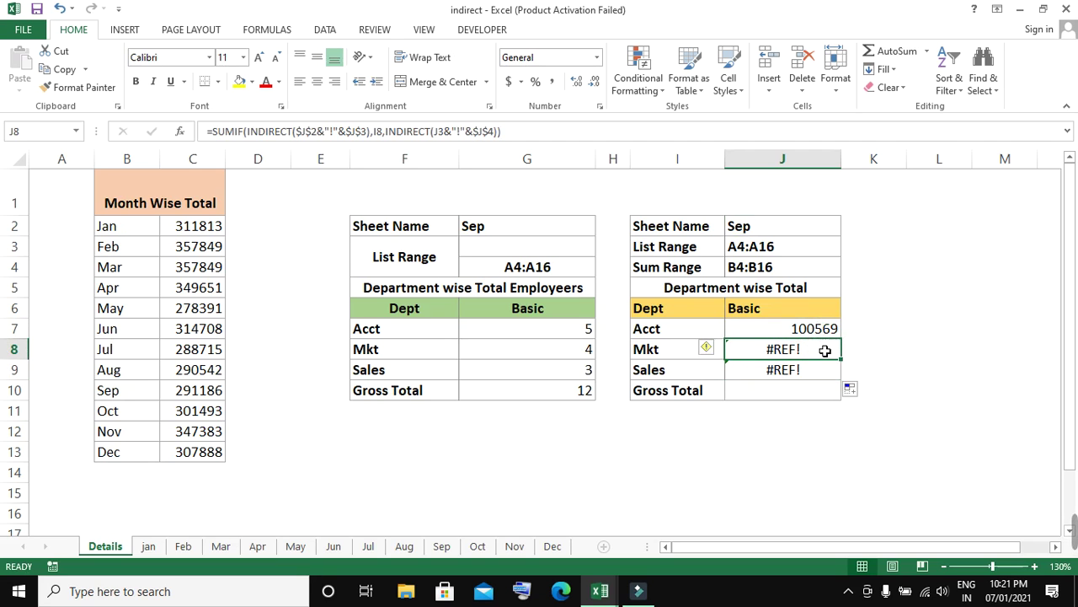
double_click(818, 357)
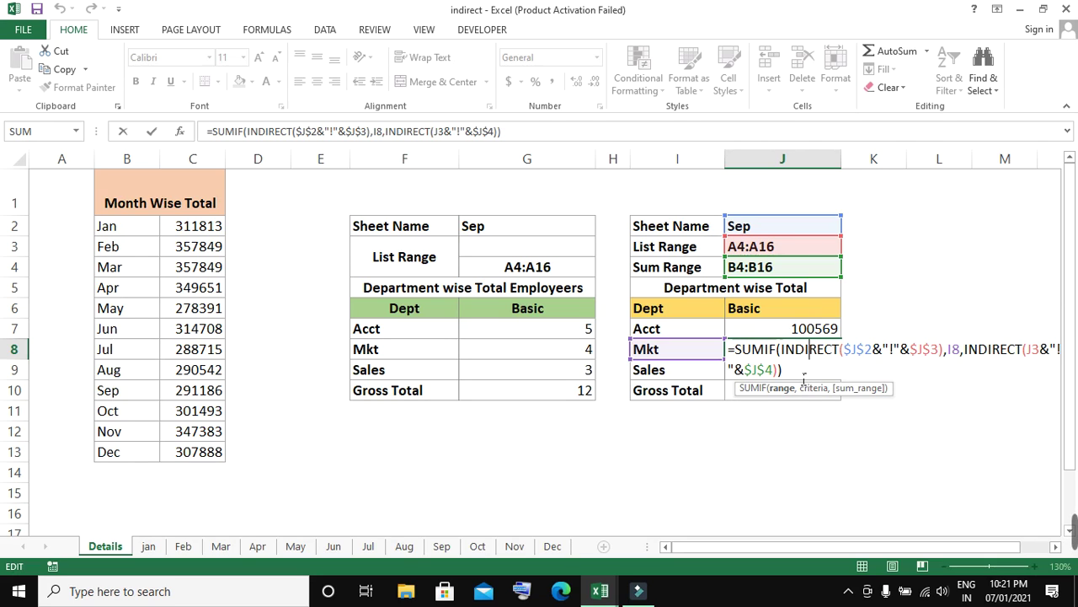
key("Return")
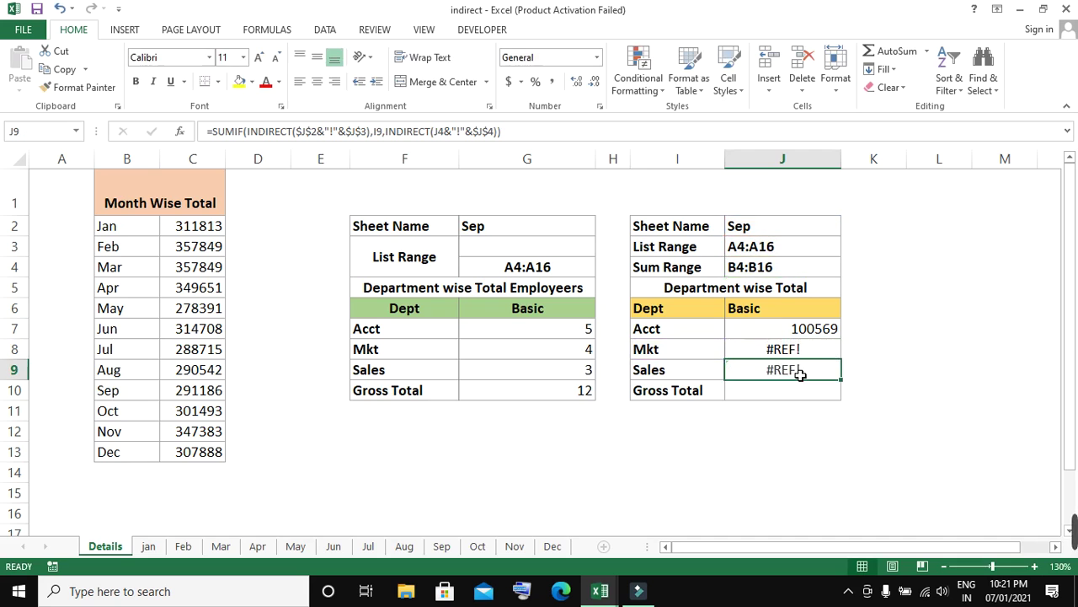
Change the department-wise total table's Sheet Name in J2 to Feb
left_click(809, 228)
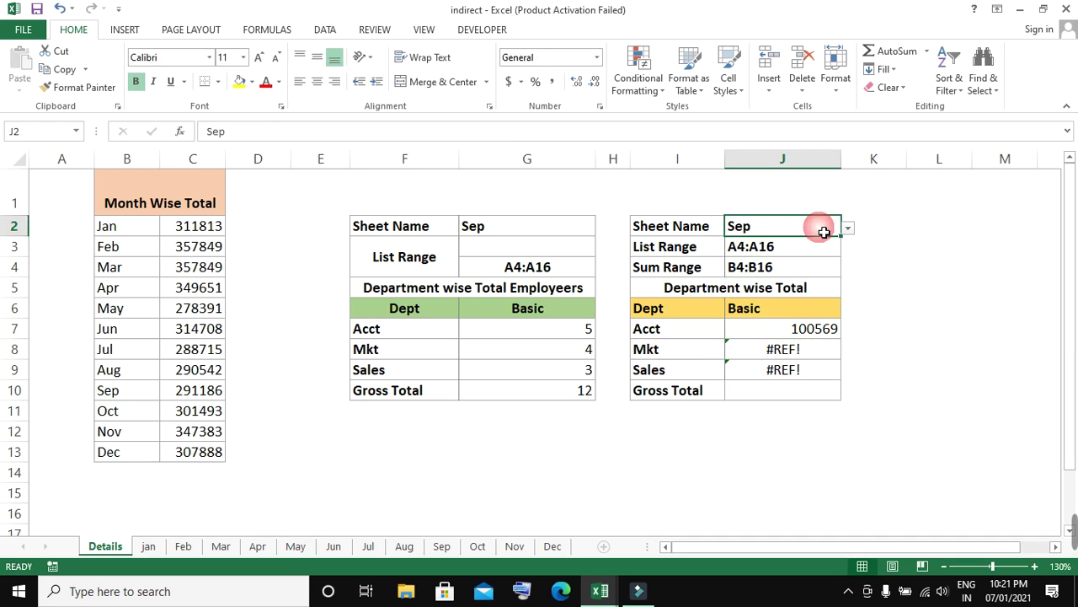
left_click(848, 227)
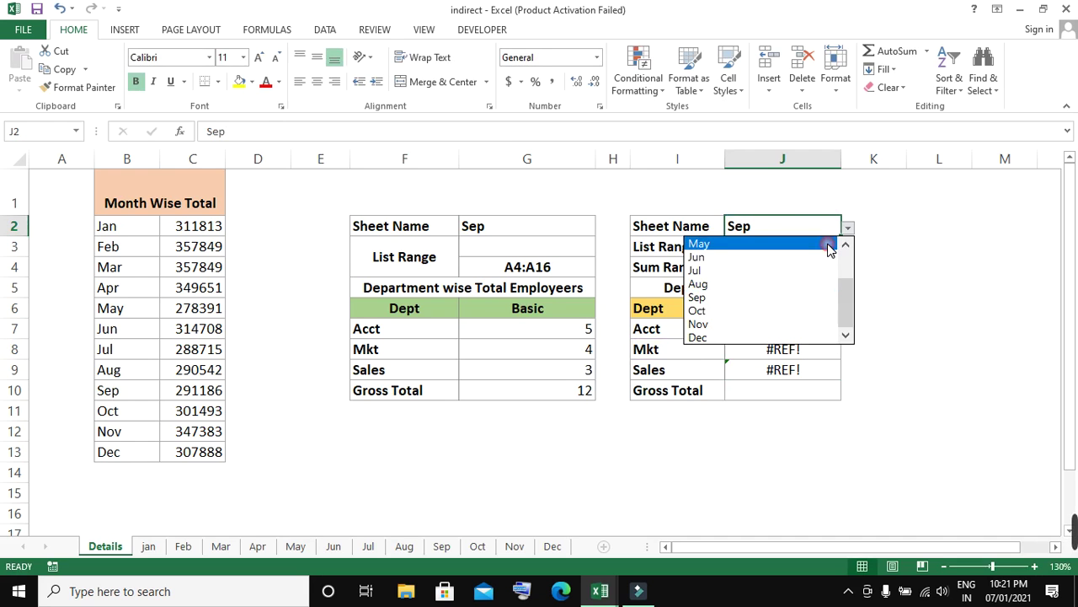
left_click(830, 245)
left_click(848, 228)
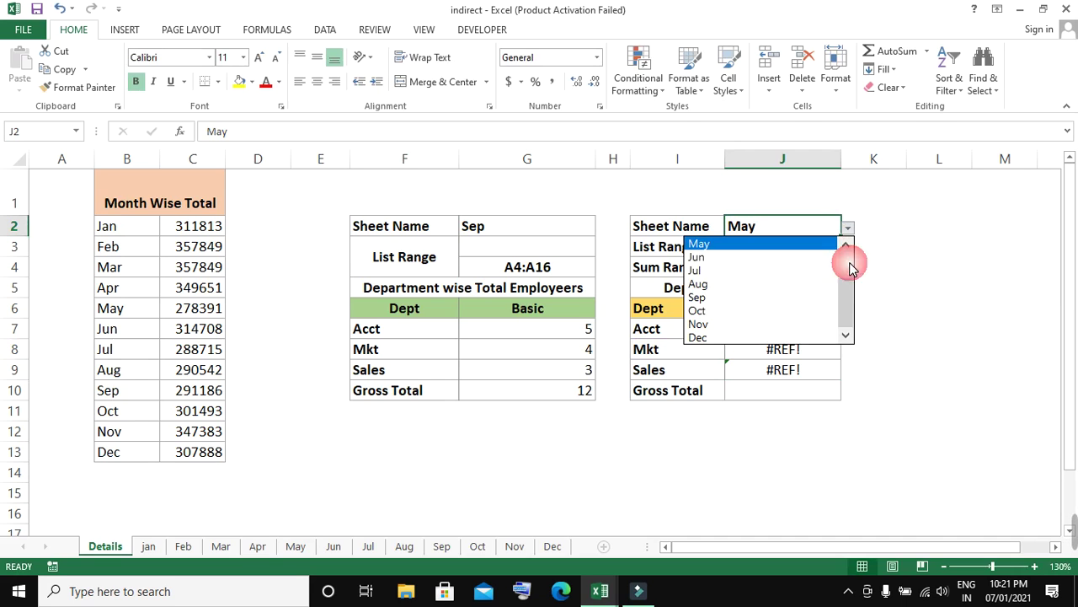
left_click_drag(846, 296, 845, 257)
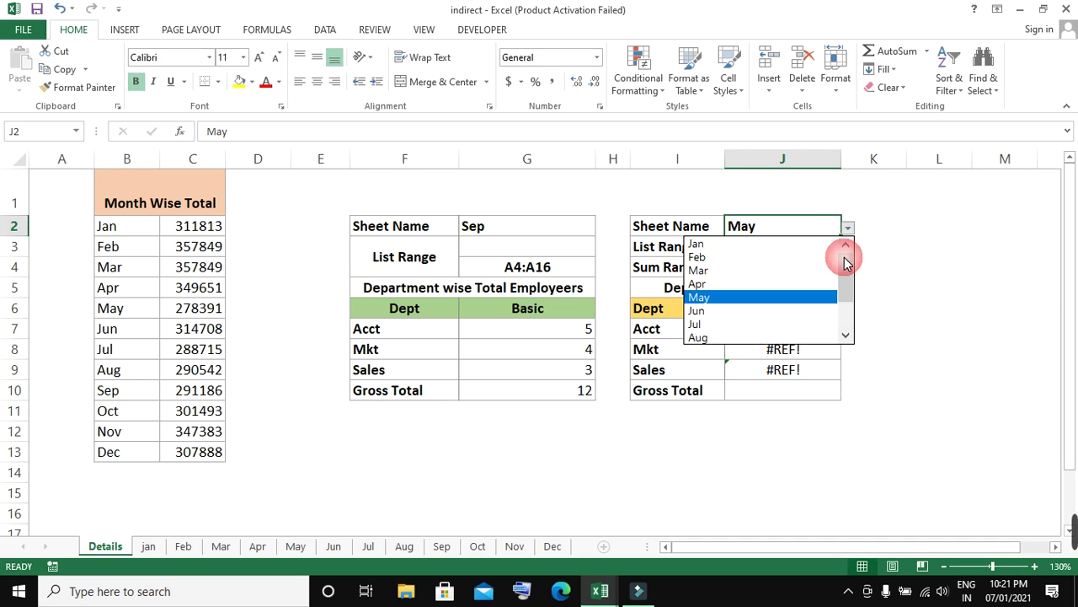
left_click(784, 258)
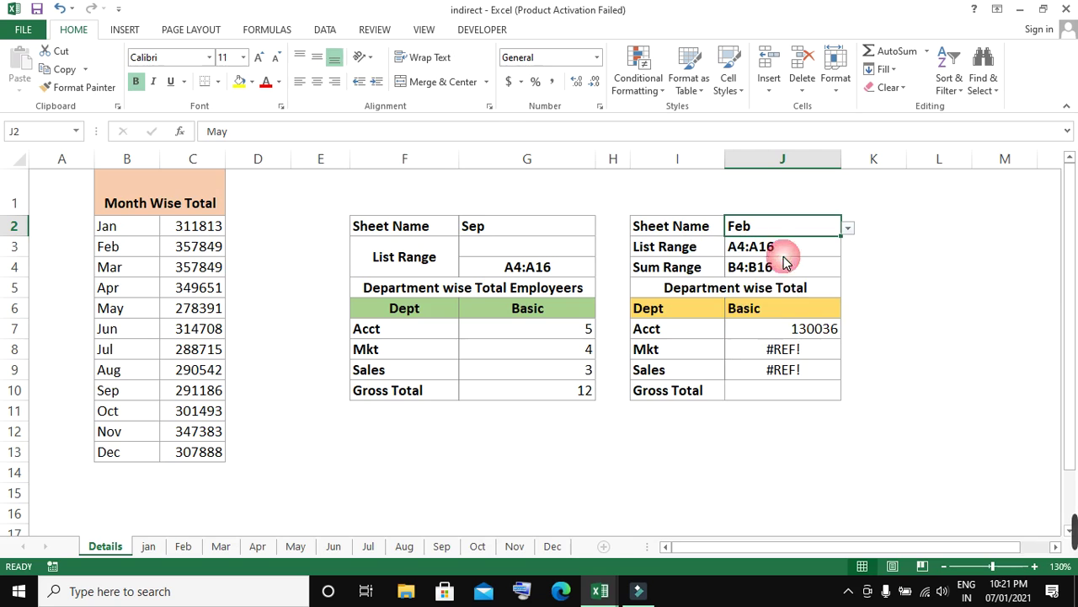
Make the J2 reference in J7's second INDIRECT absolute as $J$2 and fill the formula down to J9
left_click(830, 334)
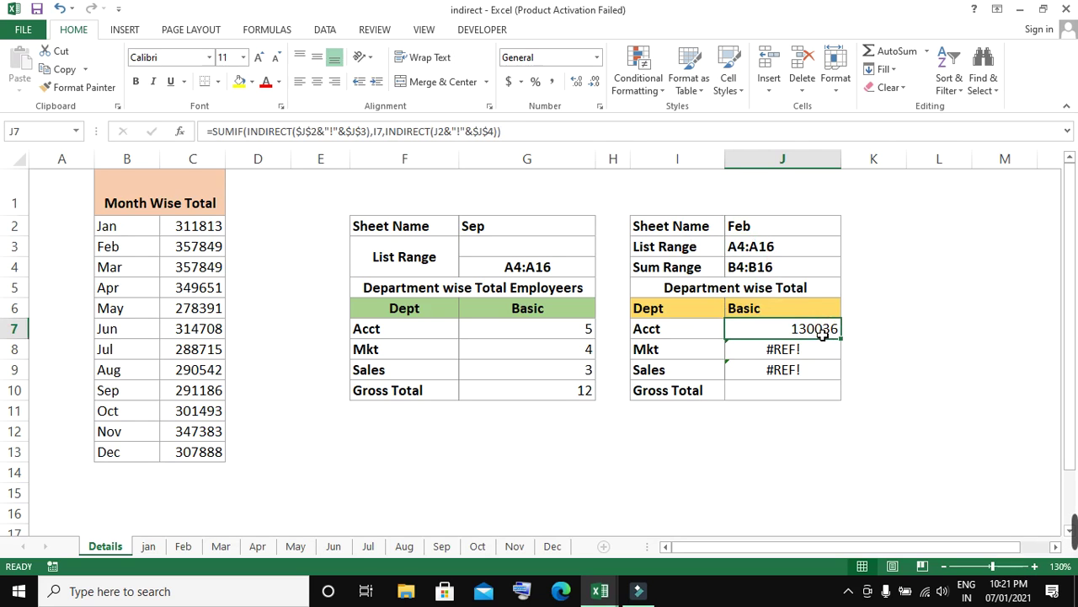
left_click(447, 137)
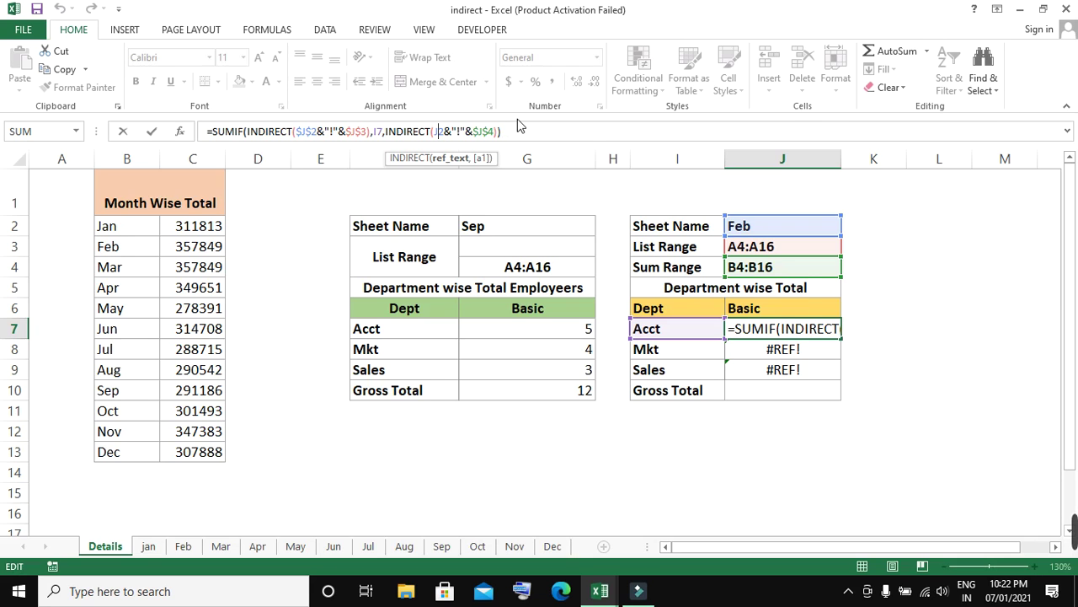
key("F4")
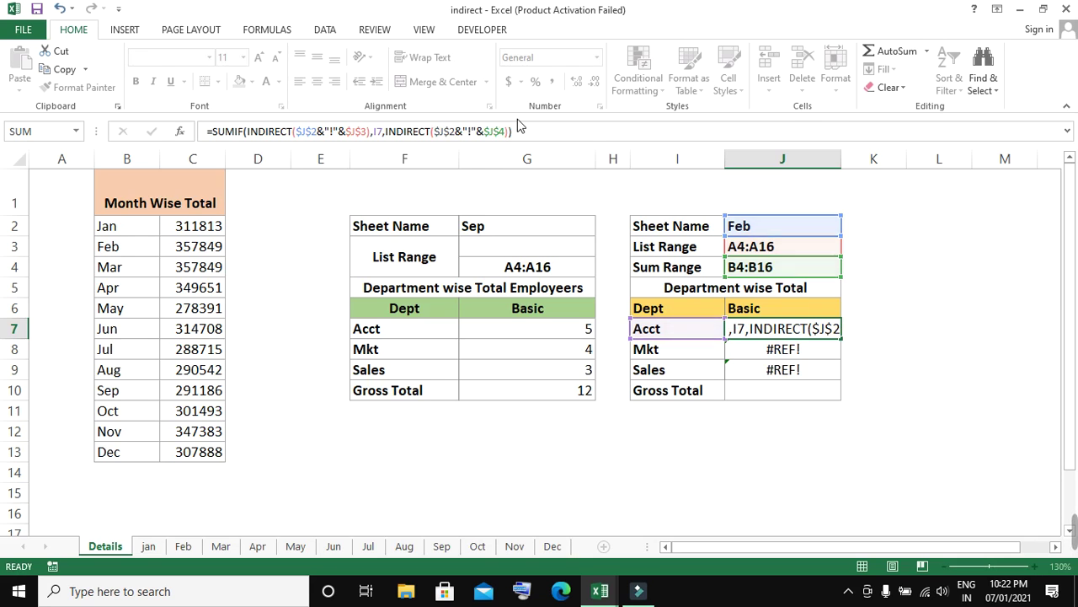
key("Return")
left_click(809, 334)
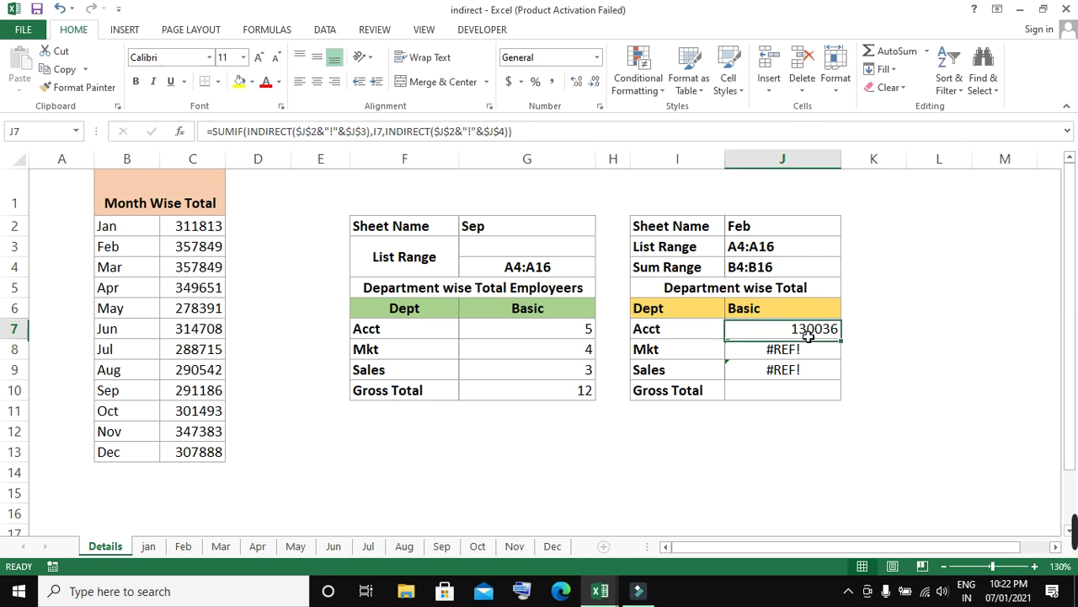
left_click_drag(844, 348, 843, 384)
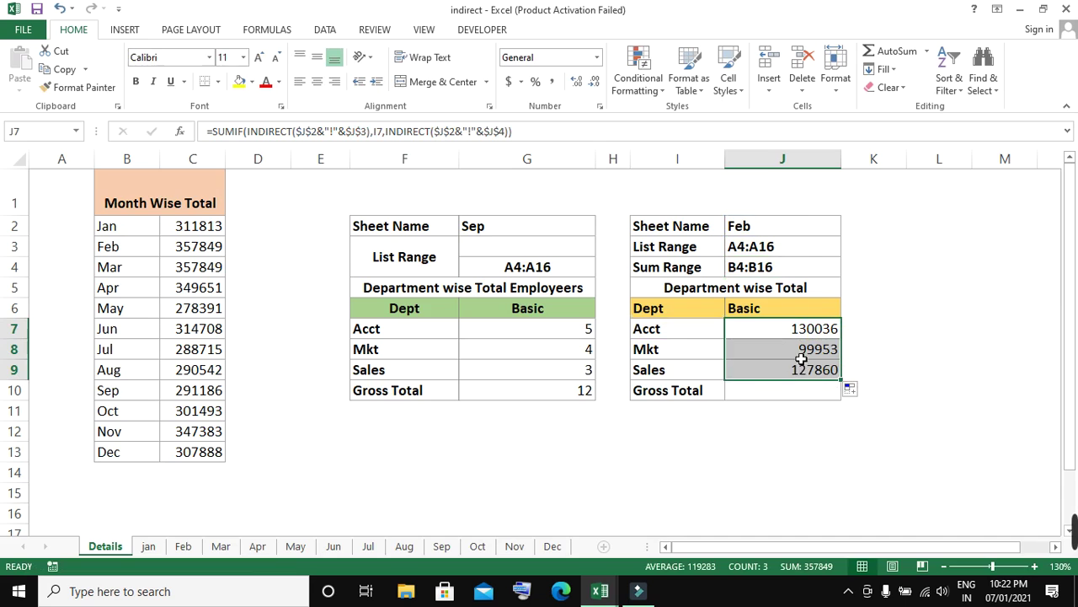
Set the department-wise total table's Sheet Name in J2 to Jan
left_click(808, 235)
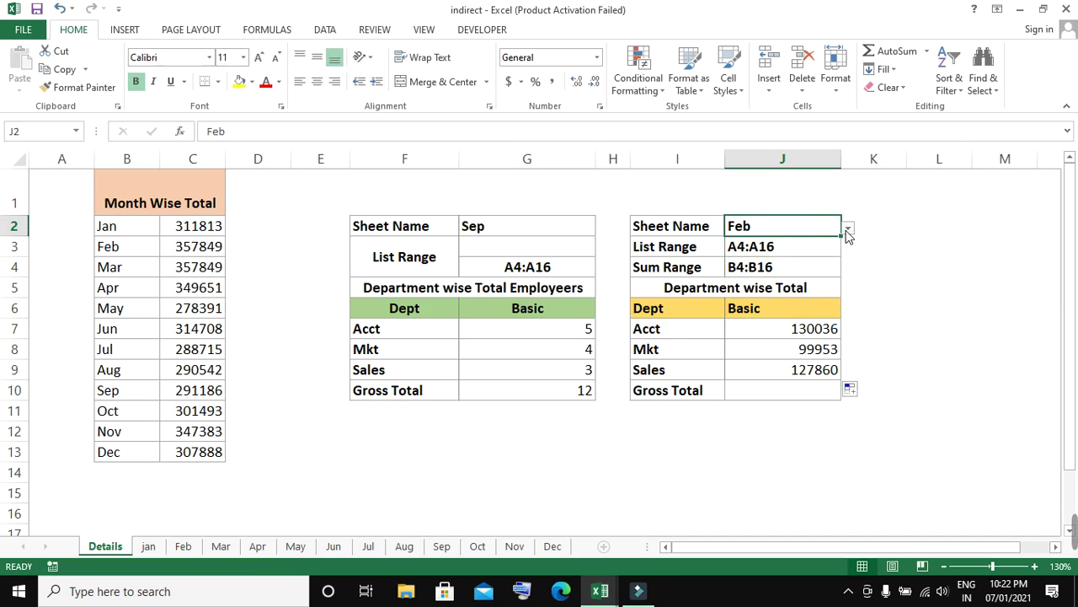
left_click(848, 229)
left_click_drag(845, 278, 846, 263)
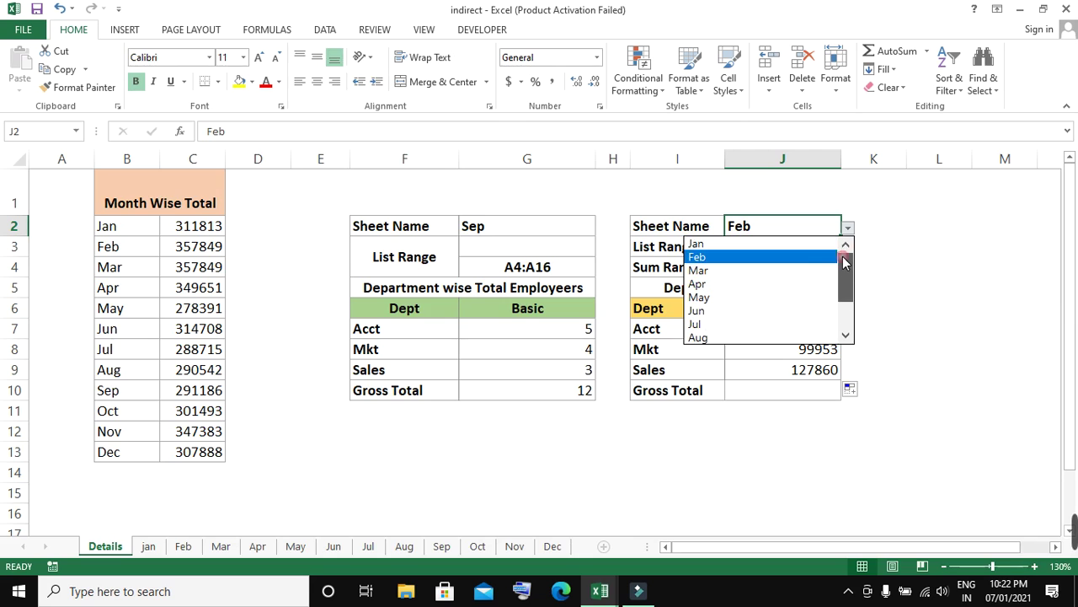
left_click(811, 245)
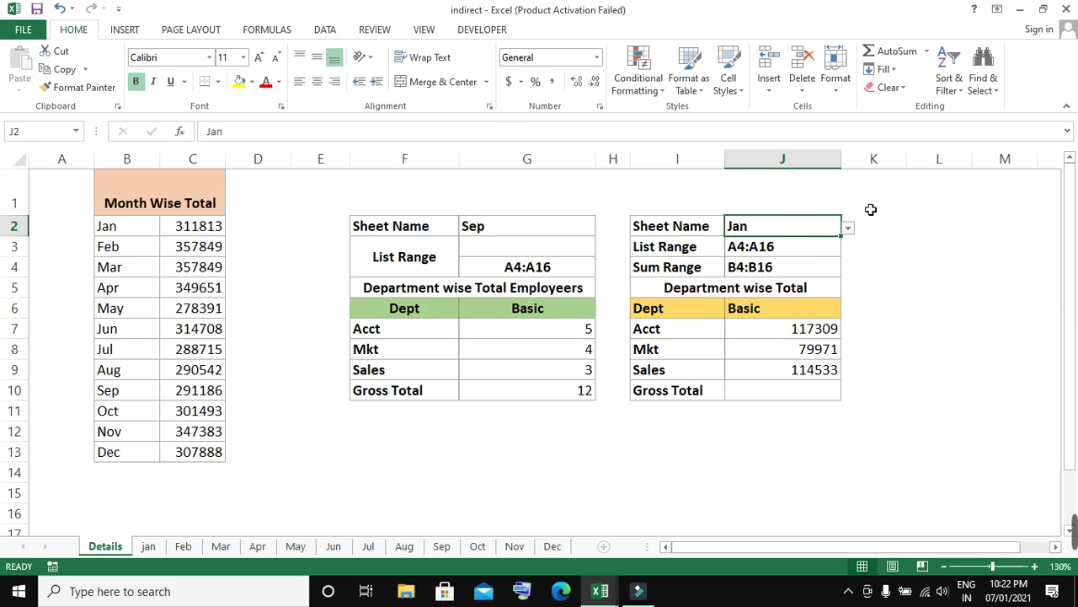
left_click(848, 228)
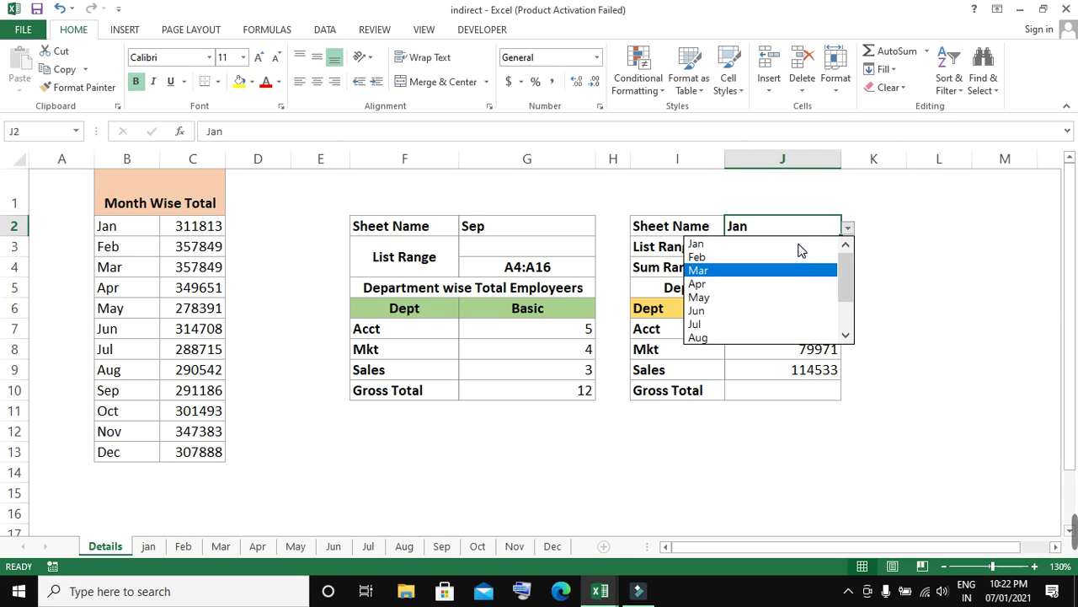
left_click(739, 244)
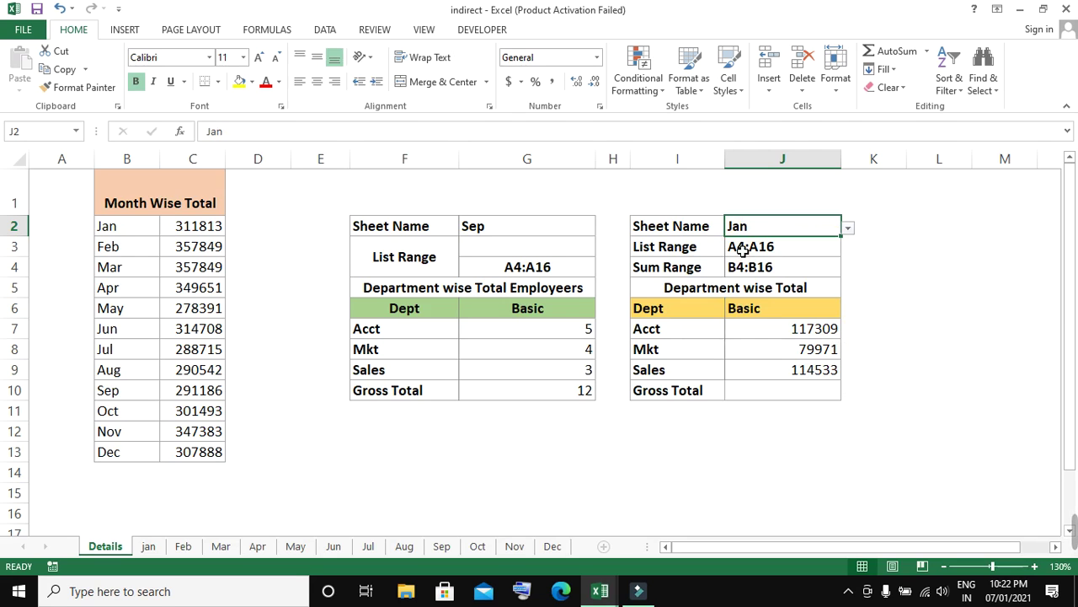
left_click(848, 229)
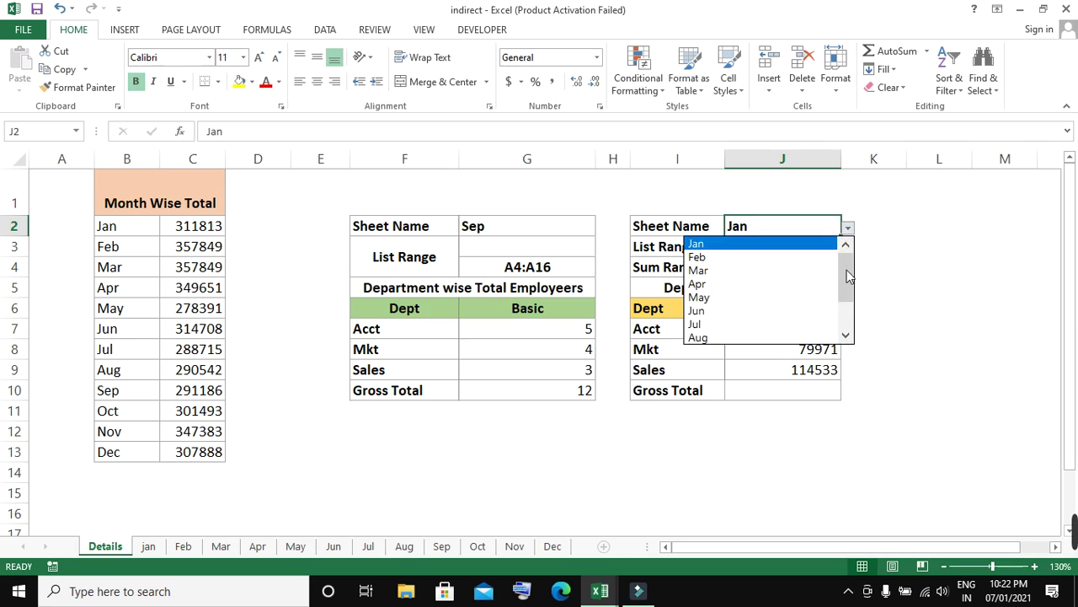
mouse_move(848, 277)
left_mouse_down()
mouse_move(847, 311)
mouse_move(843, 272)
left_mouse_up()
key("Escape")
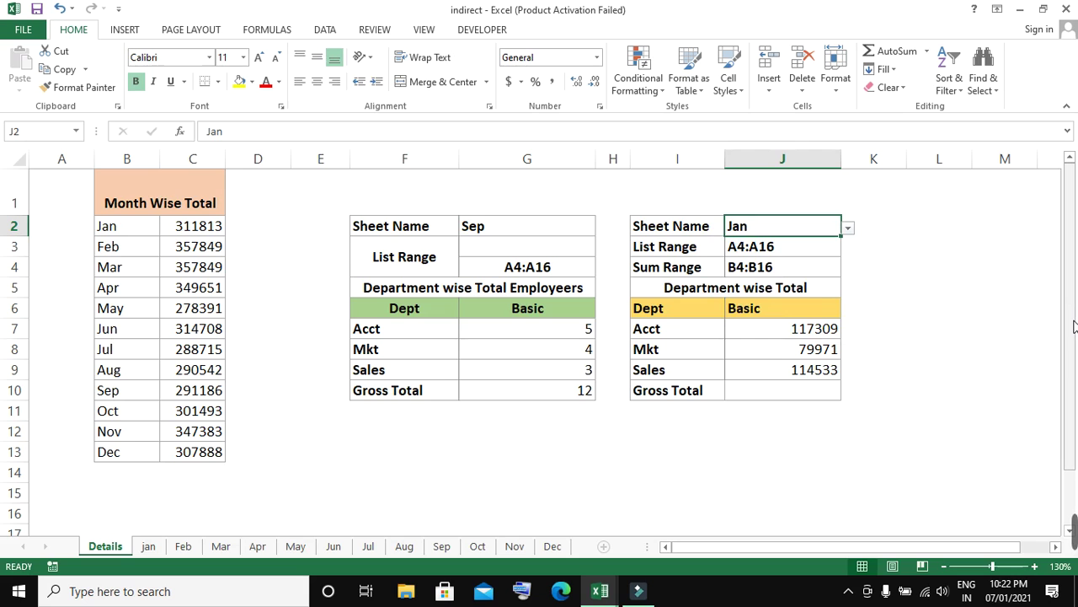
mouse_move(1074, 327)
left_mouse_down()
mouse_move(1074, 360)
mouse_move(1069, 320)
left_mouse_up()
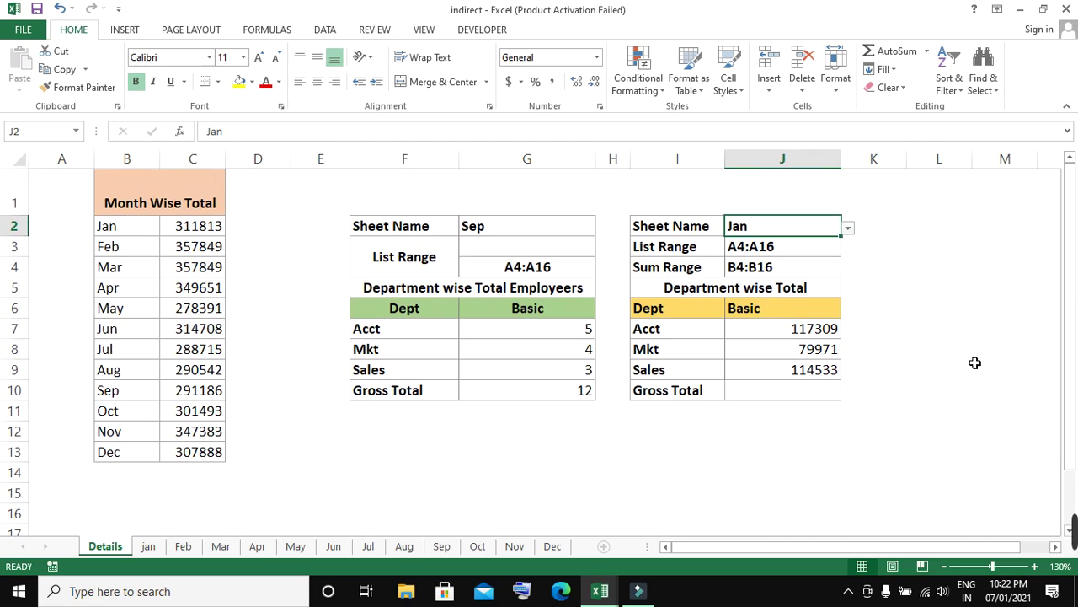
Enter =SUM(J7:J9) as the Gross Total in J10 and make it bold
left_click(809, 400)
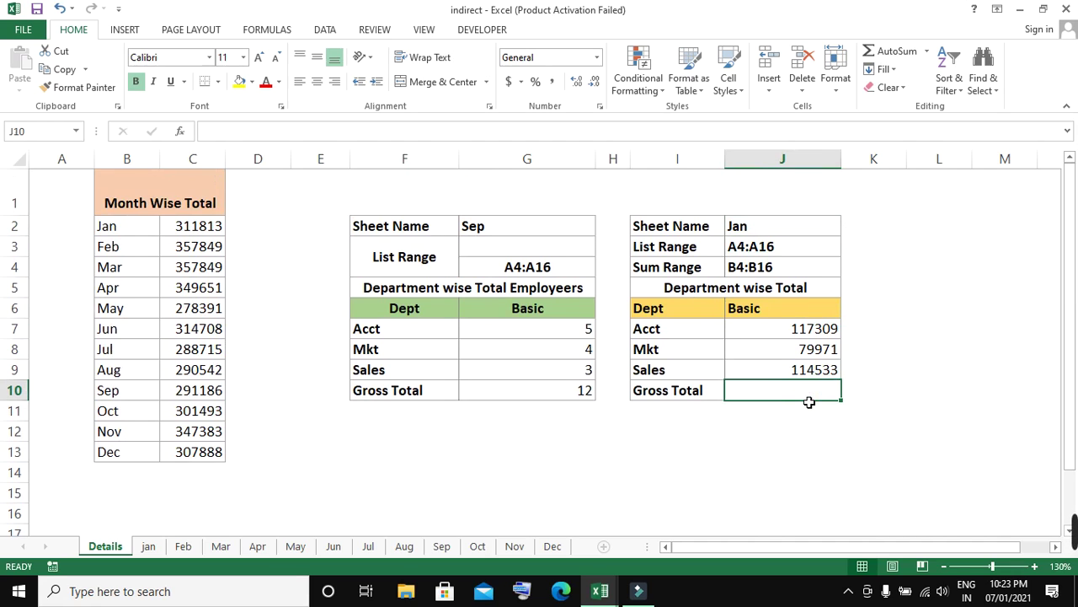
key("alt+equal")
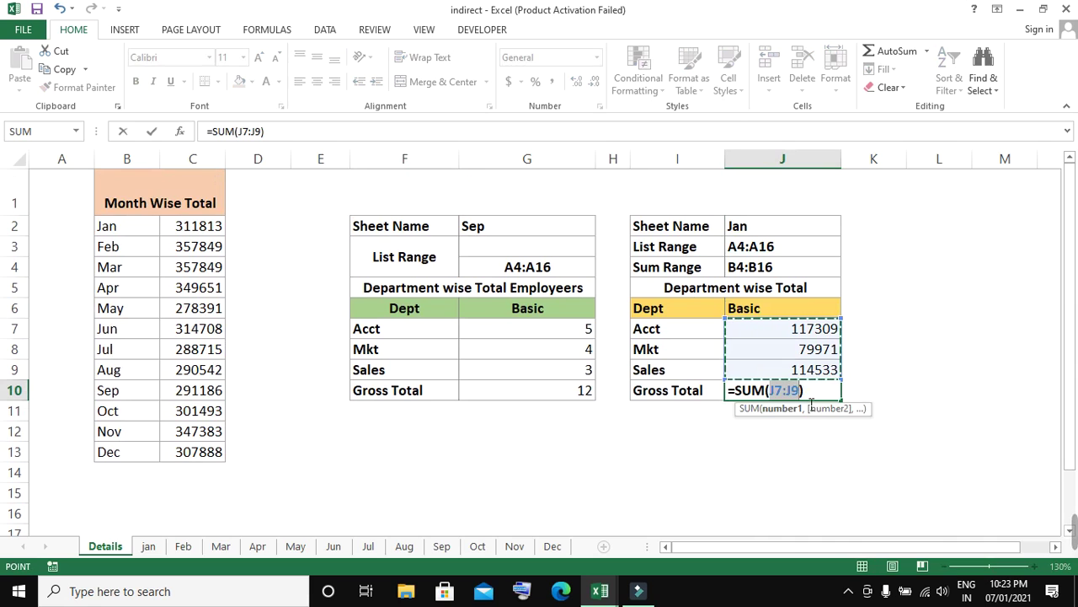
key("ctrl+Return")
left_click(810, 405)
left_click(811, 387)
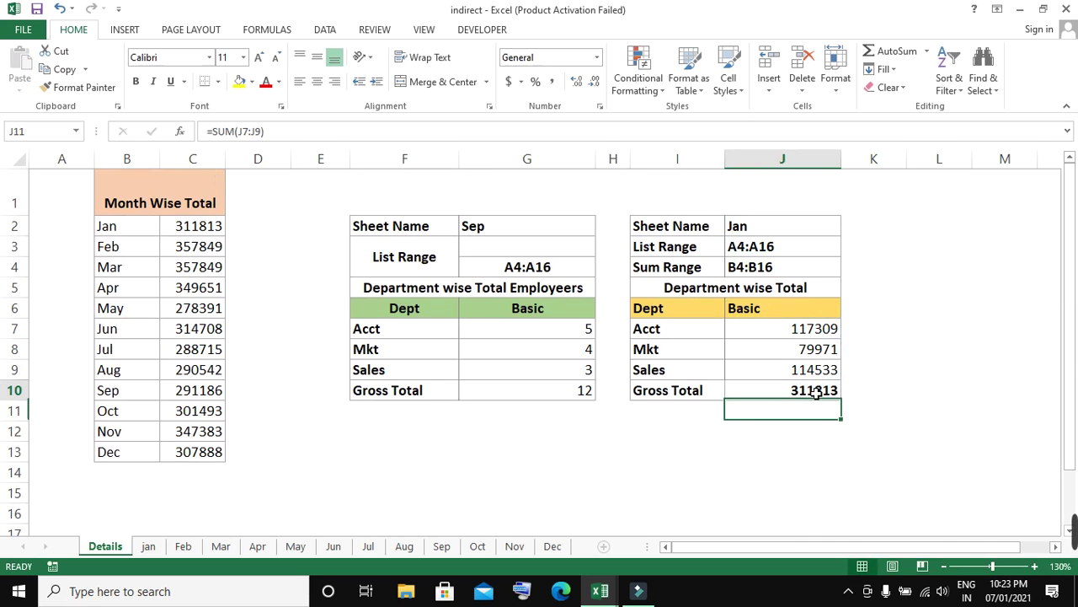
key("ctrl+b")
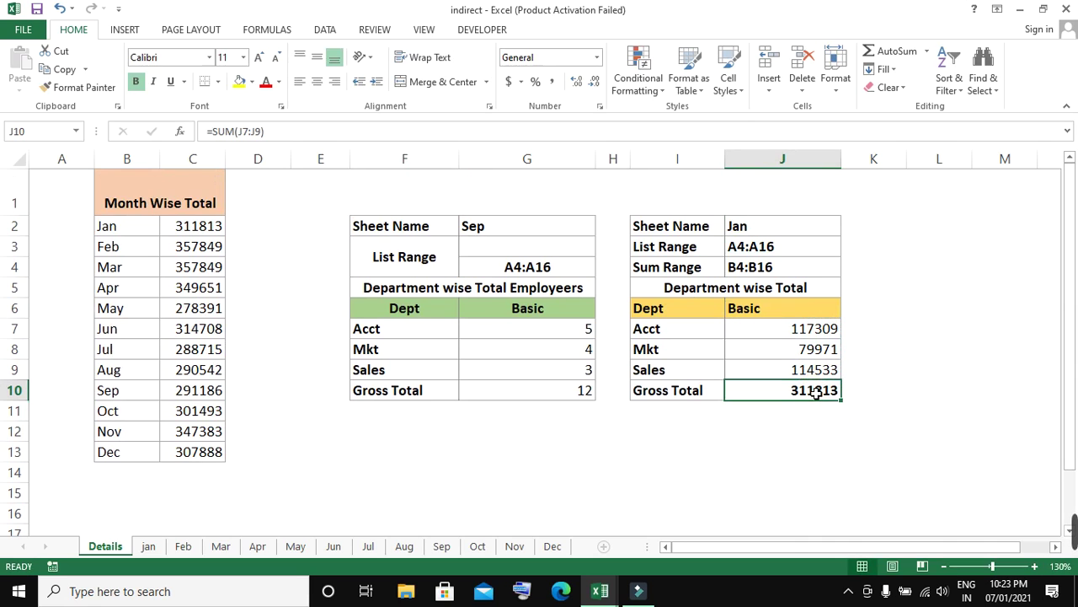
Copy the complete SUMIF formula text from the Acct total in J7
left_click(796, 330)
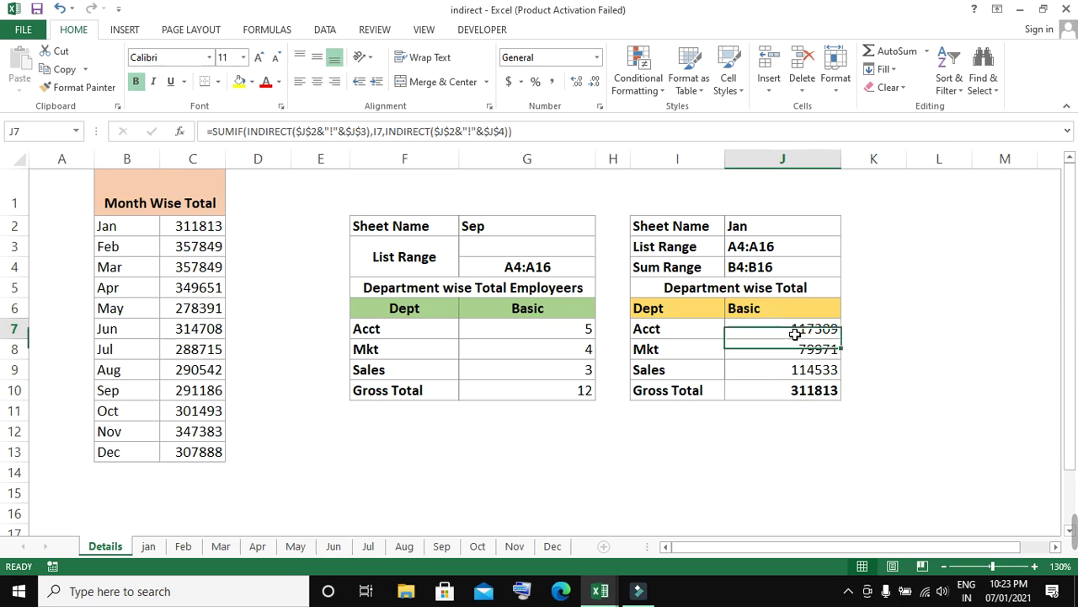
left_click(516, 131)
left_click_drag(297, 129, 289, 125)
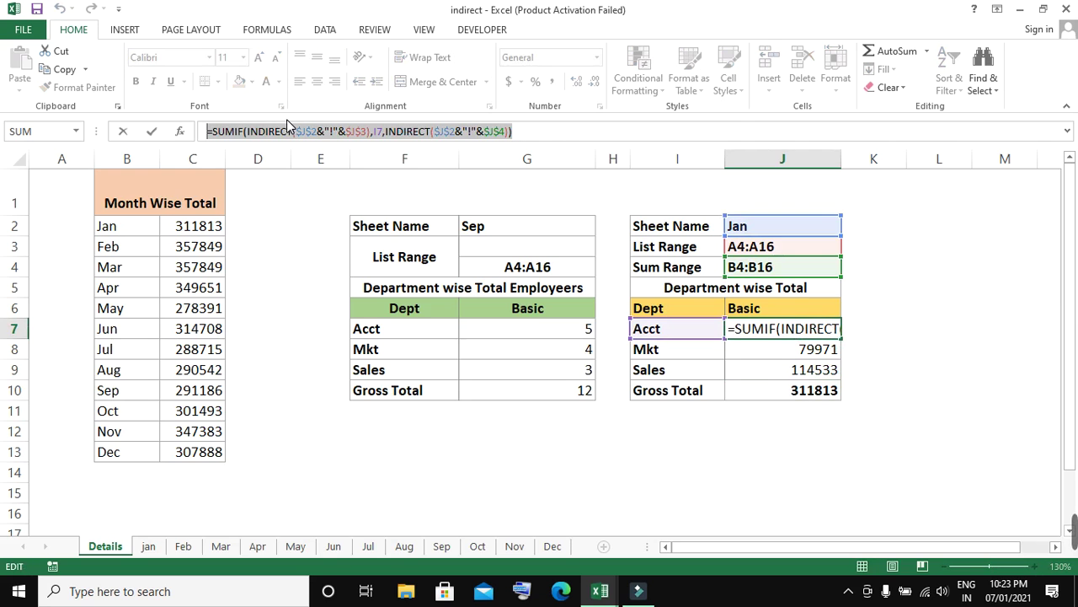
key("ctrl+c")
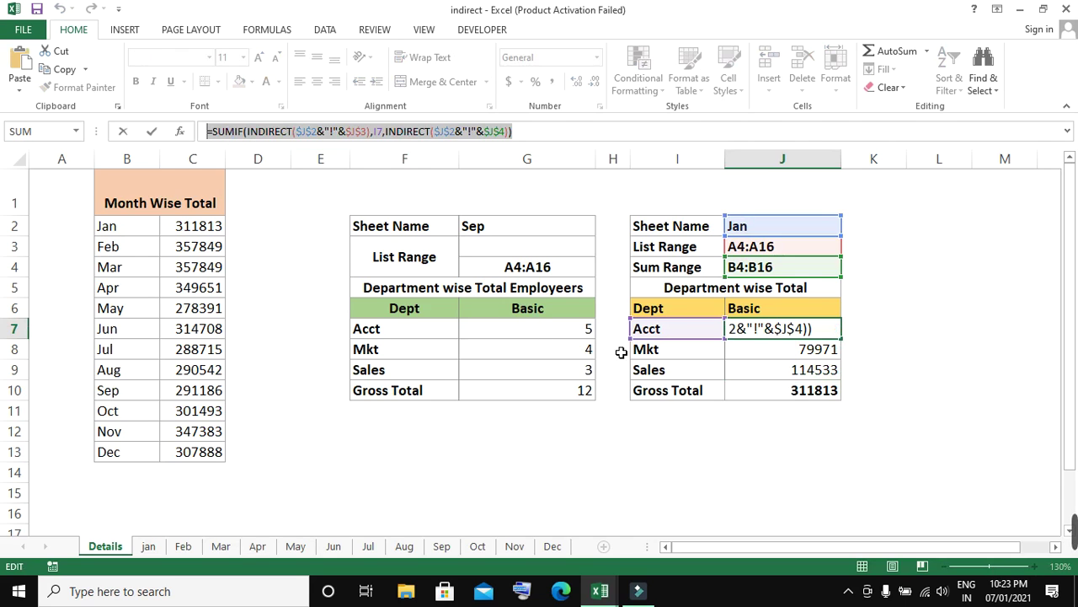
type("=")
left_click(741, 447)
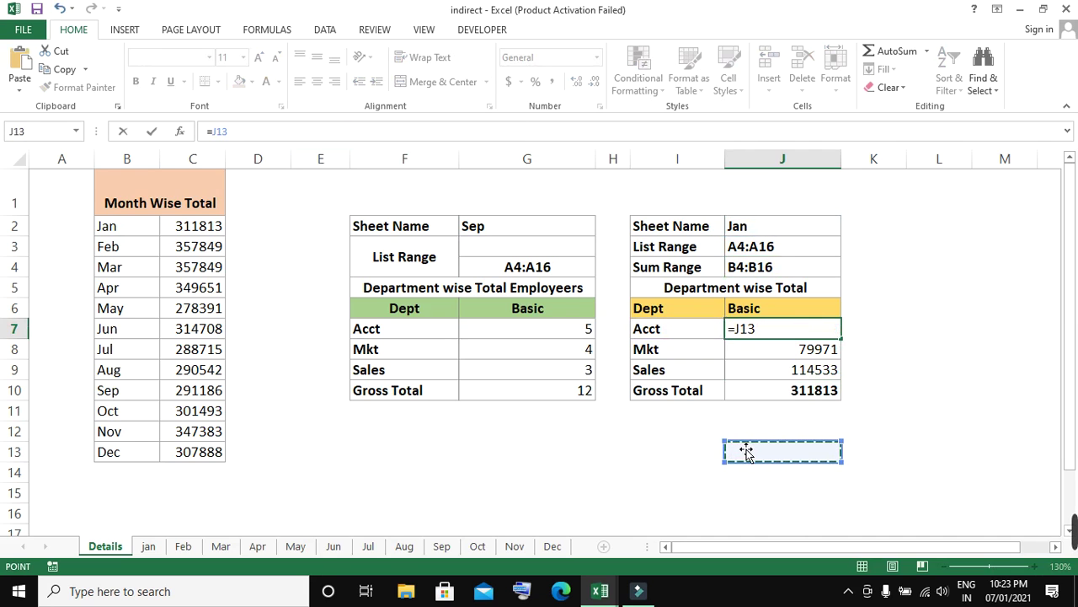
key("Escape")
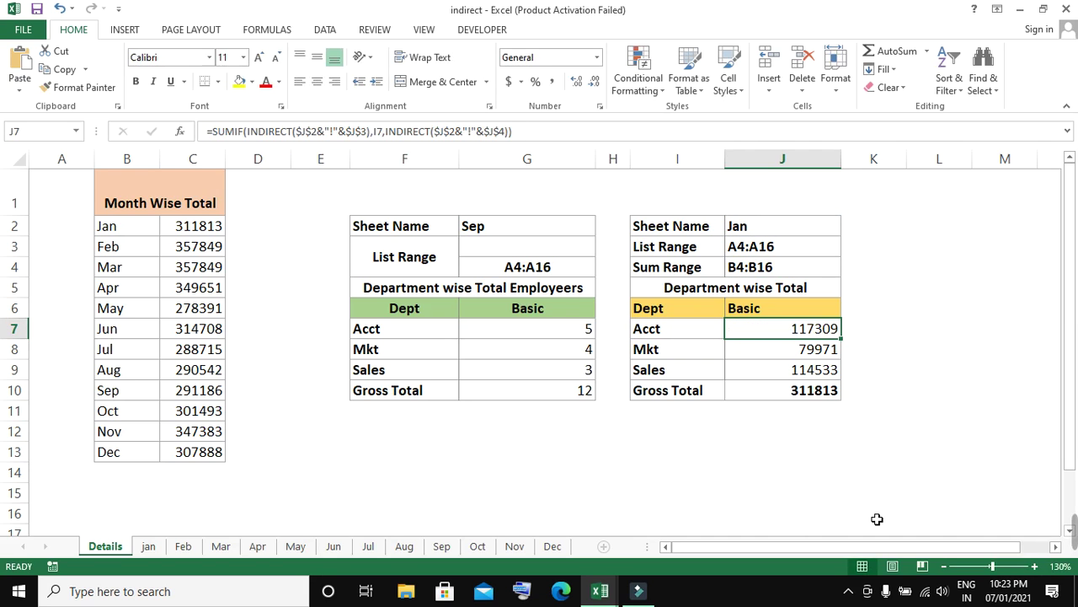
Paste the copied SUMIF formula into J13 and prefix it with an apostrophe to show it as text
left_click(744, 449)
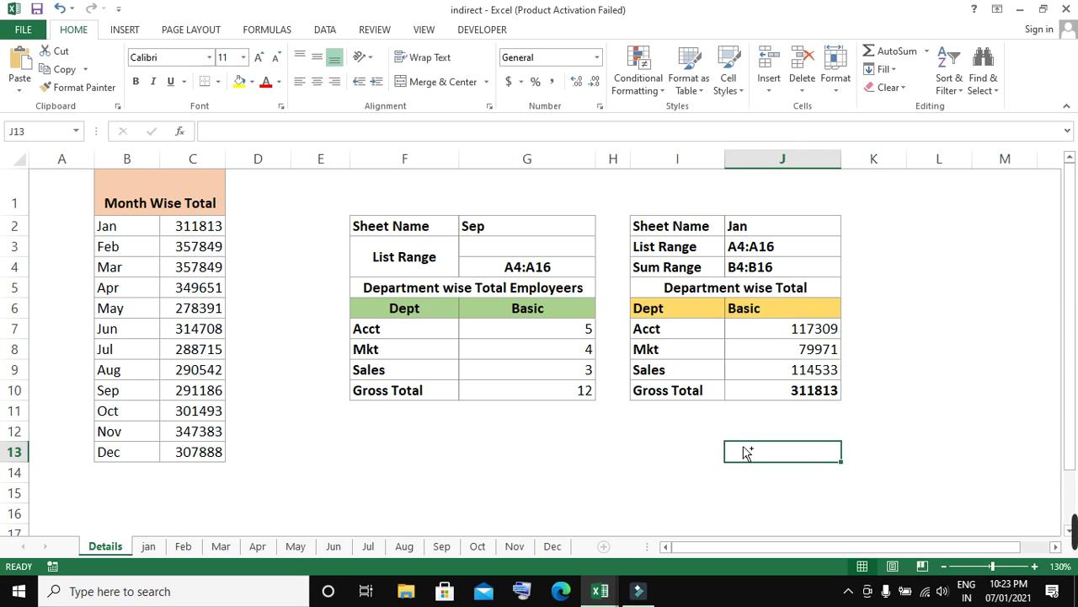
key("ctrl+v")
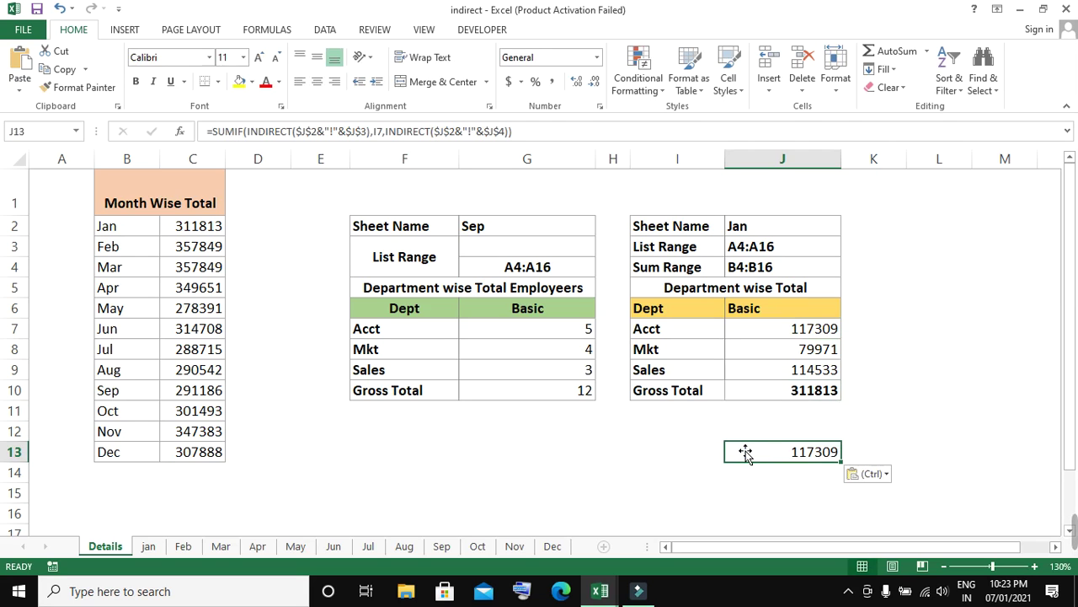
left_click(211, 133)
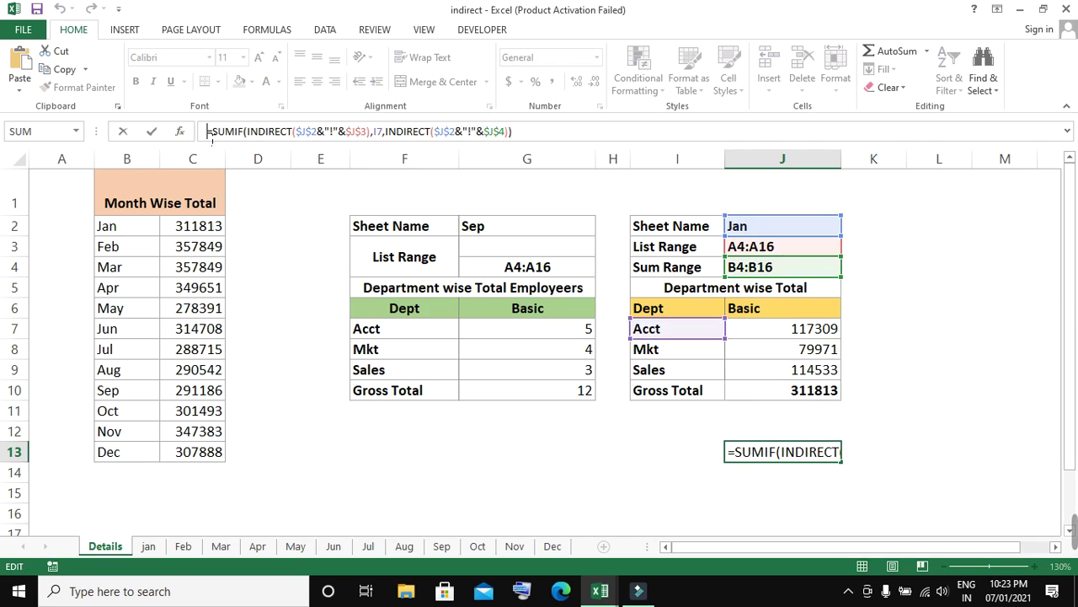
type("'")
key("Return")
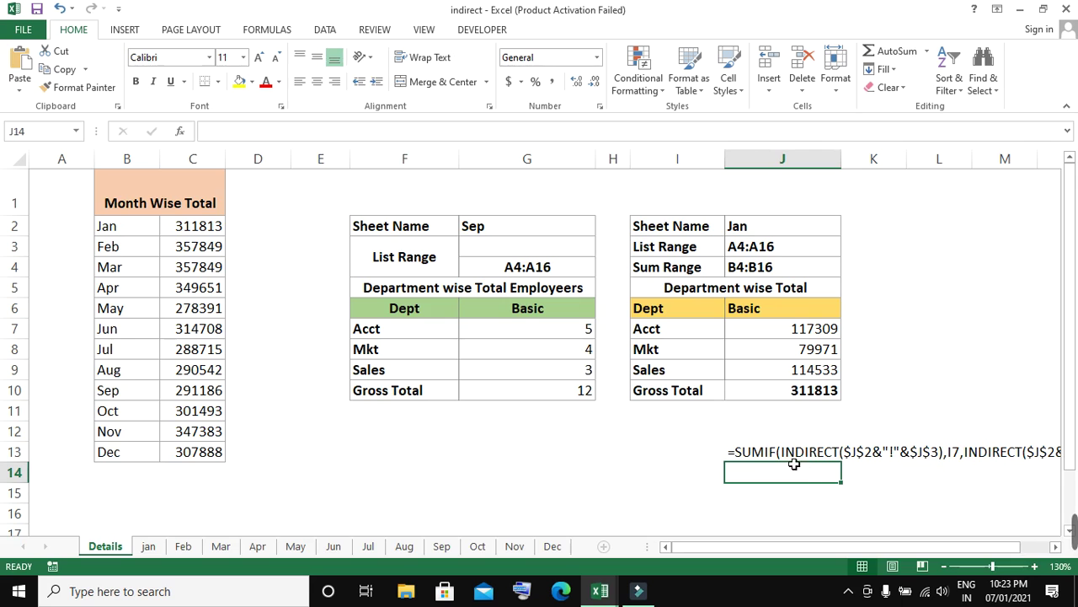
Move the SUMIF formula text from J13 to H12
left_click(768, 452)
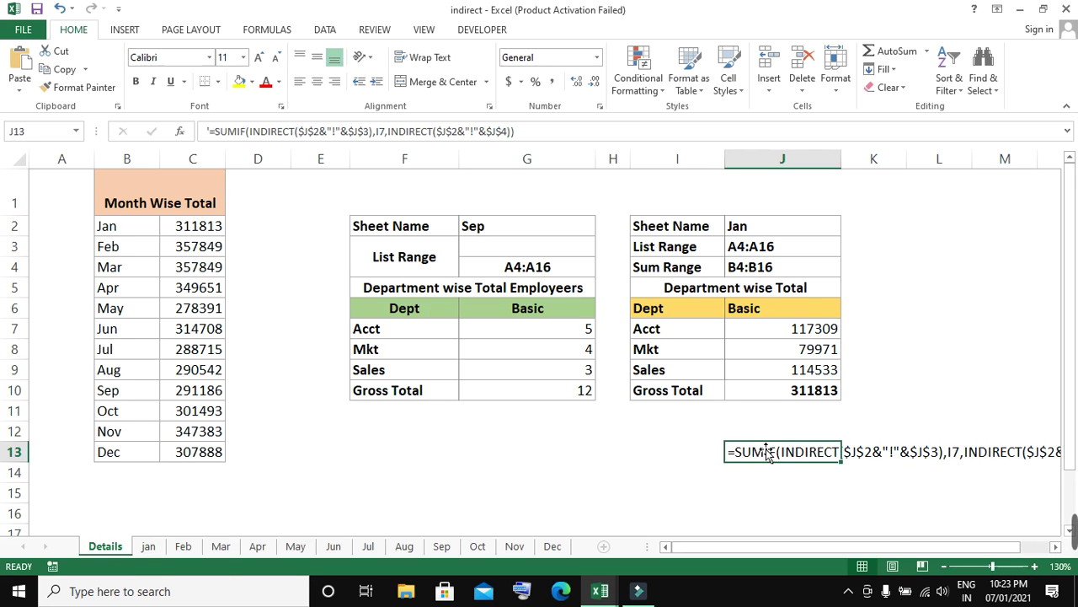
left_click_drag(767, 452, 615, 439)
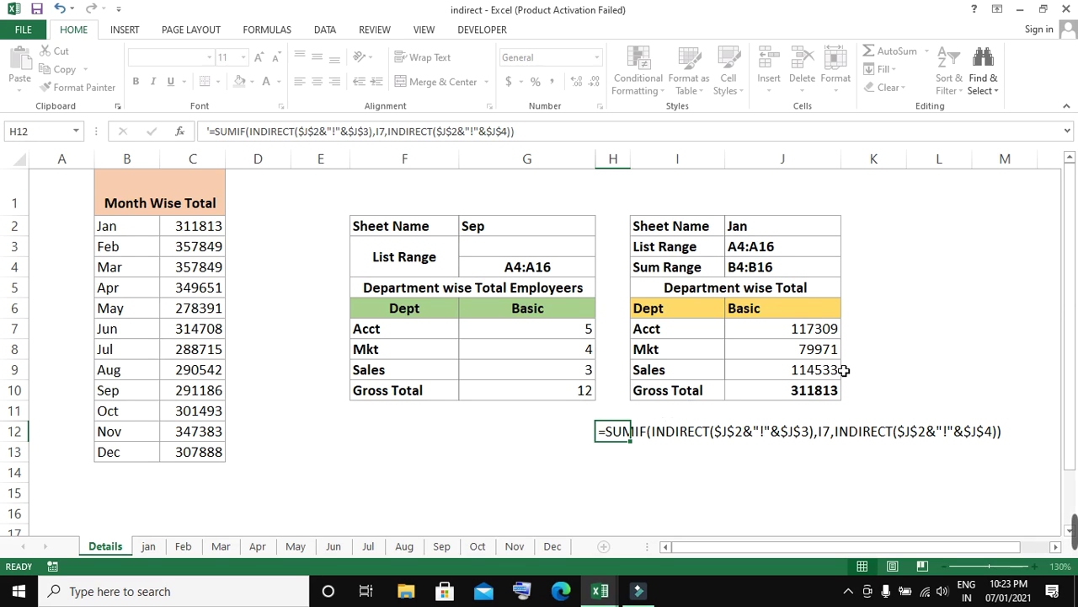
left_click(1007, 346)
key("alt+Tab")
left_click(1006, 346)
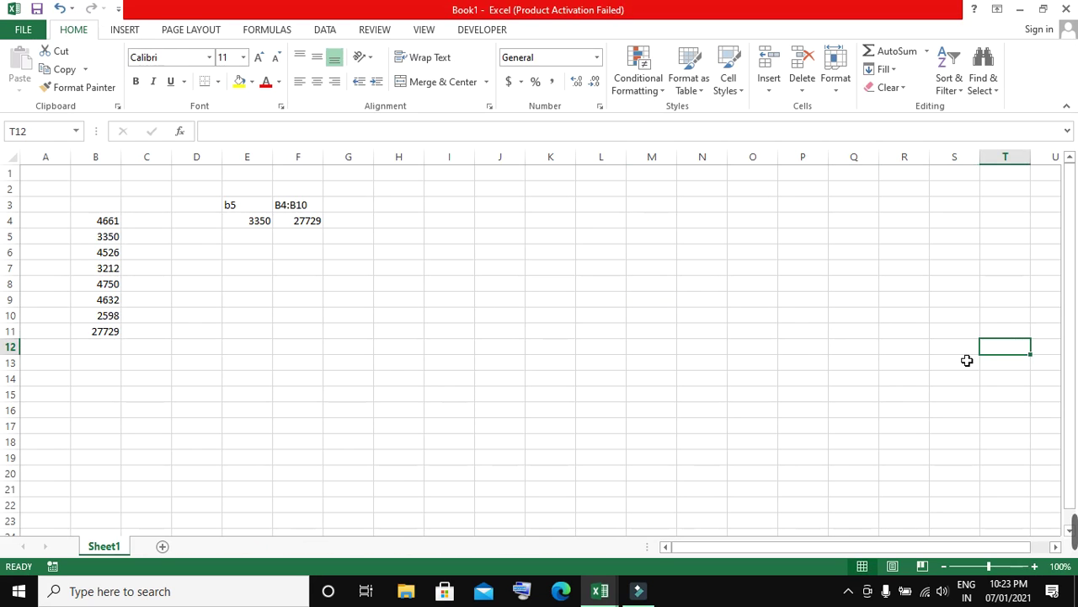
mouse_move(614, 591)
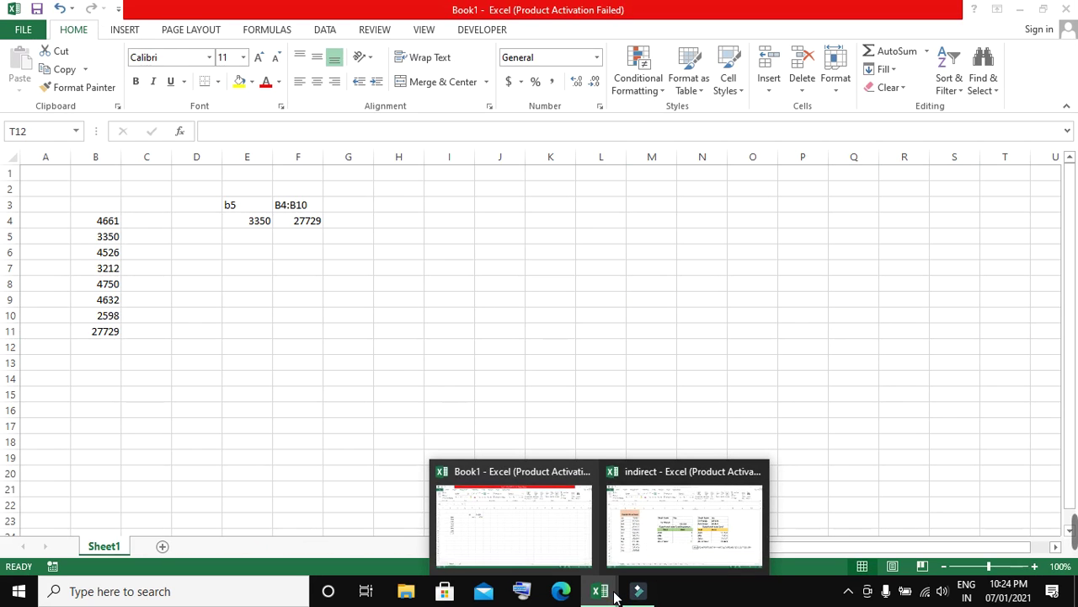
left_click(651, 550)
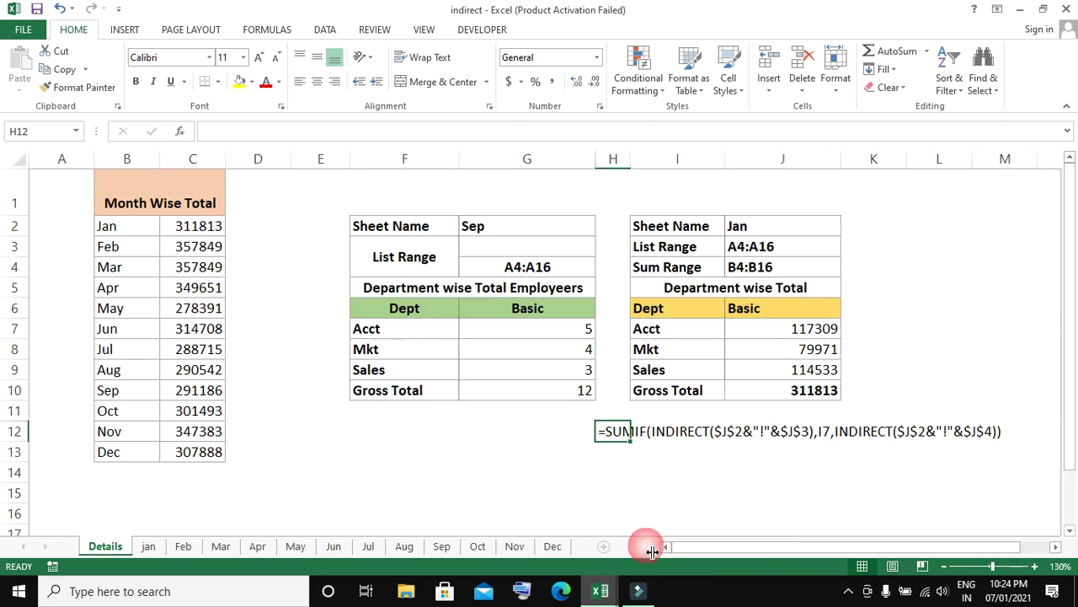
Copy the complete COUNTIF formula text from the Acct employee count in G7
left_click(358, 453)
left_click(556, 394)
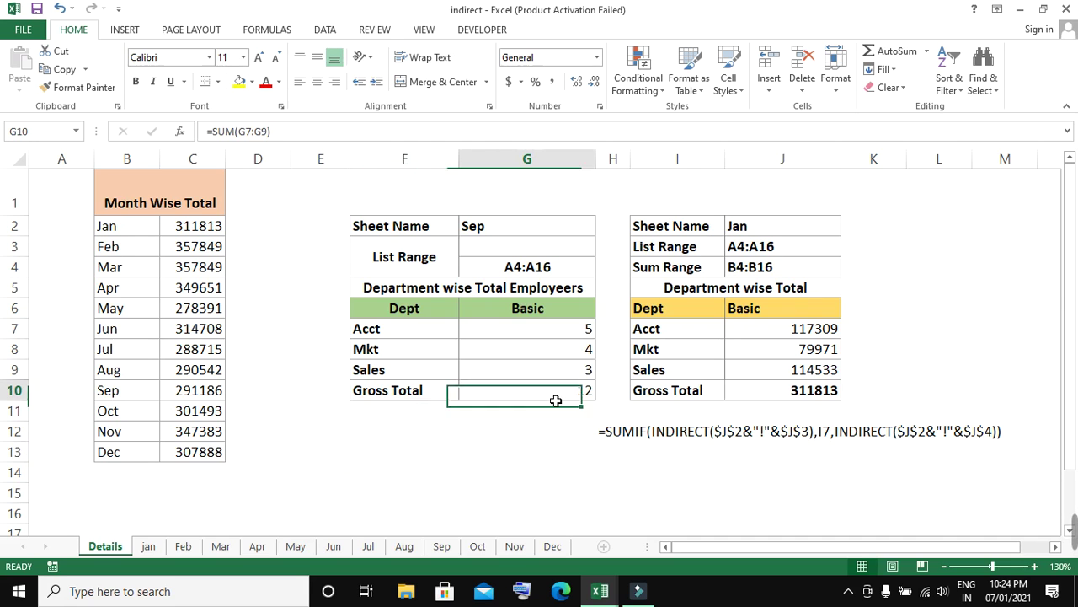
left_click(561, 337)
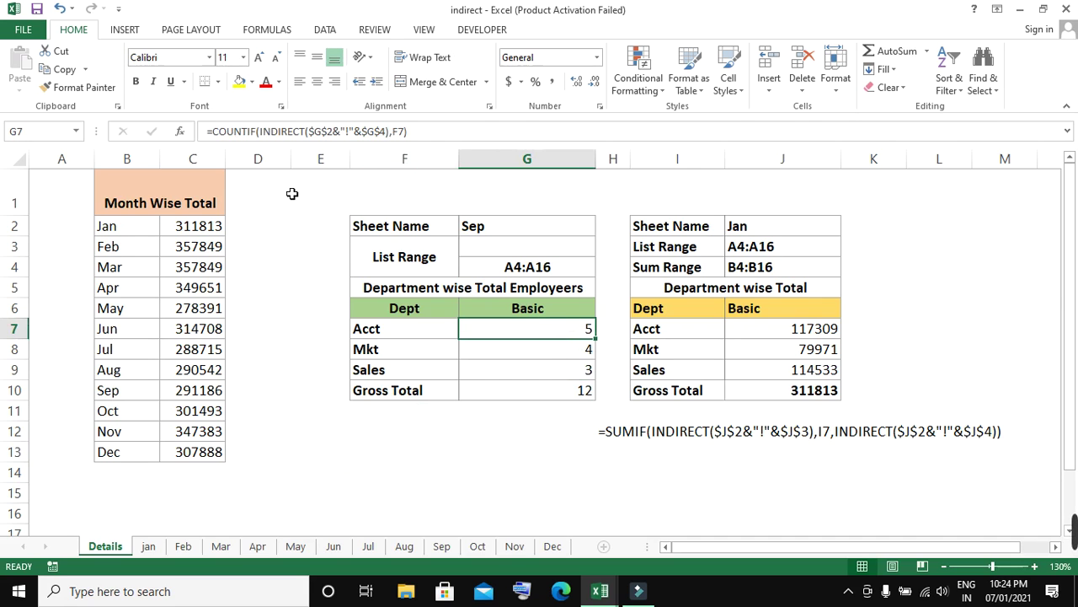
left_click_drag(435, 134, 188, 101)
key("ctrl+c")
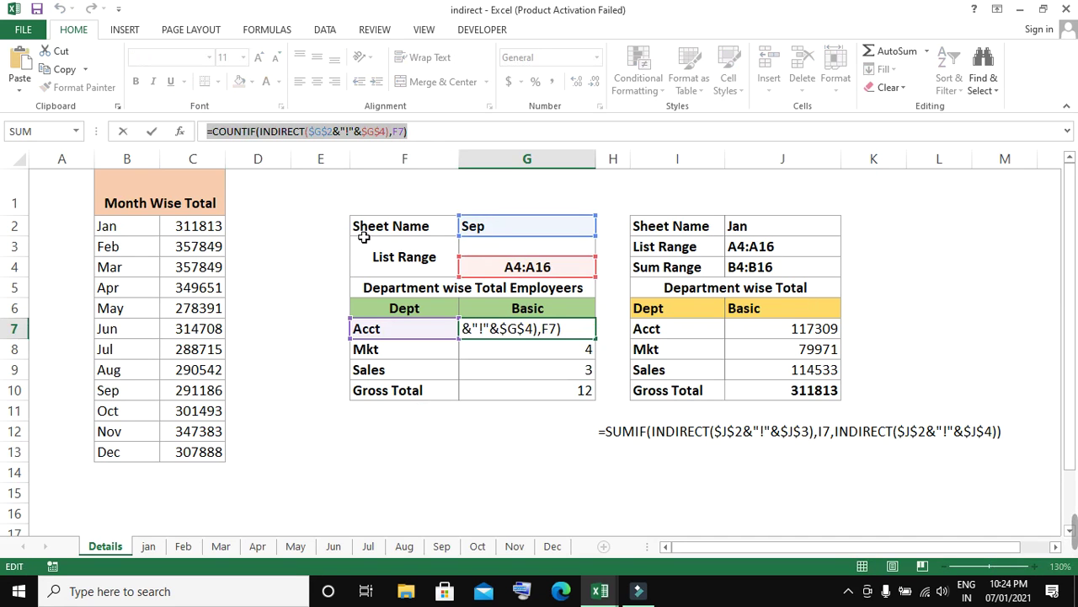
key("Return")
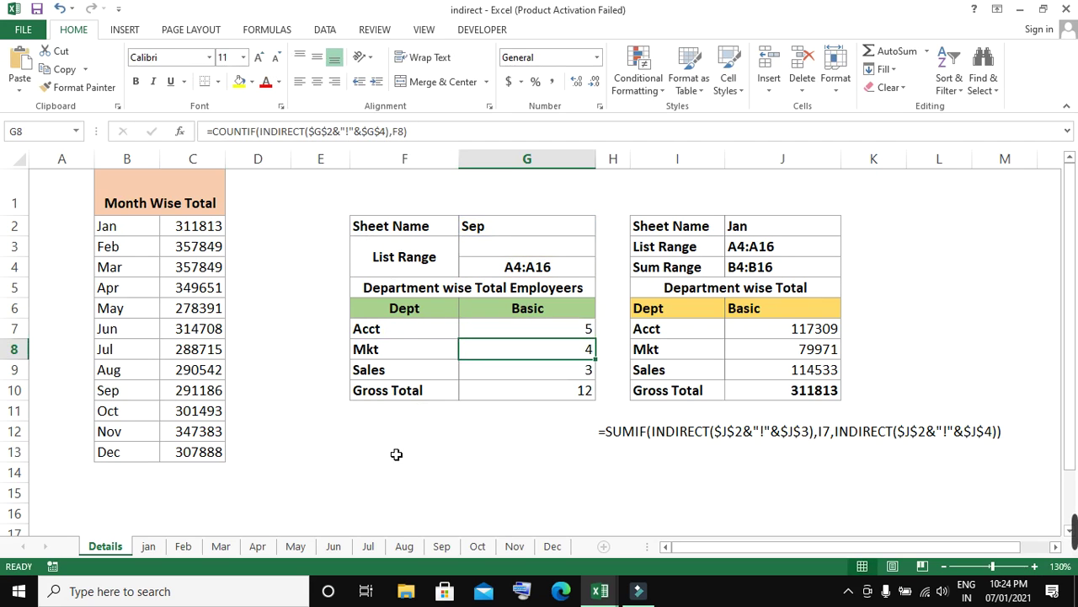
Paste the copied COUNTIF formula into F13 and prefix it with an apostrophe to show it as text
left_click(396, 454)
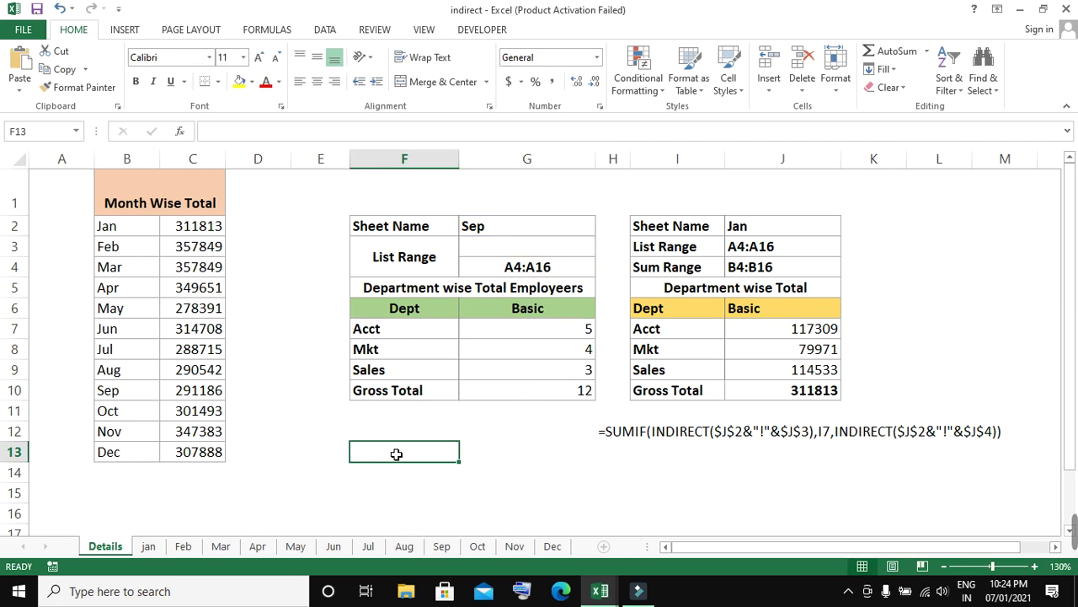
key("ctrl+v")
key("ctrl")
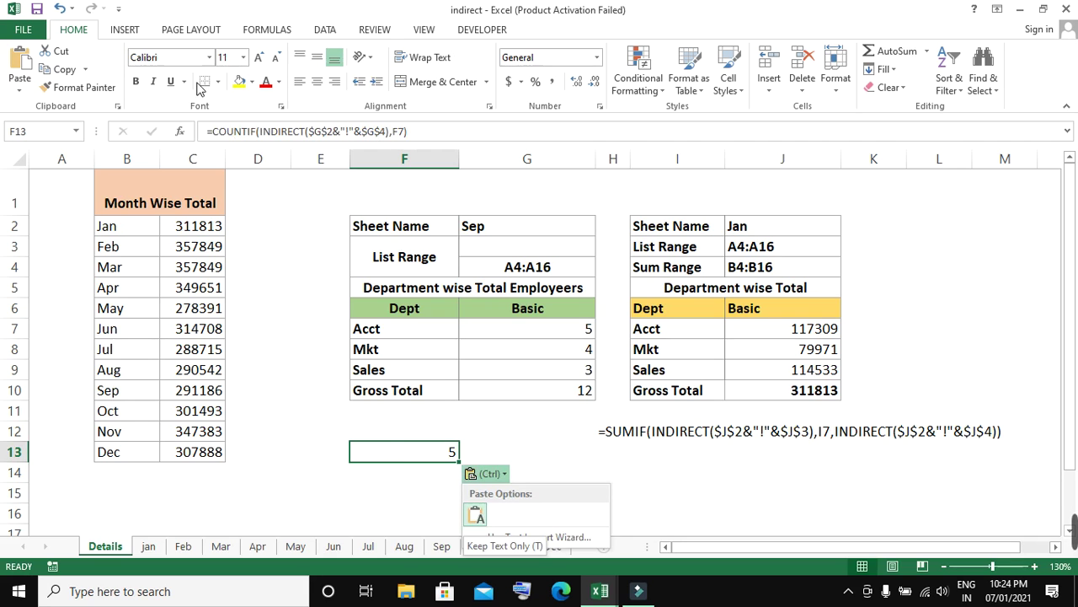
left_click(206, 133)
left_click(207, 133)
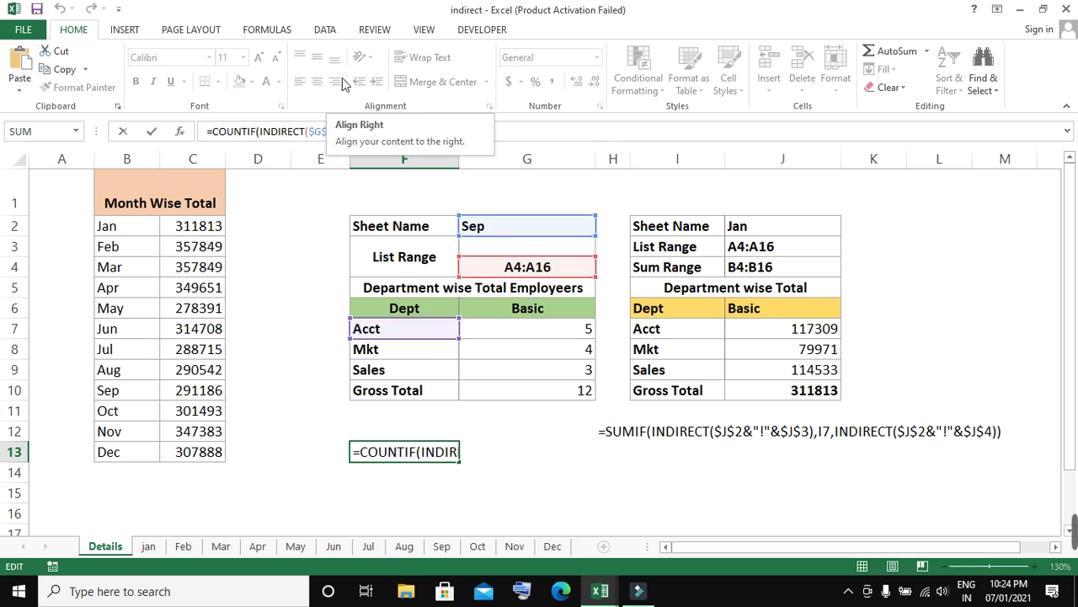
type("'")
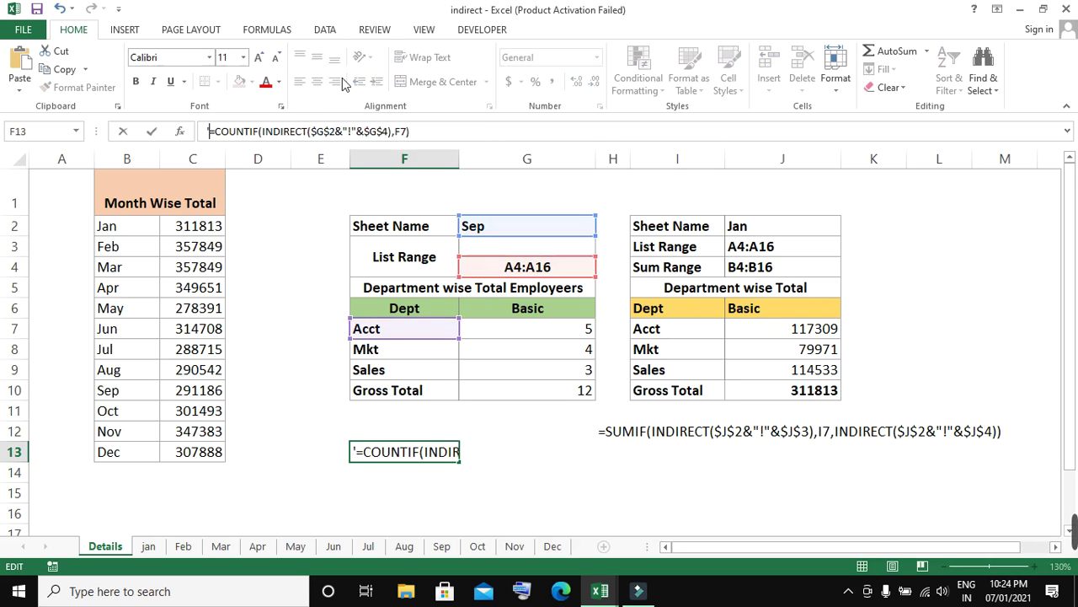
key("Return")
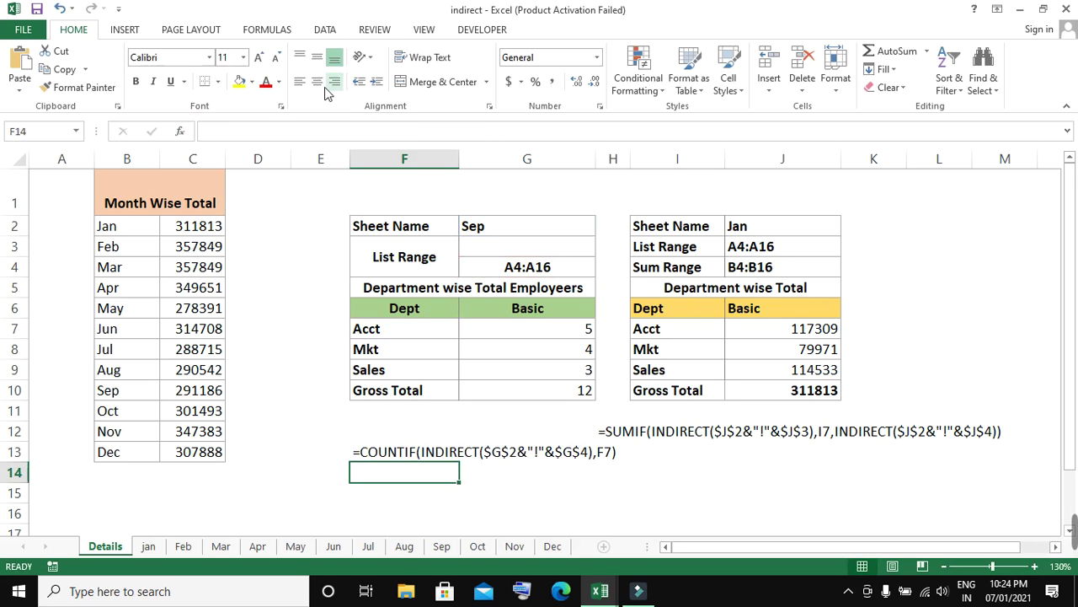
left_click(662, 473)
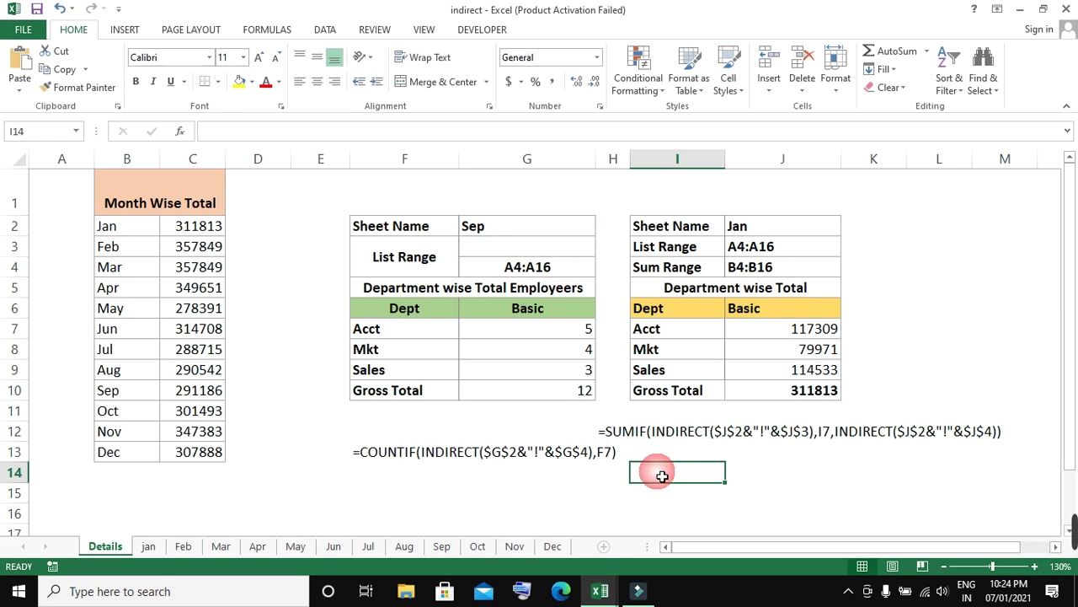
left_click(580, 453)
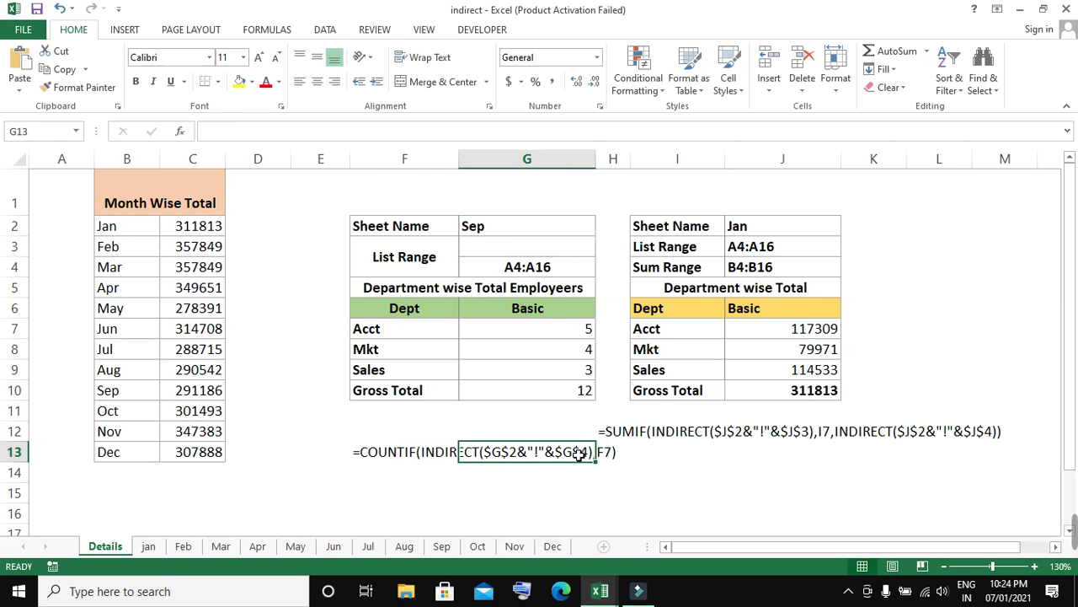
left_click(916, 503)
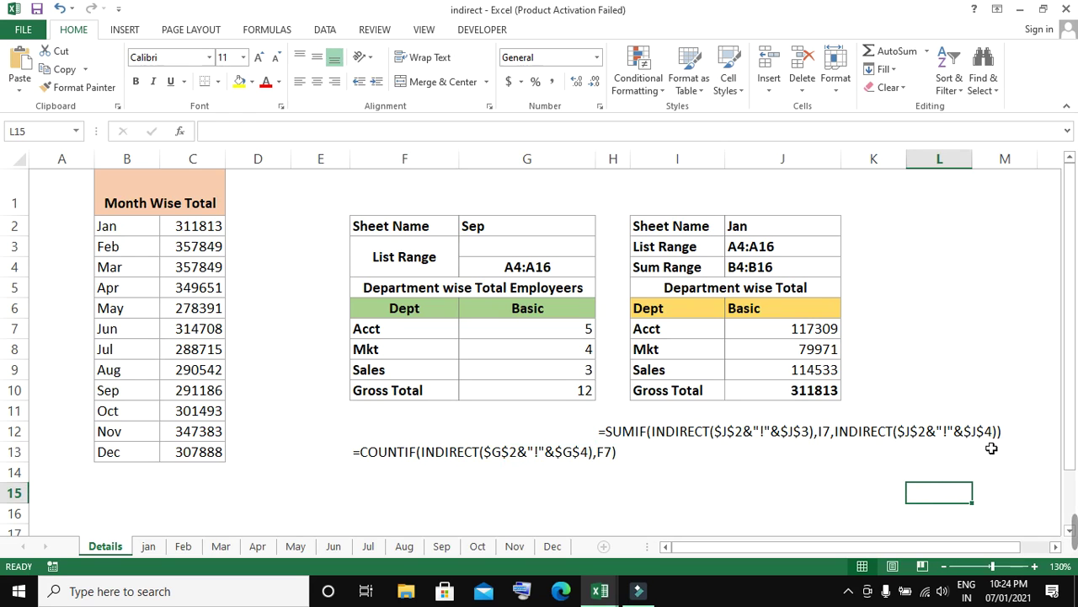
left_click(938, 455)
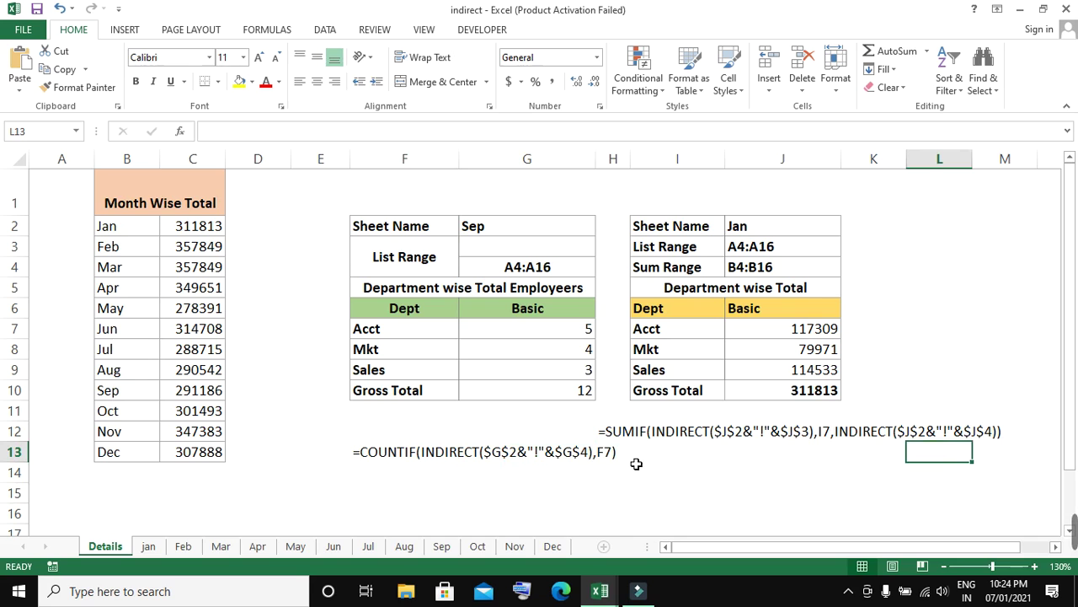
left_click(583, 473)
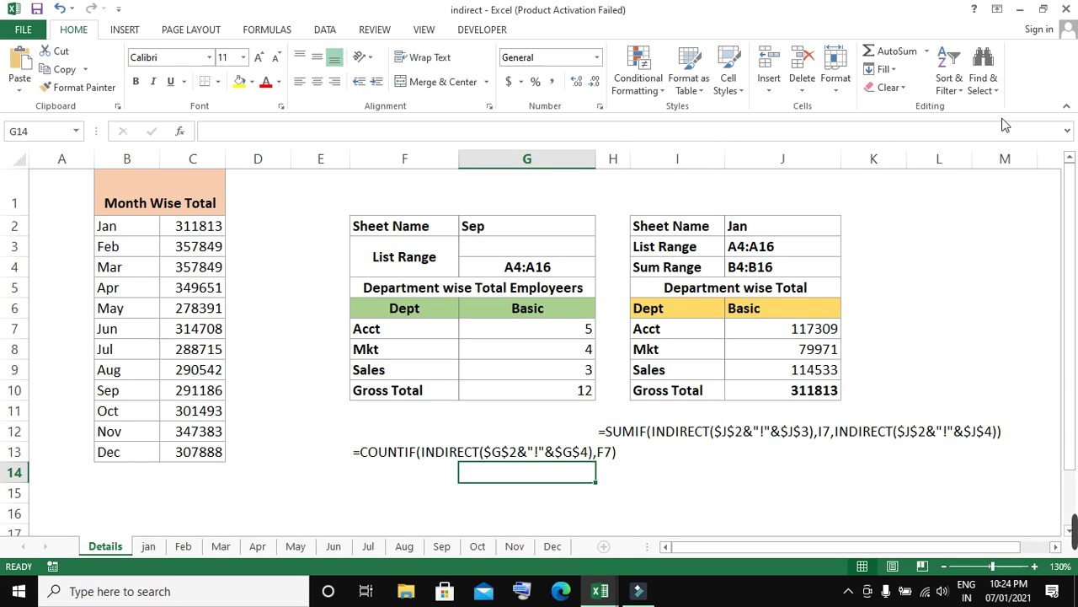
Minimize both open workbooks and bring up the ApowerREC recorder window
left_click(1021, 9)
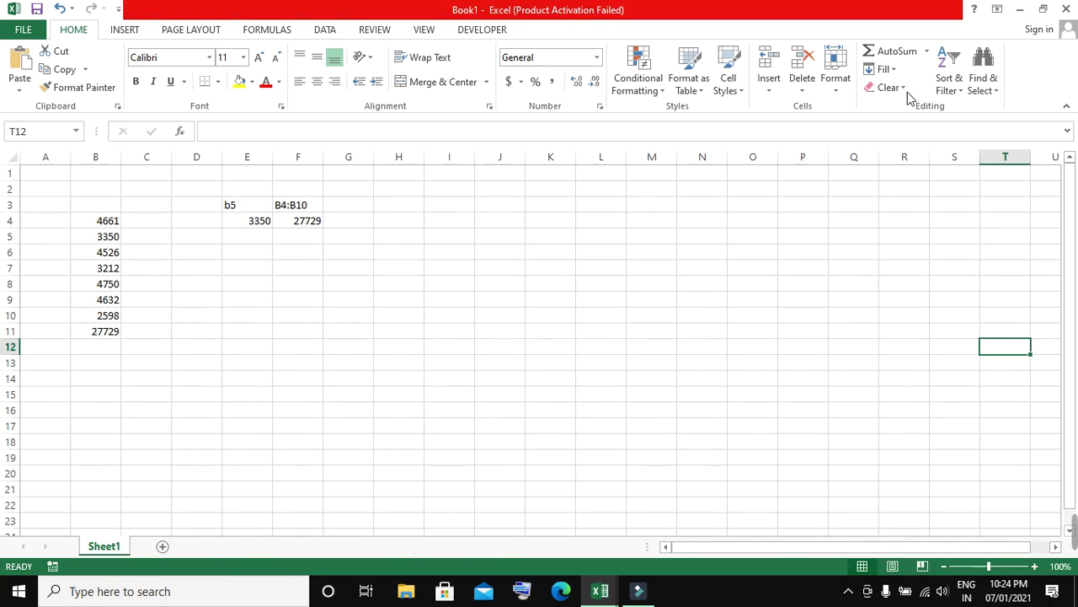
left_click(1021, 9)
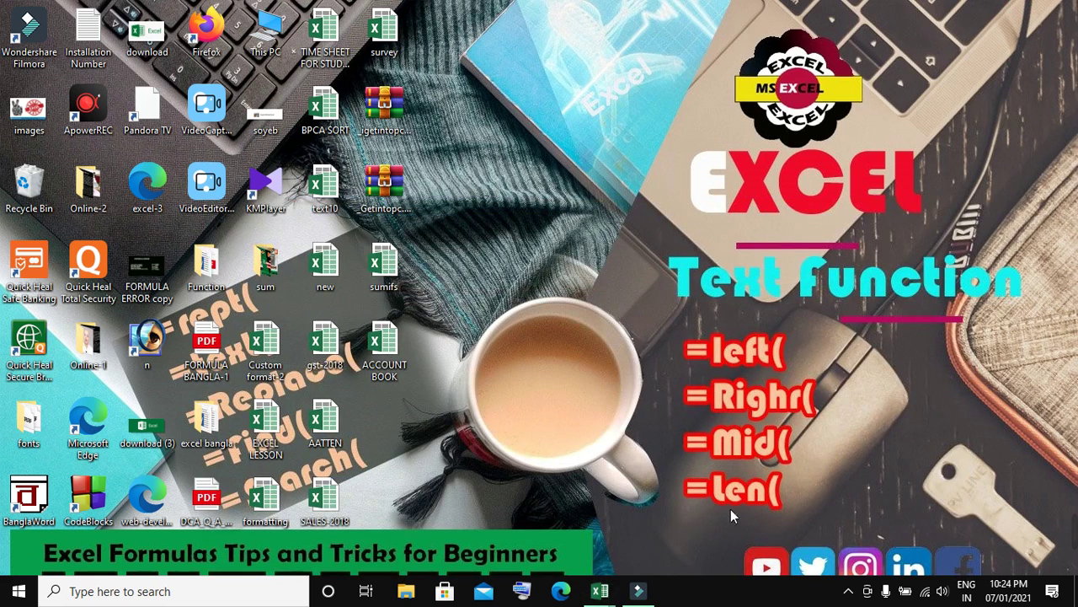
left_click(849, 590)
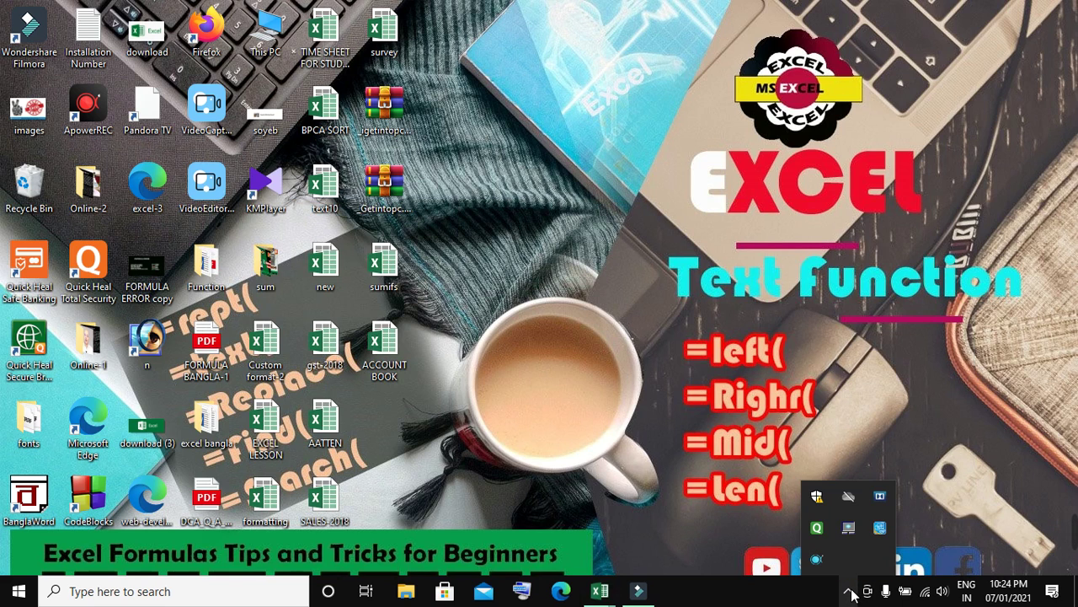
left_click(818, 561)
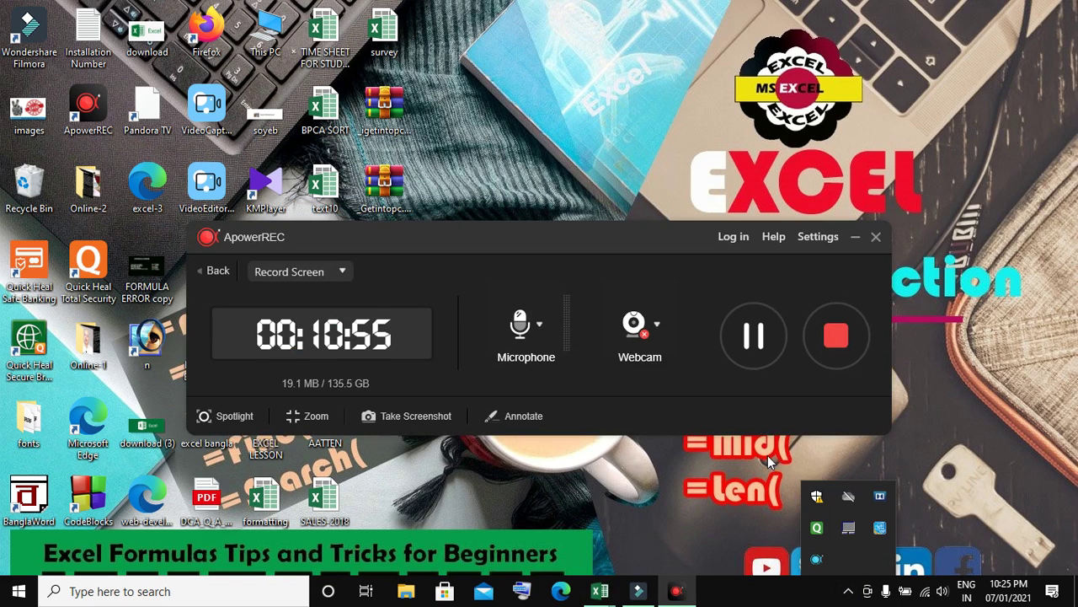